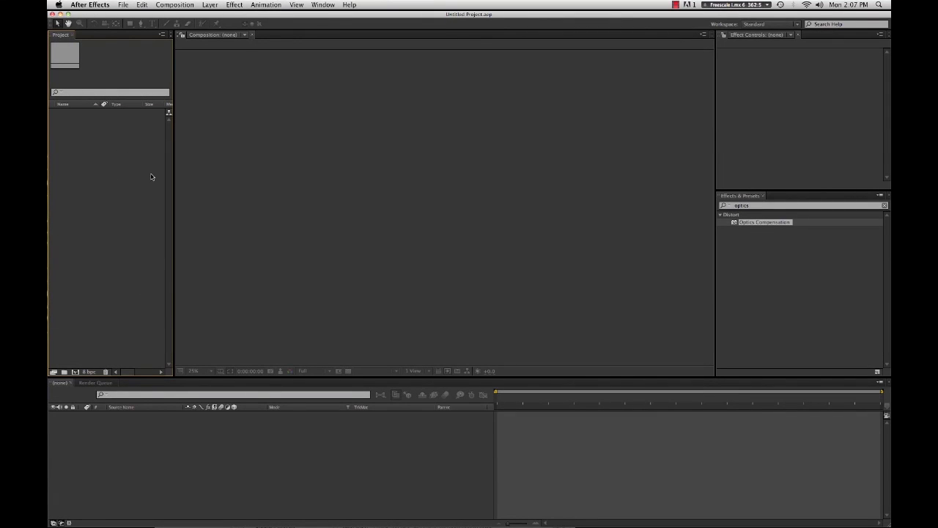
# - Import the Scene11 TIFF image sequence into the project as footage
pyautogui.doubleClick(93, 135)
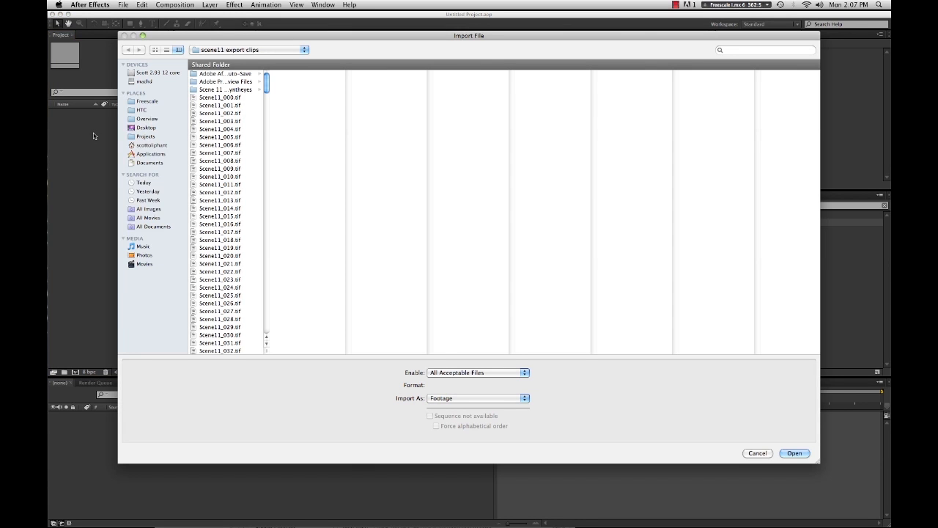
pyautogui.click(212, 98)
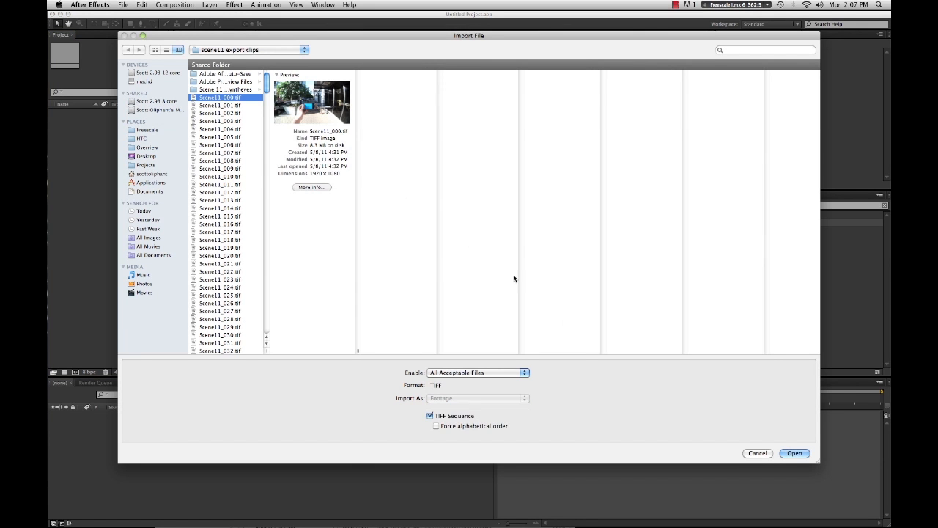
pyautogui.click(795, 453)
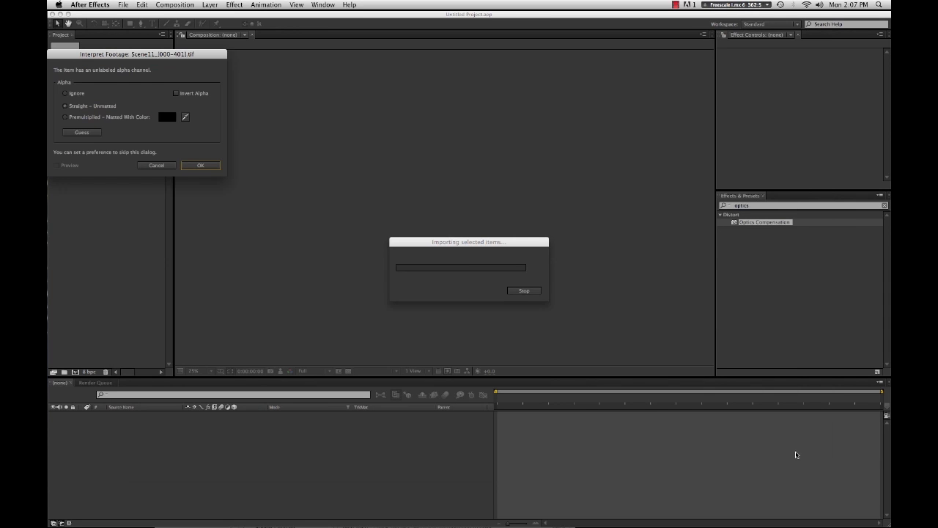
pyautogui.click(197, 166)
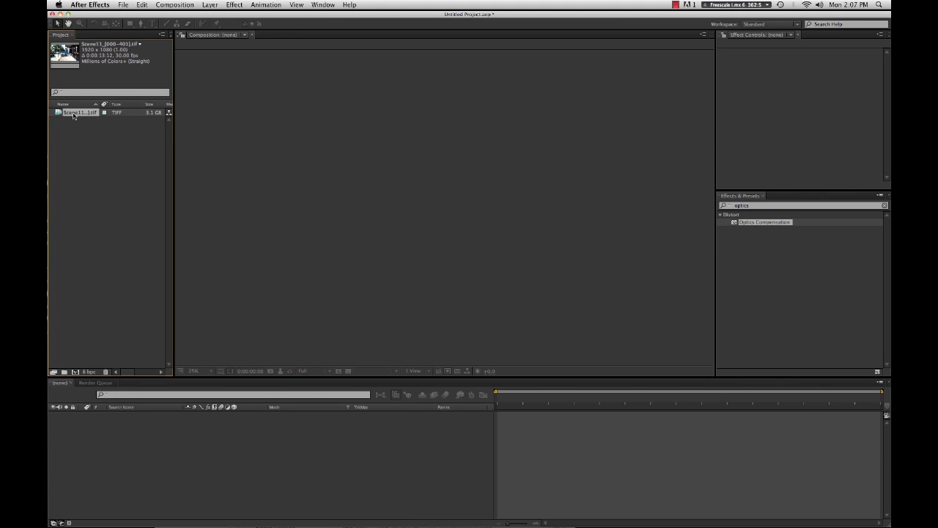
# - Create a composition from the footage, preview it, and set the current time to 0:00:01:19
pyautogui.click(75, 372)
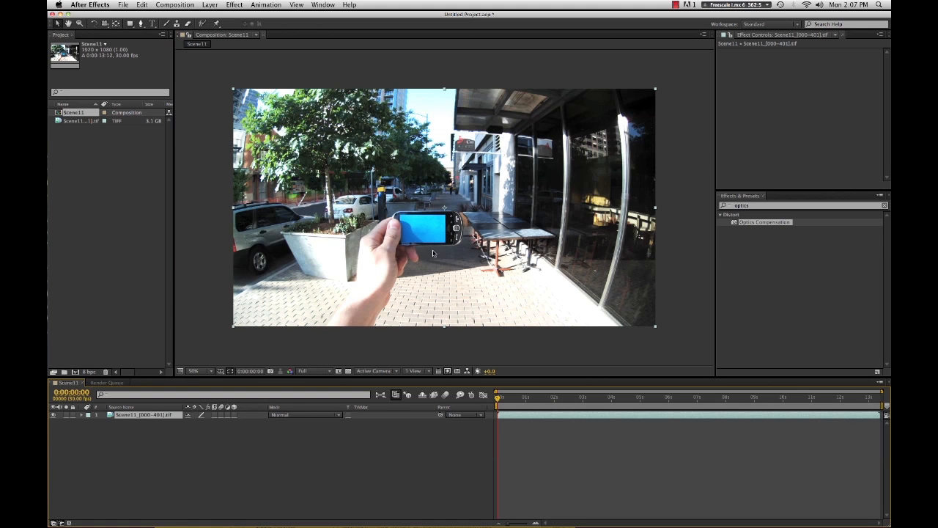
pyautogui.press('.')
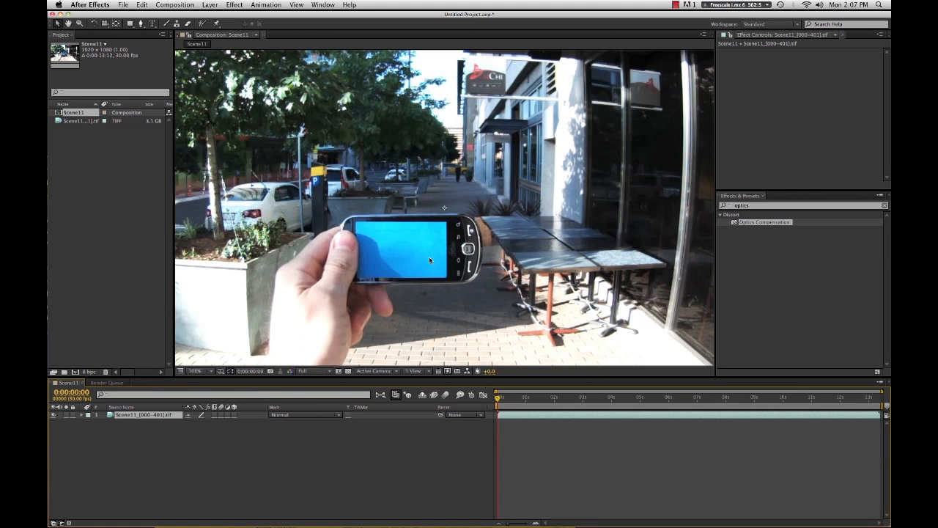
pyautogui.click(501, 401)
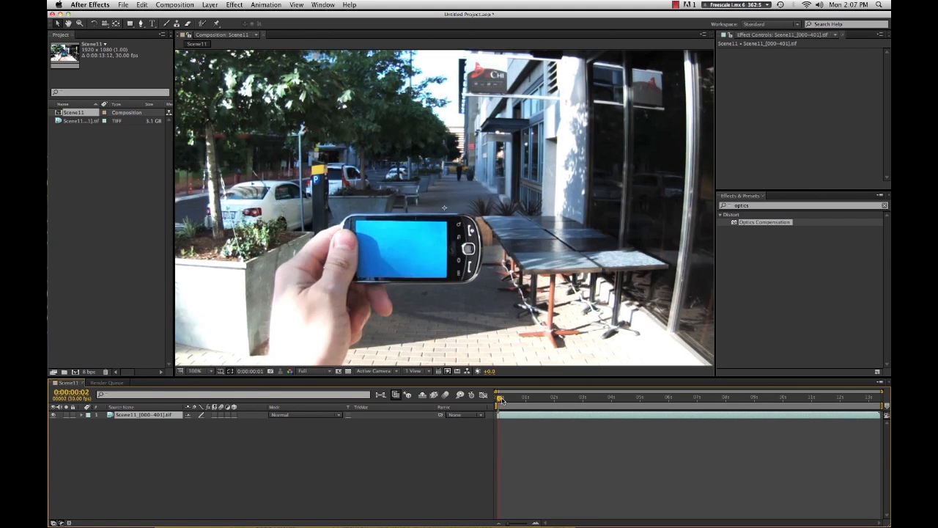
pyautogui.press('space')
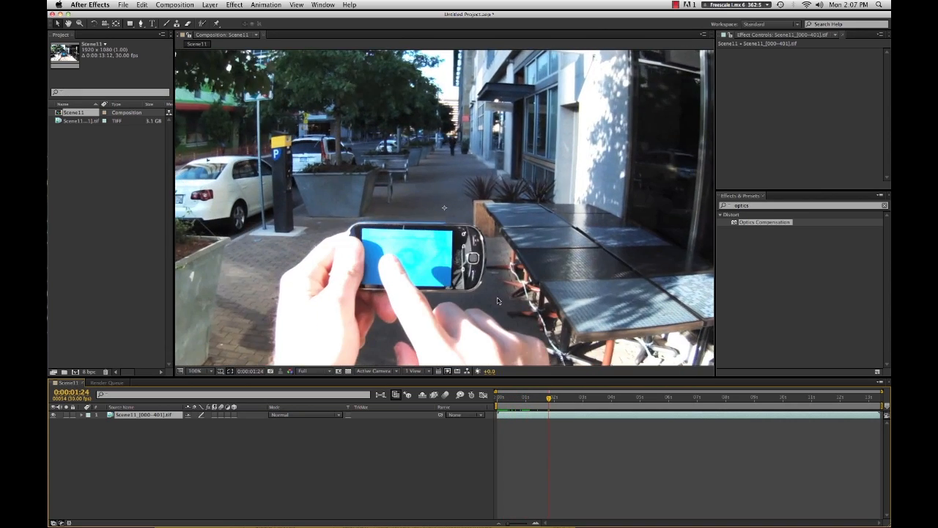
pyautogui.press(',')
pyautogui.moveTo(559, 400); pyautogui.dragTo(505, 410)
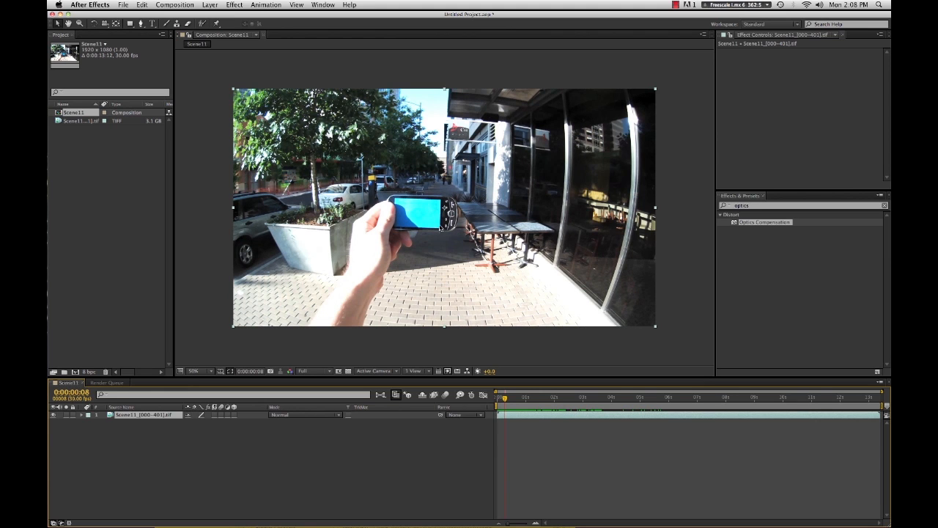
pyautogui.moveTo(509, 397); pyautogui.dragTo(544, 408)
pyautogui.click(591, 402)
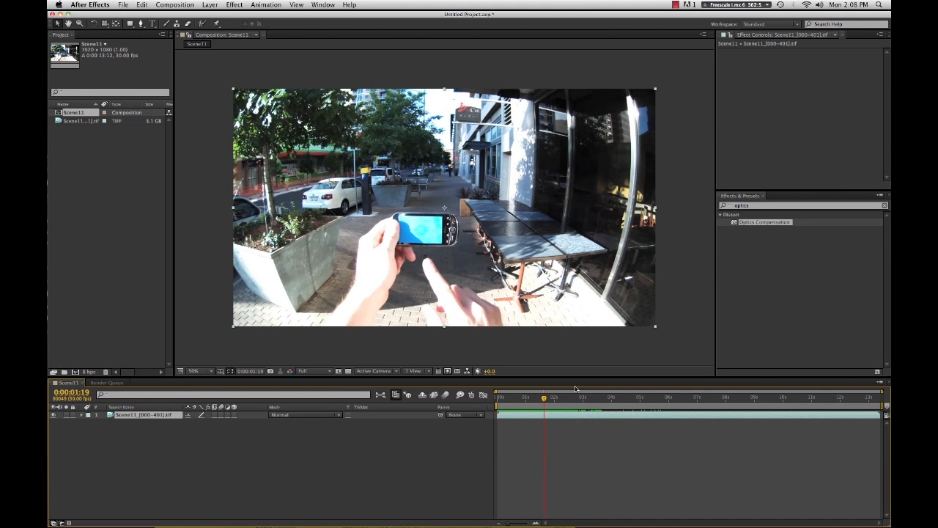
# - Set the Scene11 composition size to 3840 x 2160 px in Composition Settings
pyautogui.click(396, 69)
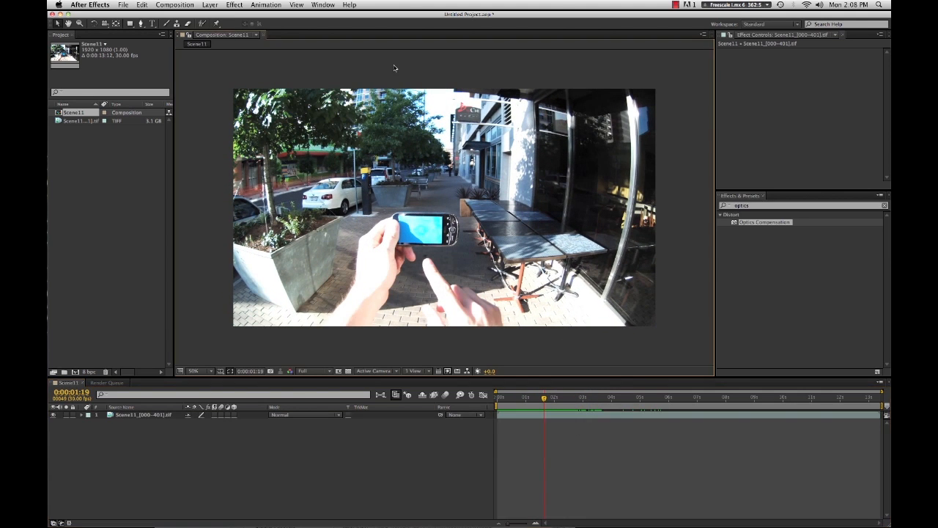
pyautogui.click(415, 142)
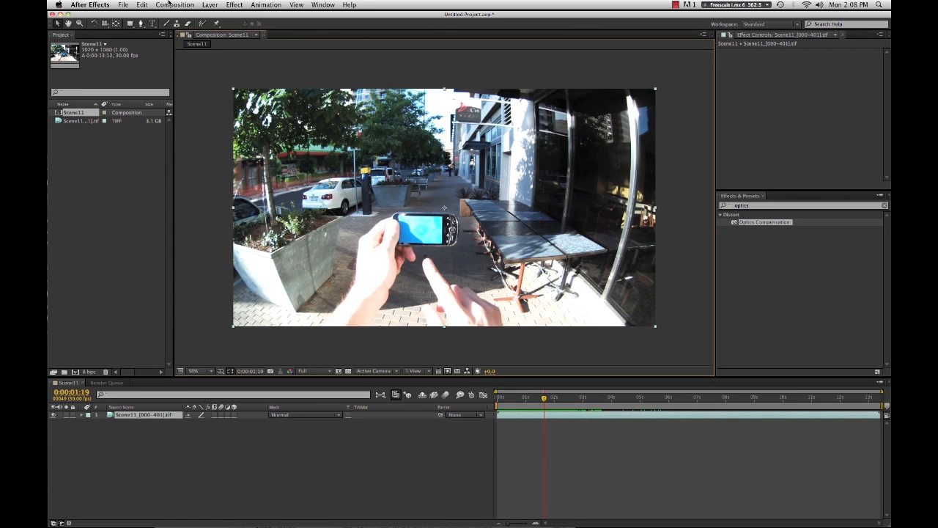
pyautogui.click(174, 5)
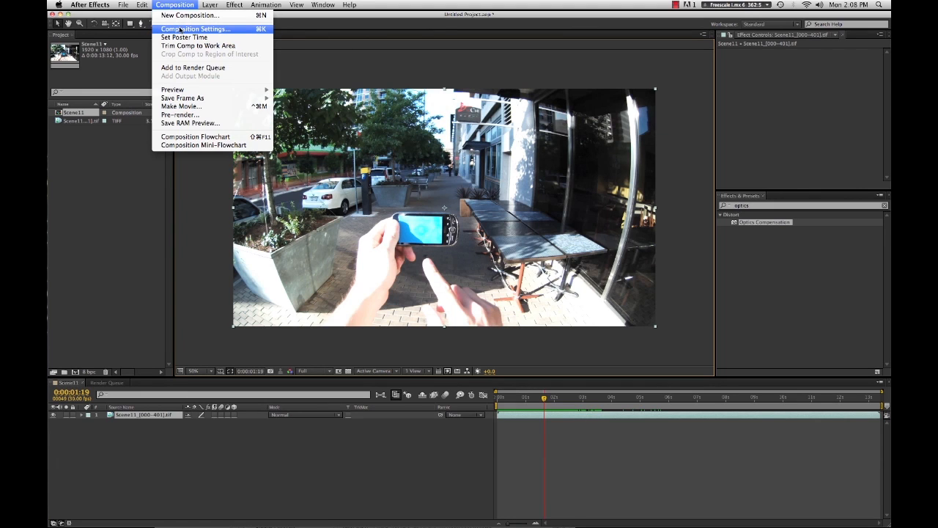
pyautogui.click(181, 30)
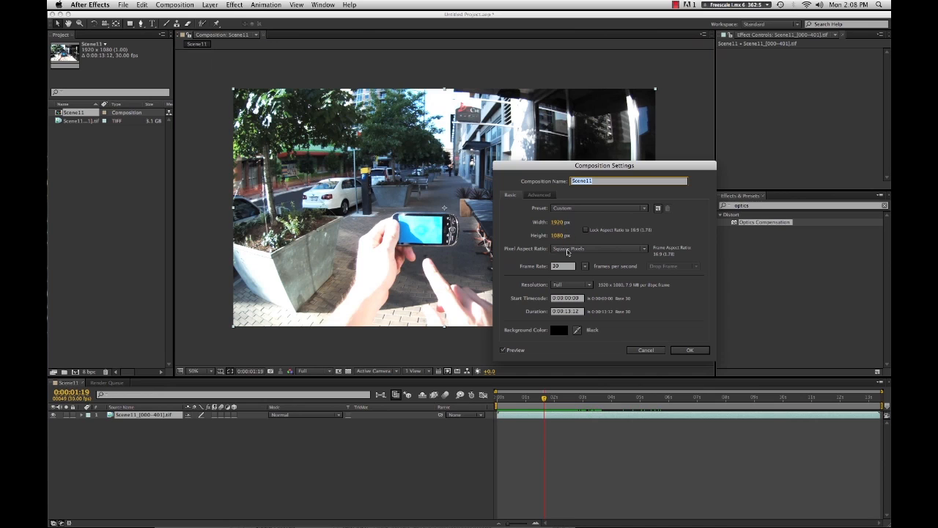
pyautogui.click(556, 222)
pyautogui.write('4')
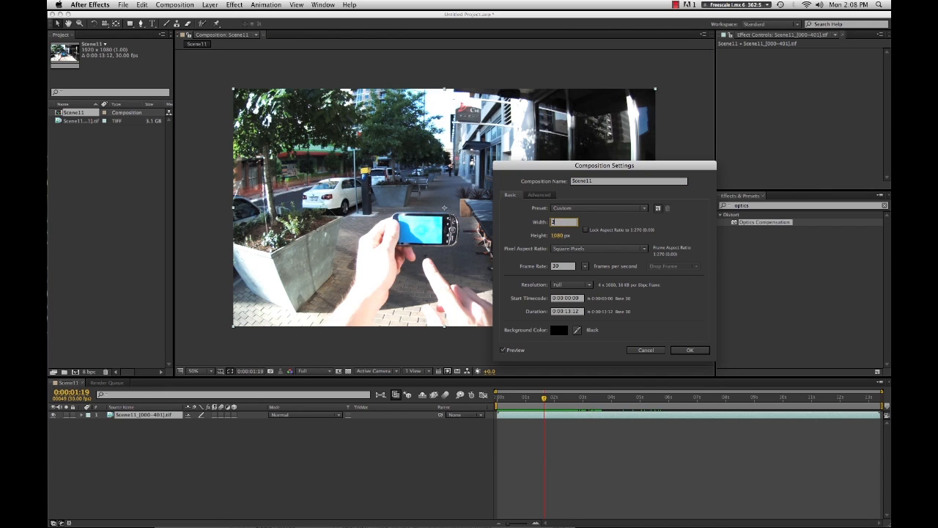
pyautogui.write('840')
pyautogui.press('Tab')
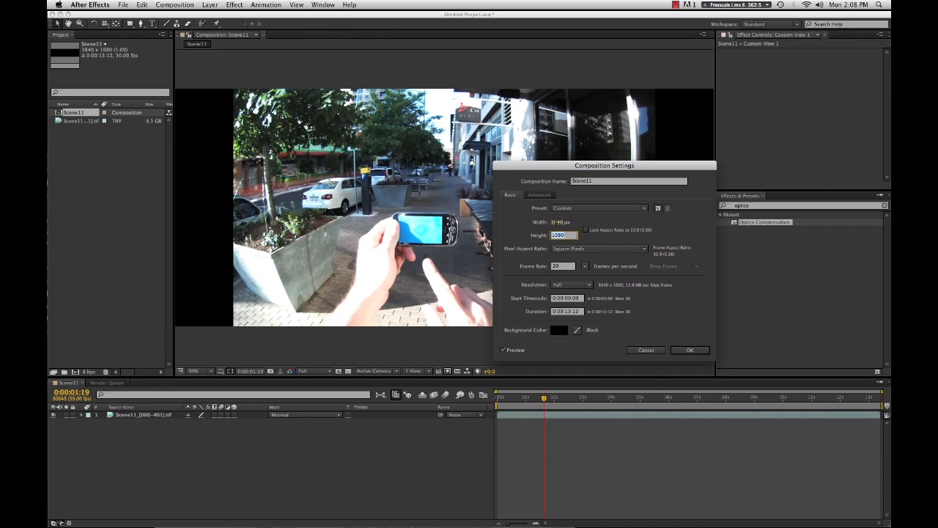
pyautogui.write('2160')
pyautogui.click(682, 350)
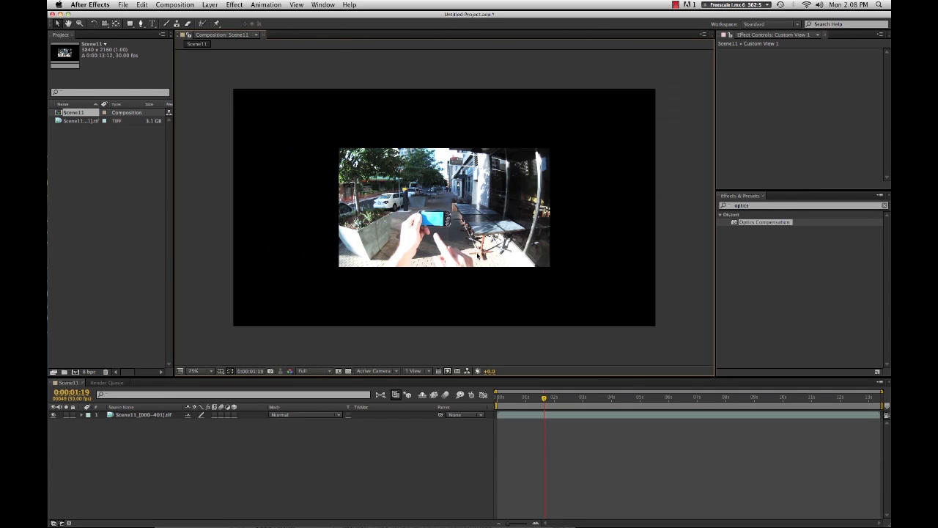
# - Pre-compose the footage layer into a new composition named "Orinal Footage"
pyautogui.click(477, 255)
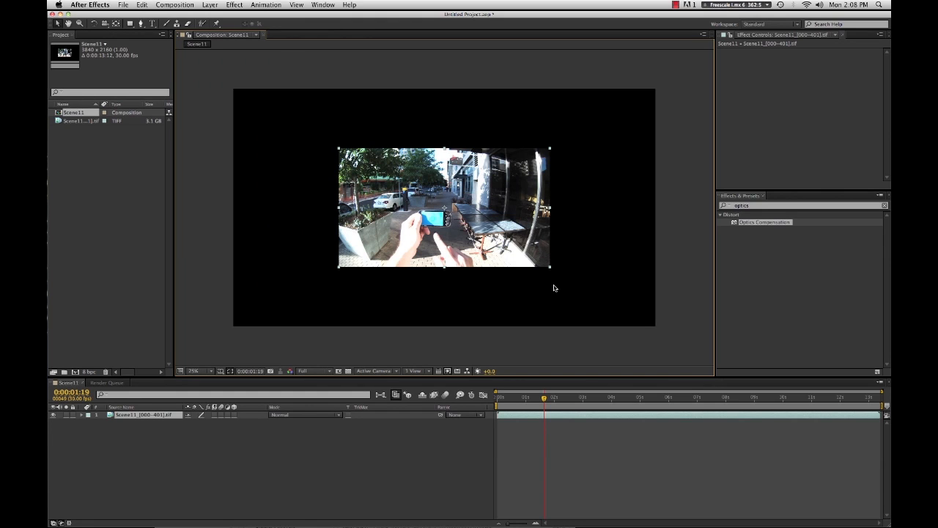
pyautogui.press('super+shift+c')
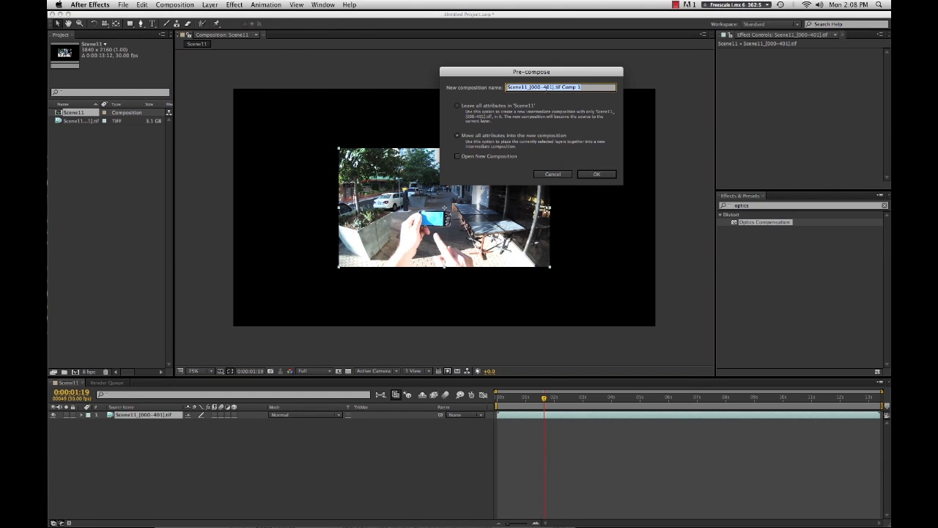
pyautogui.write('O')
pyautogui.write('rinal Footage')
pyautogui.press('Return')
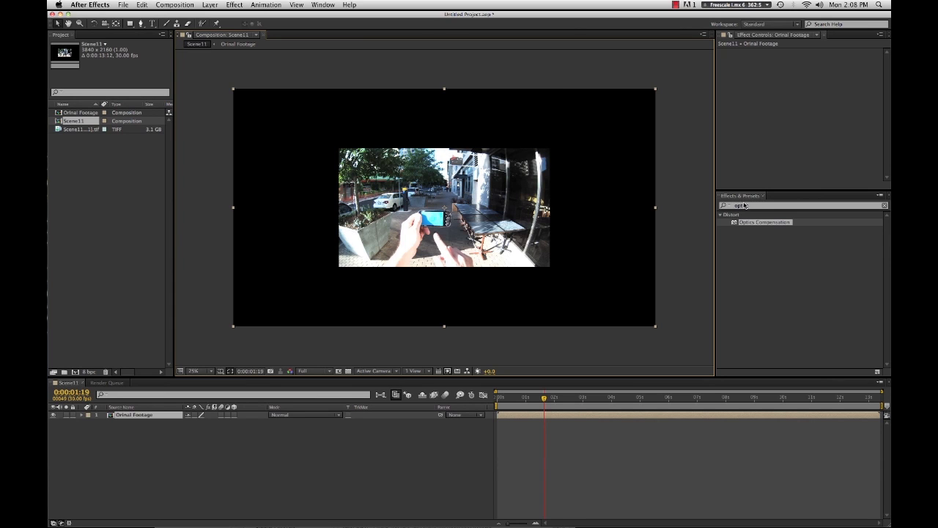
# - Apply Optics Compensation to the layer, enable Reverse Lens Distortion, and set Field Of View to about 117.8
pyautogui.doubleClick(737, 223)
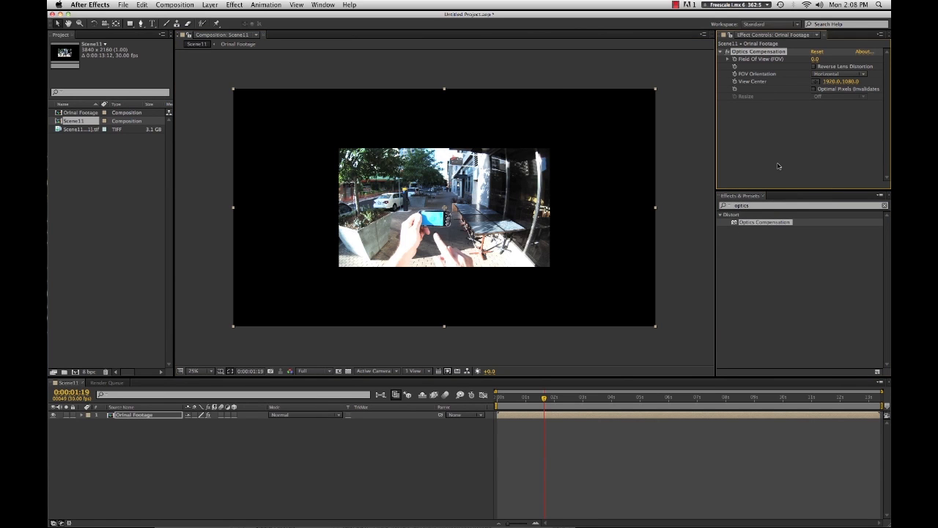
pyautogui.click(814, 67)
pyautogui.moveTo(815, 59); pyautogui.dragTo(871, 58)
pyautogui.press('.')
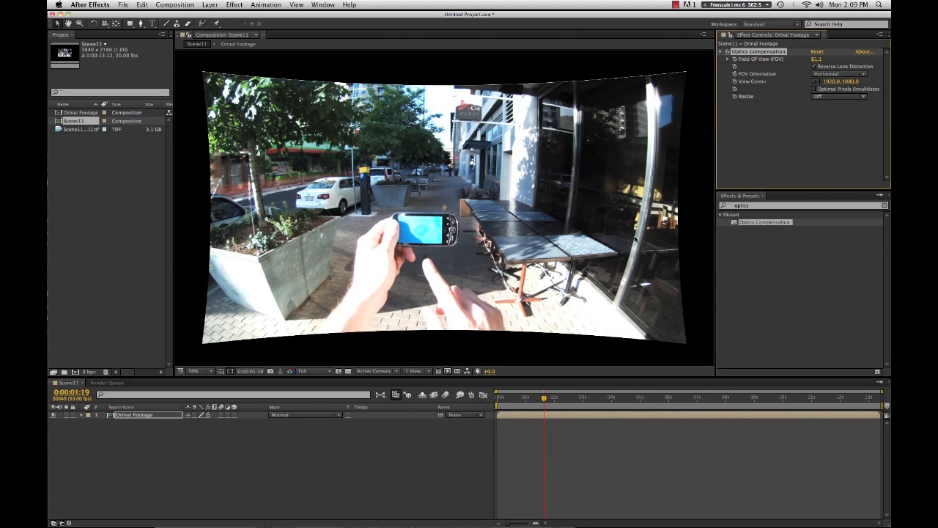
pyautogui.press(',')
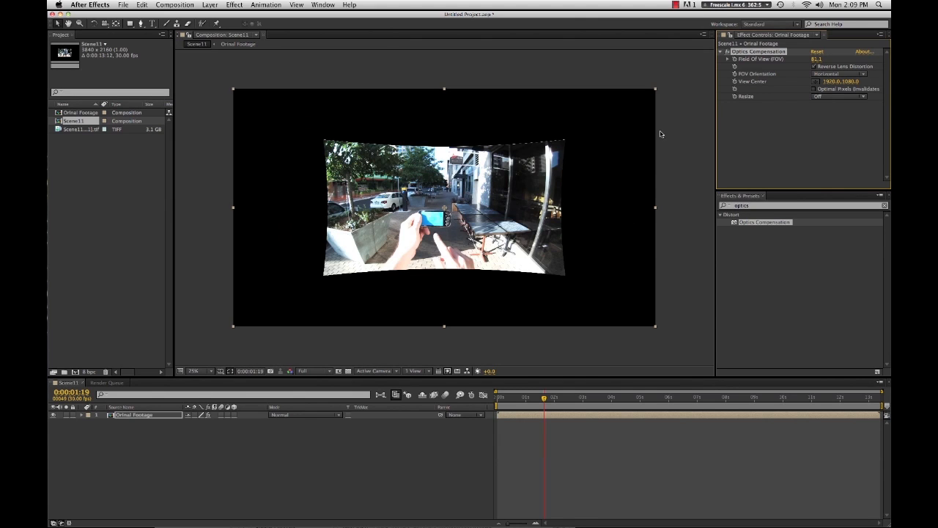
pyautogui.moveTo(817, 59); pyautogui.dragTo(839, 59)
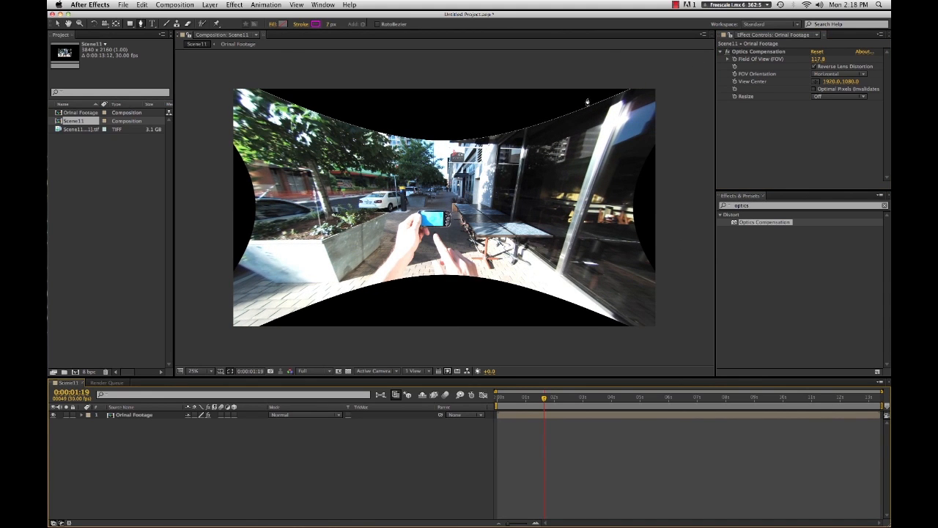
# - Draw a straight reference line with the Pen tool along the window frame edge
pyautogui.click(610, 106)
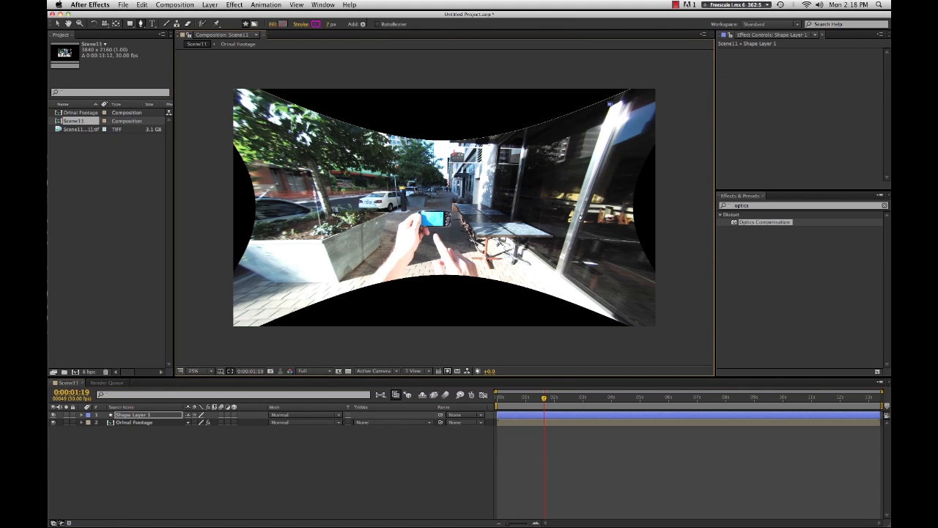
pyautogui.click(556, 273)
pyautogui.click(604, 477)
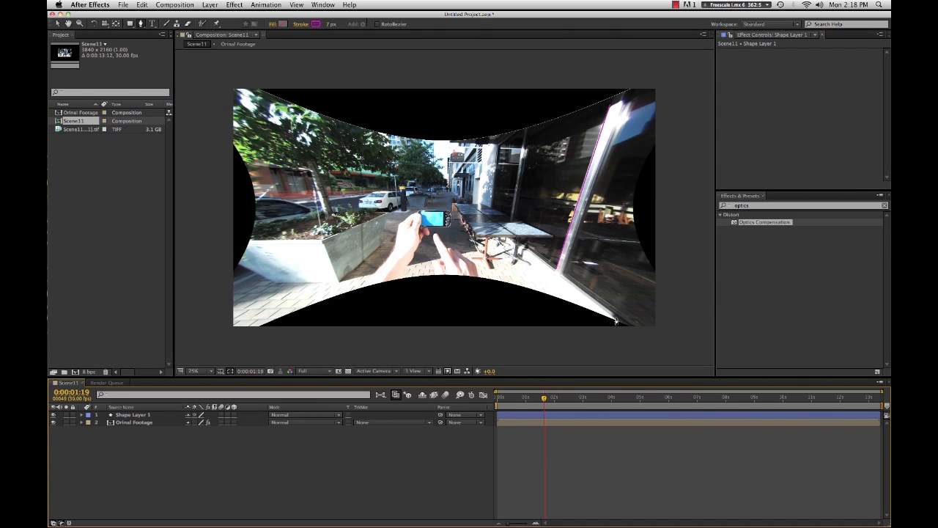
# - Draw a second straight reference line with the Pen tool along the table and window base edge
pyautogui.click(616, 321)
pyautogui.click(460, 203)
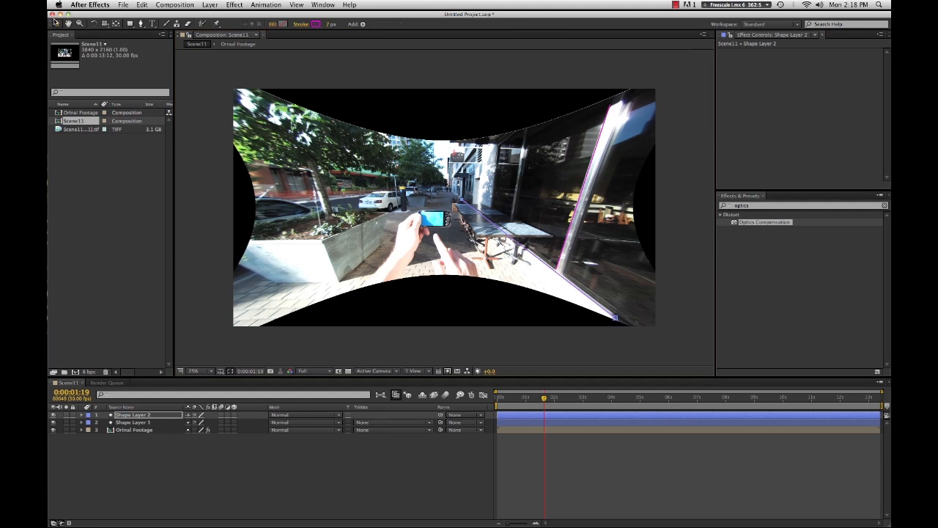
pyautogui.click(613, 487)
# - Select the Orinal Footage layer and nudge its Optics Compensation Field Of View to about 117.9
pyautogui.press('.')
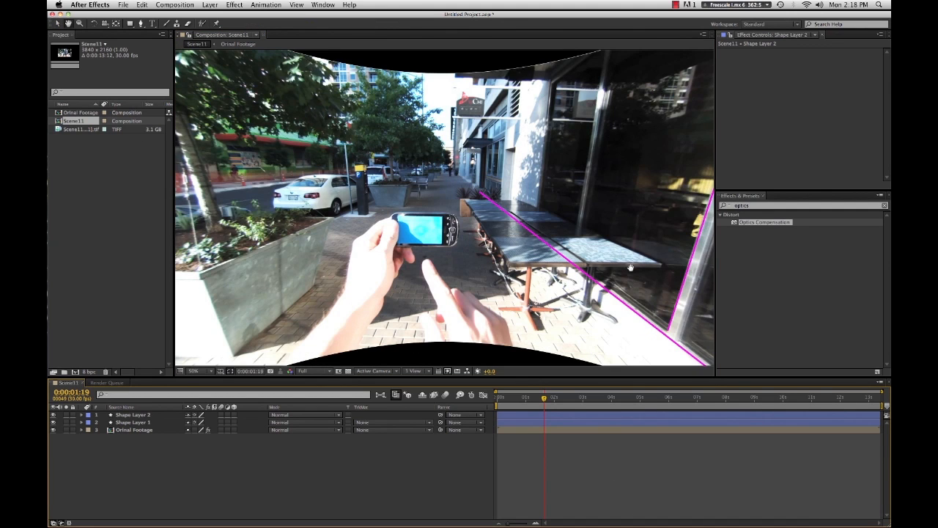
pyautogui.hscroll(5, 631, 268)
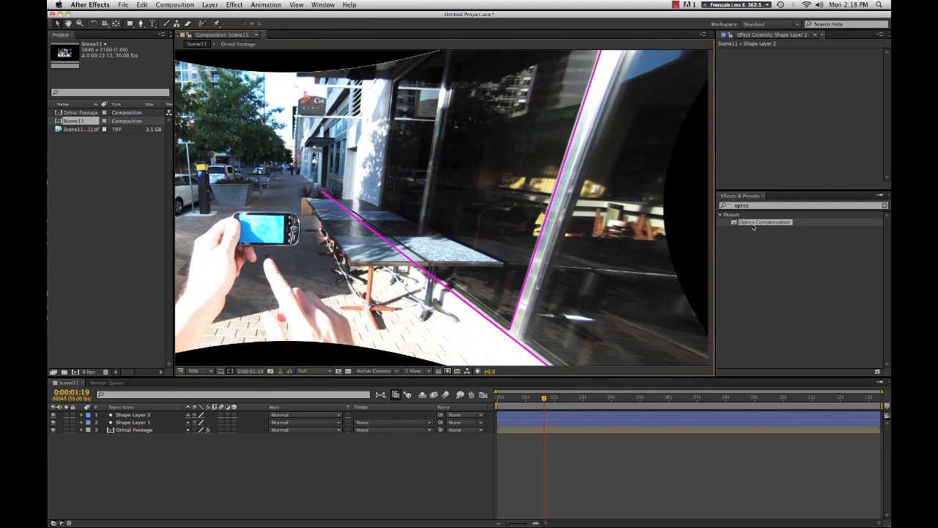
pyautogui.click(722, 257)
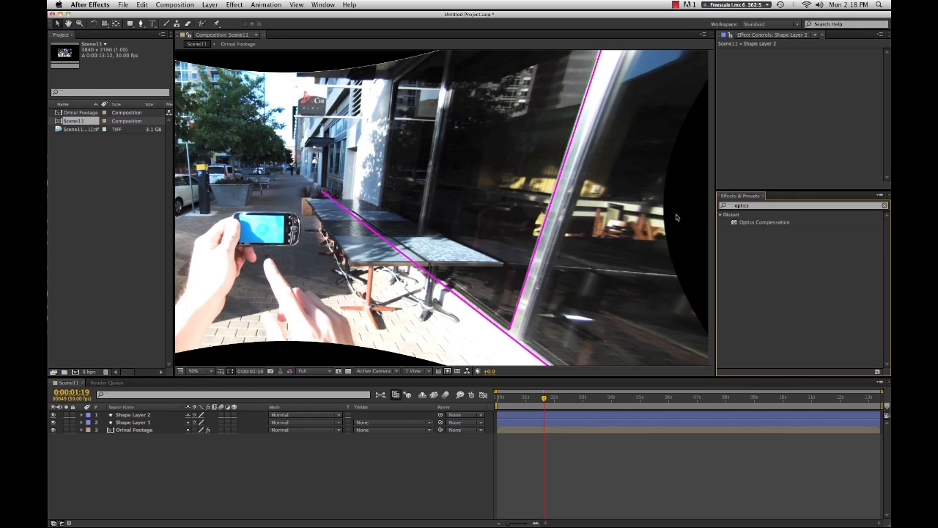
pyautogui.click(536, 436)
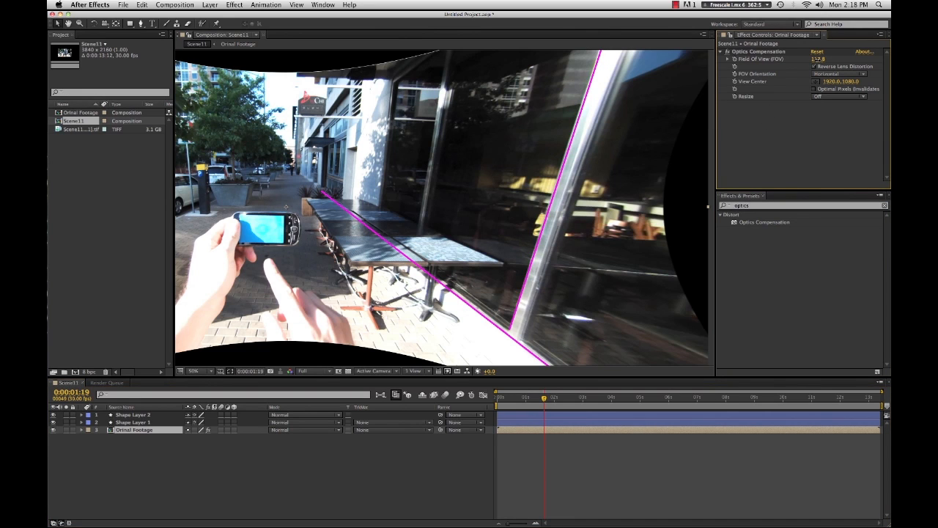
pyautogui.moveTo(818, 59); pyautogui.dragTo(820, 60)
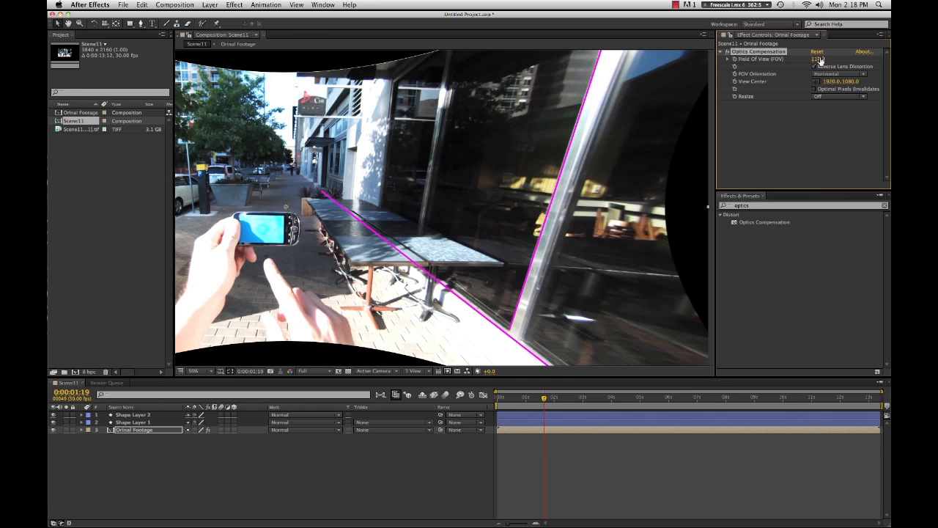
# - Pan around the zoomed view to compare the reference lines against the corrected footage edges
pyautogui.press('space')
pyautogui.moveTo(332, 292); pyautogui.dragTo(564, 280)
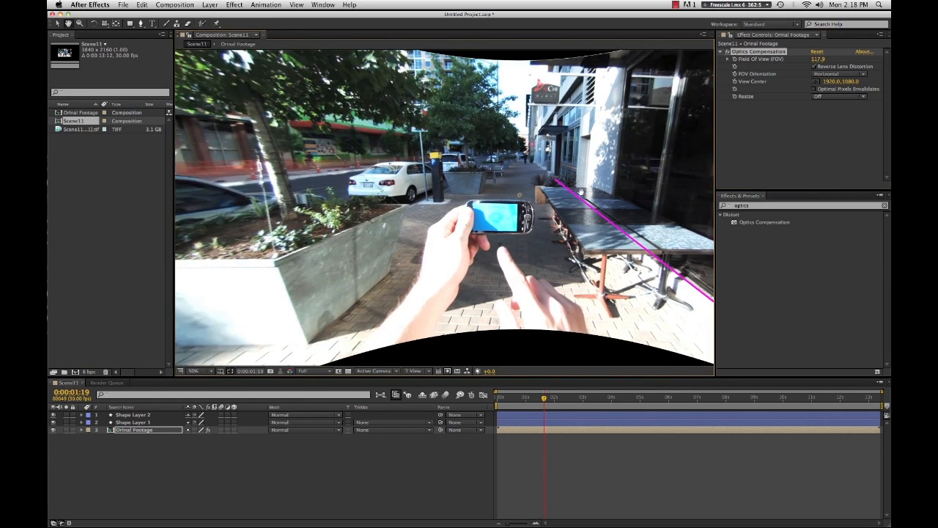
pyautogui.moveTo(603, 172); pyautogui.dragTo(525, 173)
pyautogui.moveTo(407, 196); pyautogui.dragTo(440, 207)
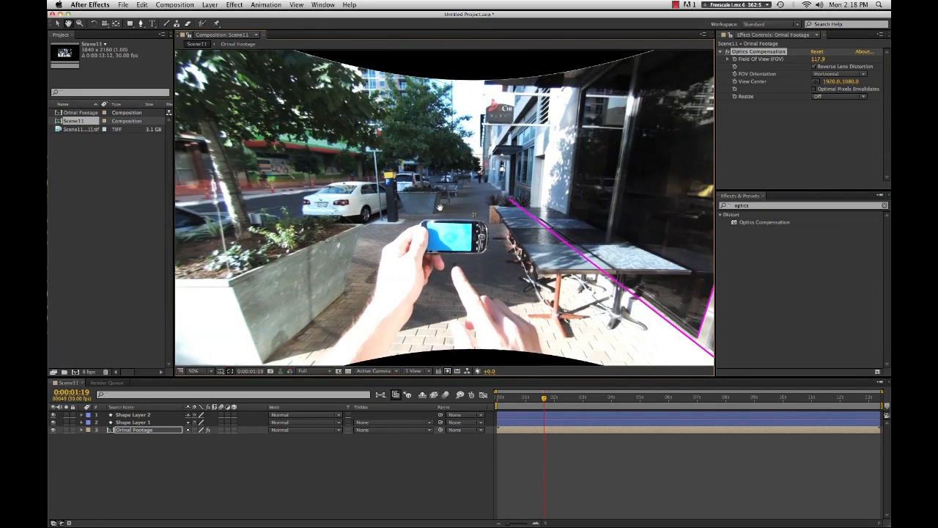
pyautogui.moveTo(498, 180); pyautogui.dragTo(382, 211)
pyautogui.moveTo(396, 284); pyautogui.dragTo(457, 203)
pyautogui.moveTo(617, 204); pyautogui.dragTo(596, 239)
pyautogui.click(591, 472)
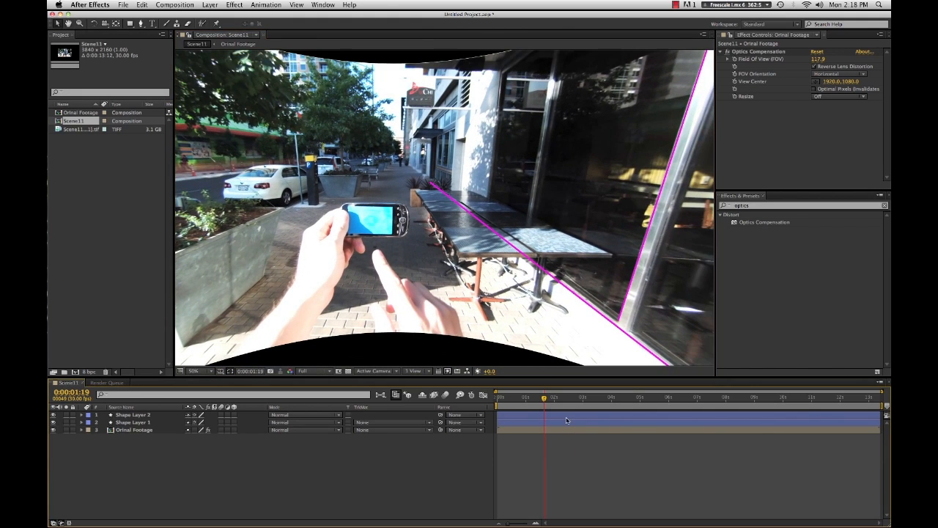
# - Delete both Pen-drawn reference line shape layers from the composition
pyautogui.click(566, 422)
pyautogui.press('Delete')
pyautogui.click(565, 415)
pyautogui.press('Delete')
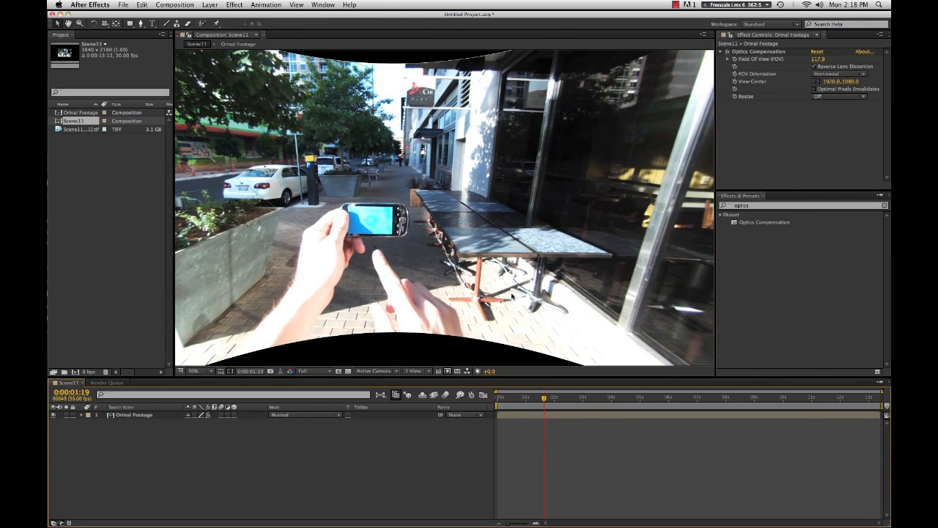
# - Add the Scene11 composition to the Render Queue
pyautogui.scroll(-1, 473, 255)
pyautogui.moveTo(475, 256); pyautogui.dragTo(492, 268)
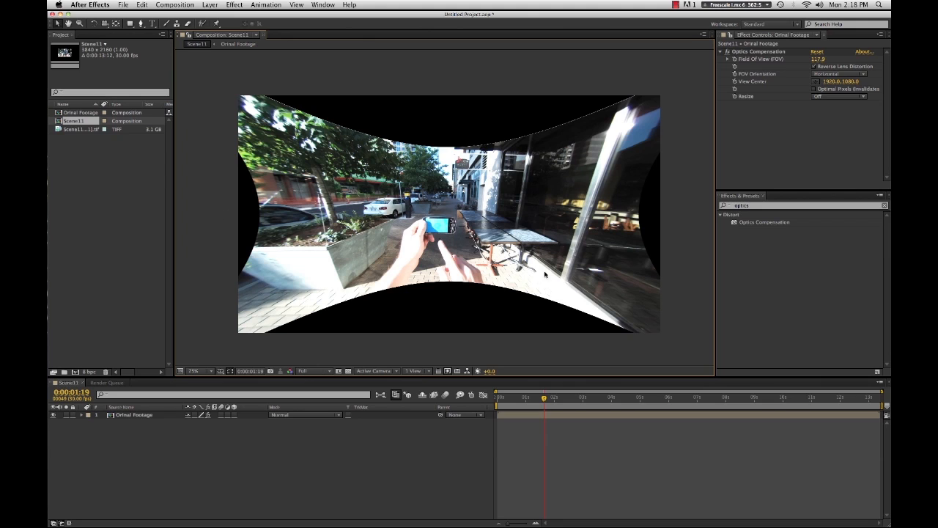
pyautogui.press('space')
pyautogui.moveTo(538, 293); pyautogui.dragTo(540, 286)
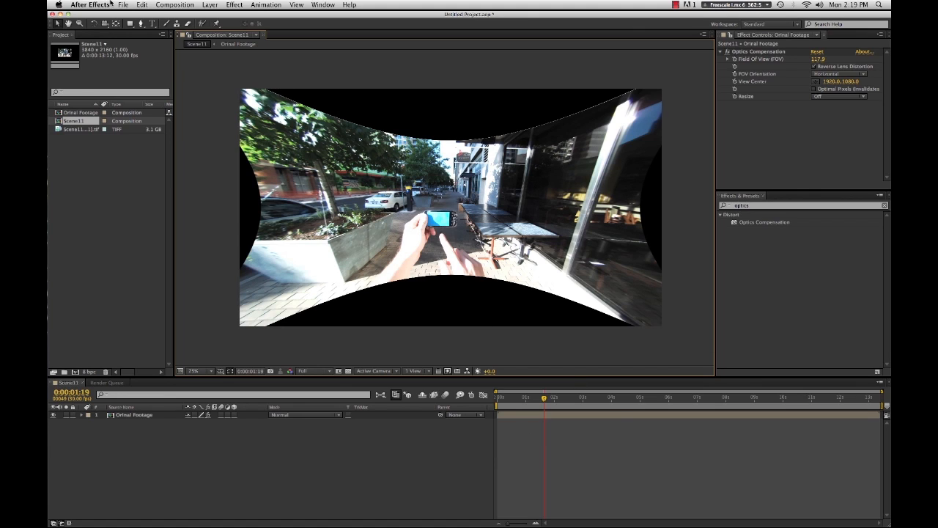
pyautogui.click(159, 5)
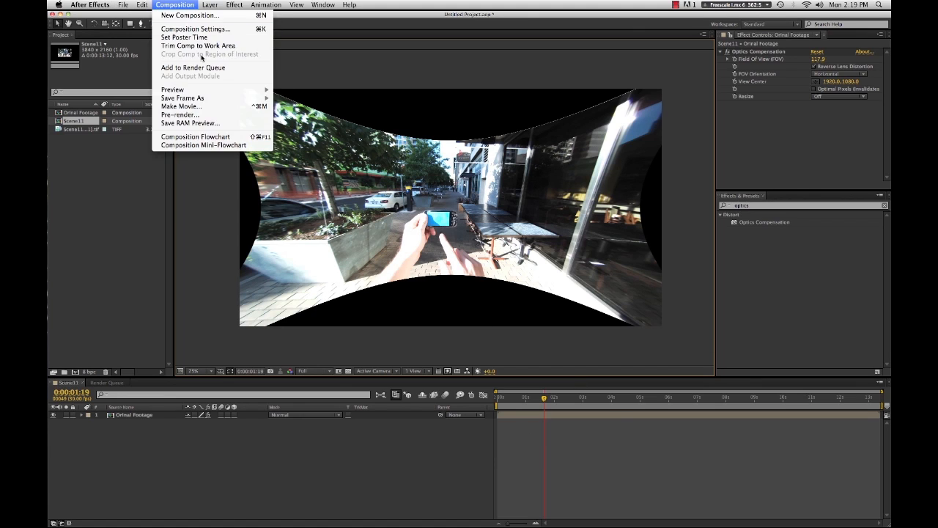
pyautogui.click(203, 64)
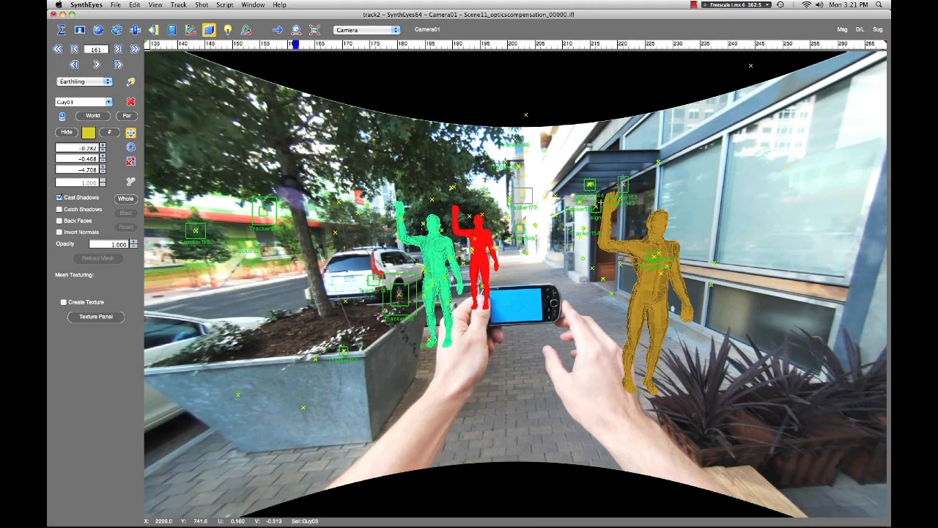
# - Switch to SynthEyes, select the sign object and set the viewport layout to Quad
pyautogui.click(597, 209)
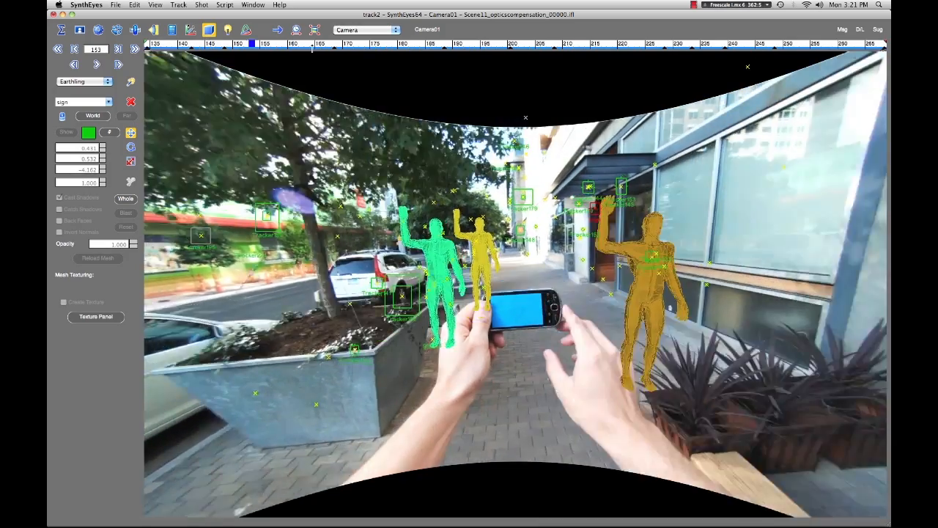
pyautogui.moveTo(312, 48); pyautogui.dragTo(505, 110)
pyautogui.click(347, 30)
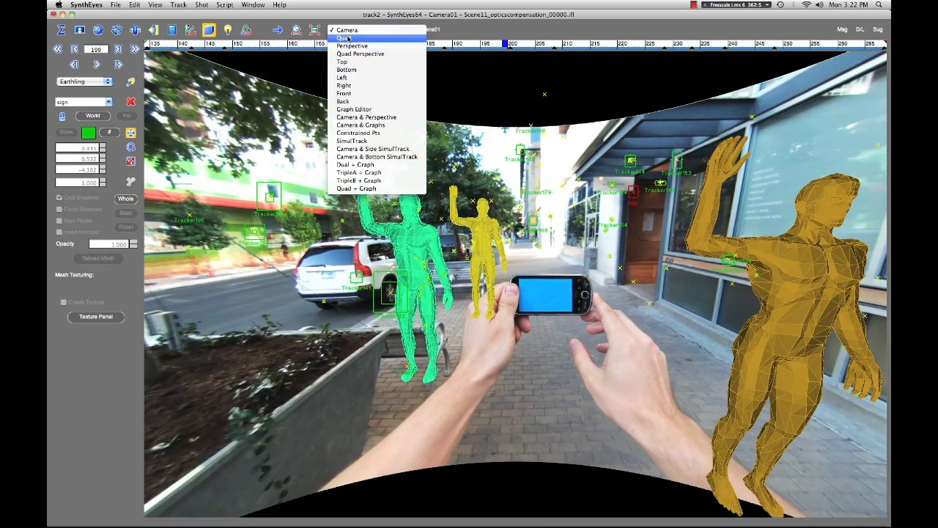
pyautogui.click(350, 72)
# - Scrub the SynthEyes timeline to review the solved camera and trackers in all four views
pyautogui.moveTo(176, 46); pyautogui.dragTo(506, 45)
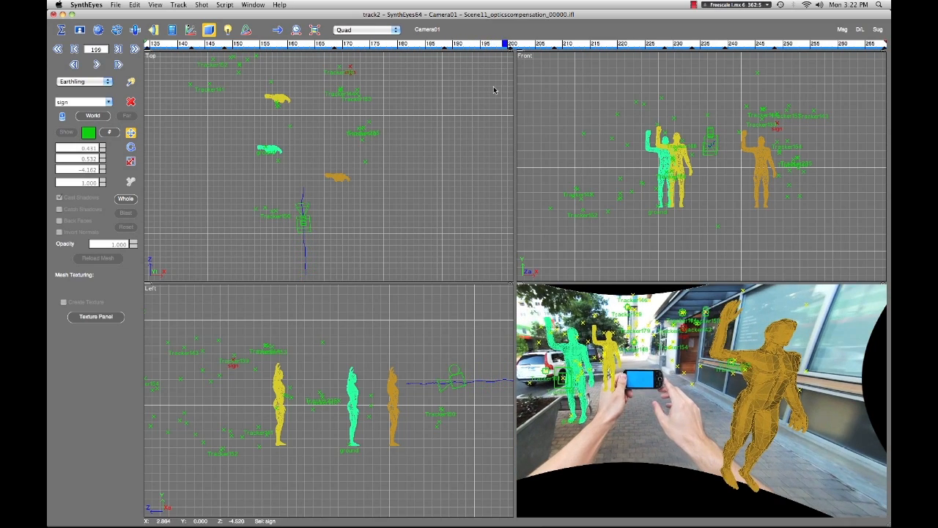
pyautogui.moveTo(168, 44); pyautogui.dragTo(166, 44)
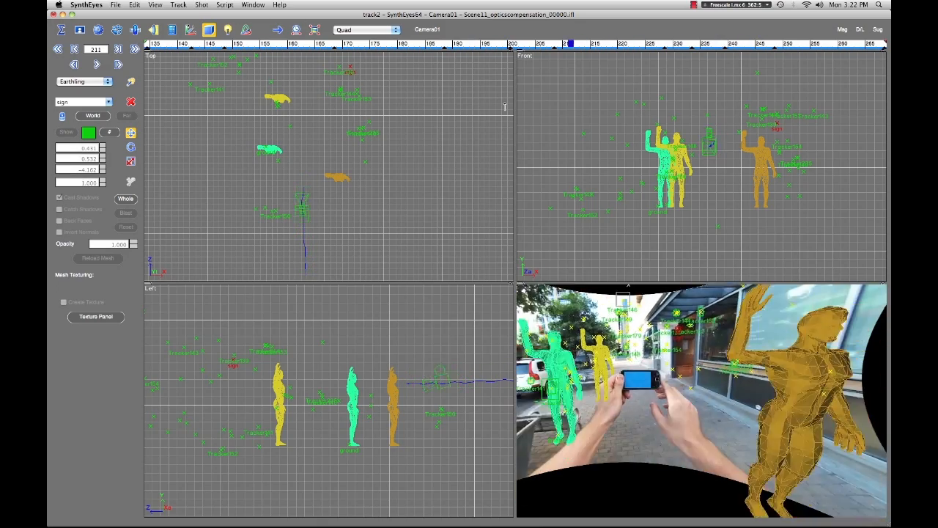
pyautogui.moveTo(377, 94); pyautogui.dragTo(607, 93)
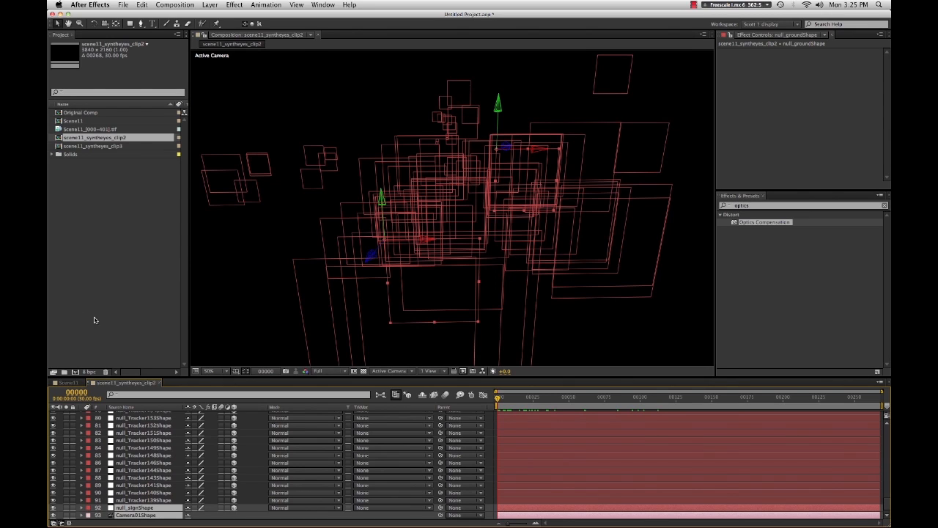
# - Open scene11_syntheyes_clip2 and copy the null_groundShape, null_signShape and Camera01Shape layers
pyautogui.click(95, 171)
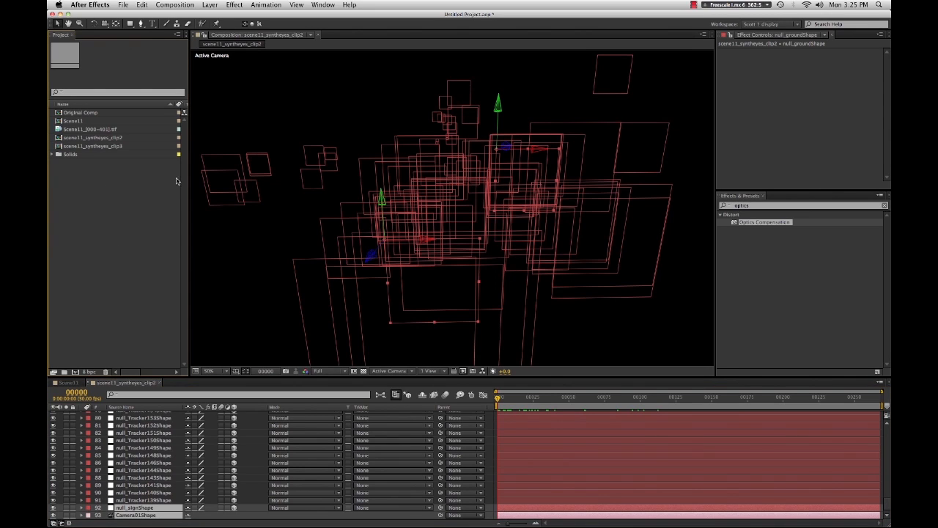
pyautogui.click(89, 139)
pyautogui.click(88, 190)
pyautogui.moveTo(513, 400)
pyautogui.mouseDown()
pyautogui.moveTo(539, 396)
pyautogui.moveTo(487, 406)
pyautogui.moveTo(513, 404)
pyautogui.moveTo(496, 405)
pyautogui.mouseUp()
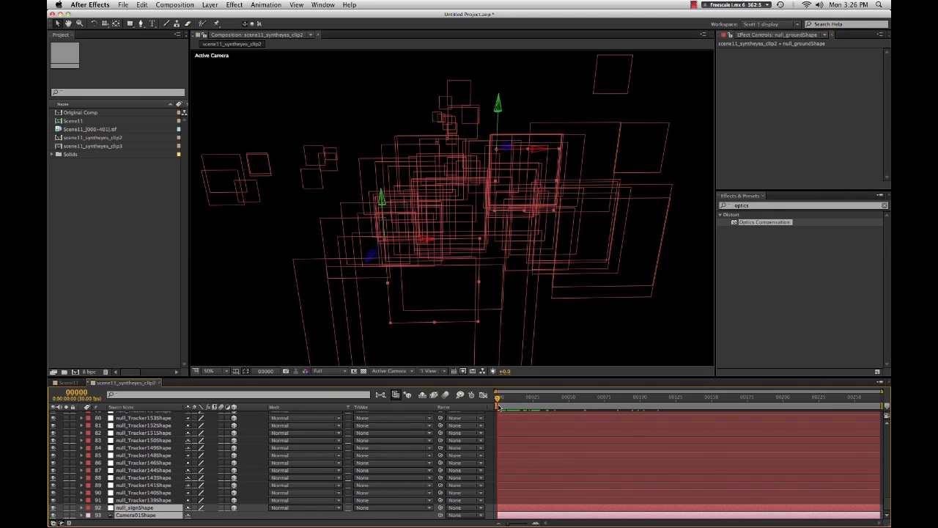
pyautogui.moveTo(498, 402); pyautogui.dragTo(524, 410)
pyautogui.press('Home')
pyautogui.scroll(6, 125, 459)
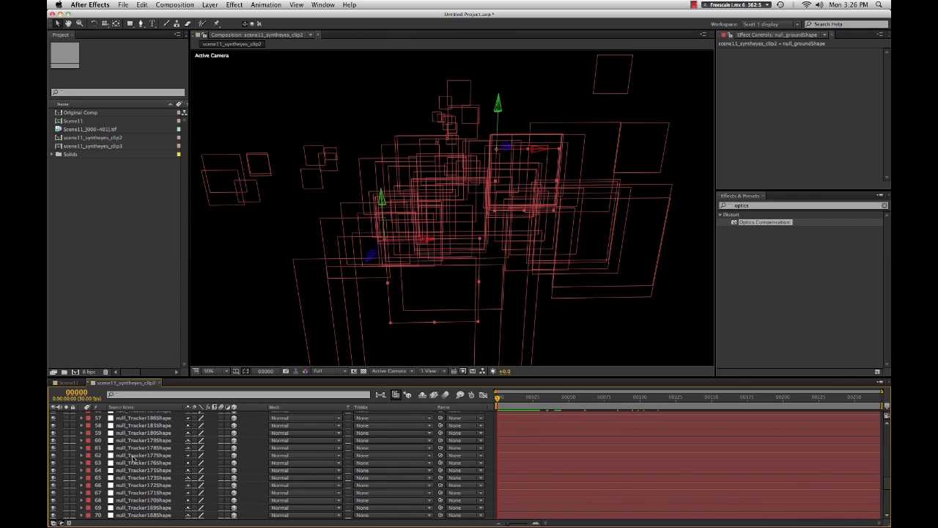
pyautogui.scroll(6, 134, 459)
pyautogui.click(136, 433)
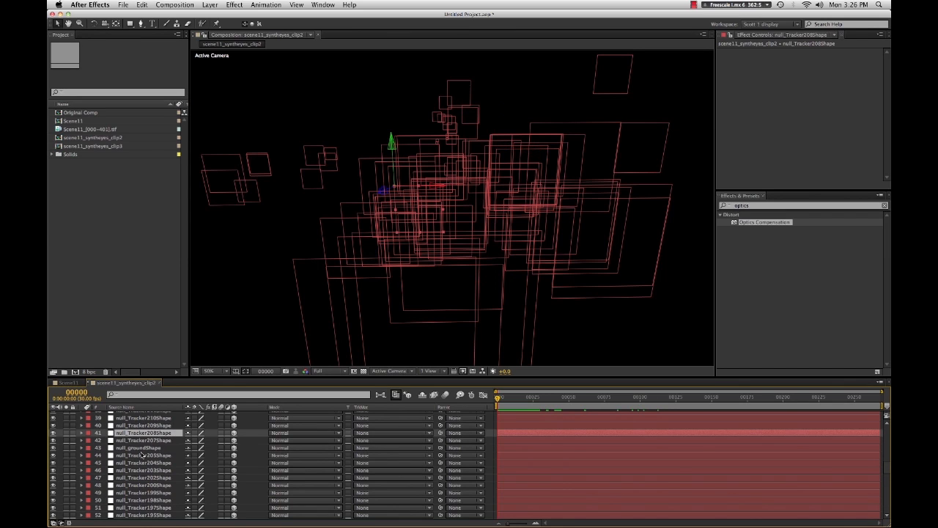
pyautogui.click(150, 448)
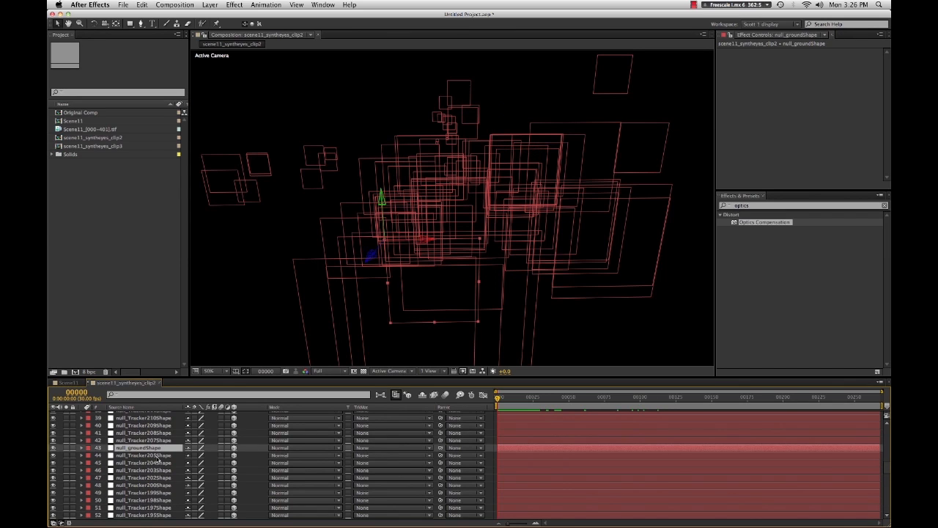
pyautogui.scroll(-13, 156, 458)
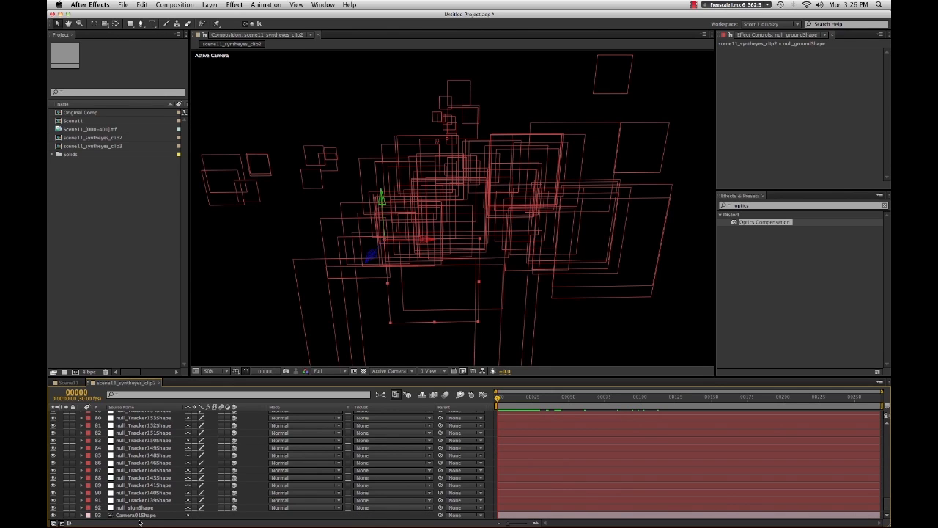
pyautogui.click(159, 508)
pyautogui.keyDown('shift'); pyautogui.click(137, 516); pyautogui.keyUp('shift')
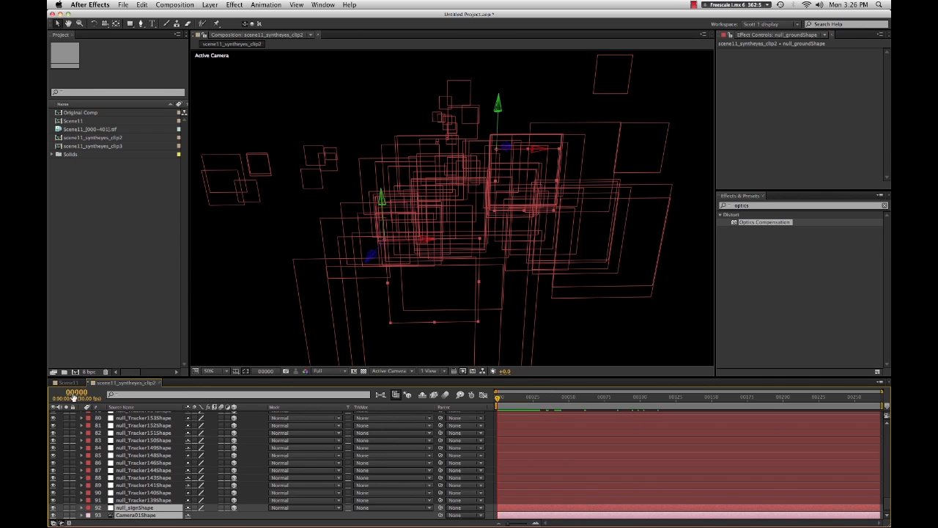
# - Paste the three tracking layers into the Scene11 composition and slide them to start at the current frame
pyautogui.click(71, 383)
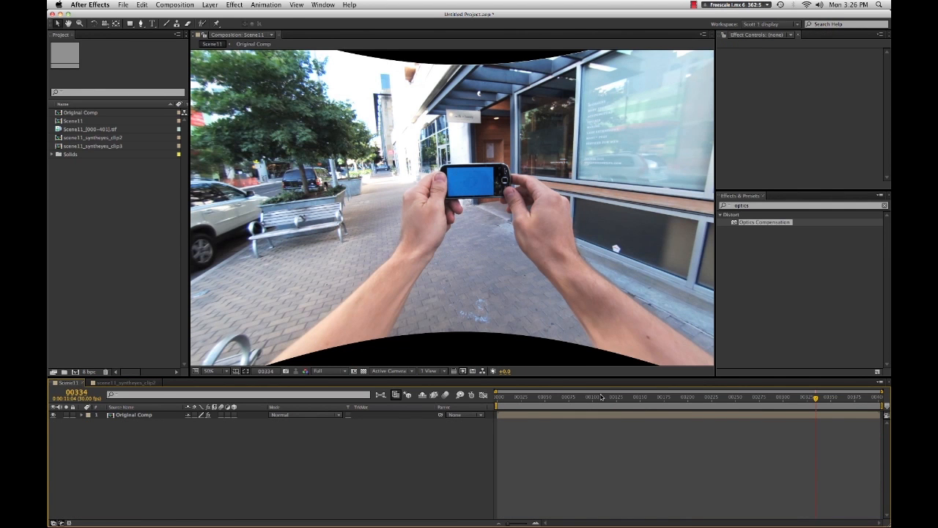
pyautogui.moveTo(617, 399)
pyautogui.mouseDown()
pyautogui.moveTo(597, 401)
pyautogui.moveTo(623, 402)
pyautogui.mouseUp()
pyautogui.press('super+Tab')
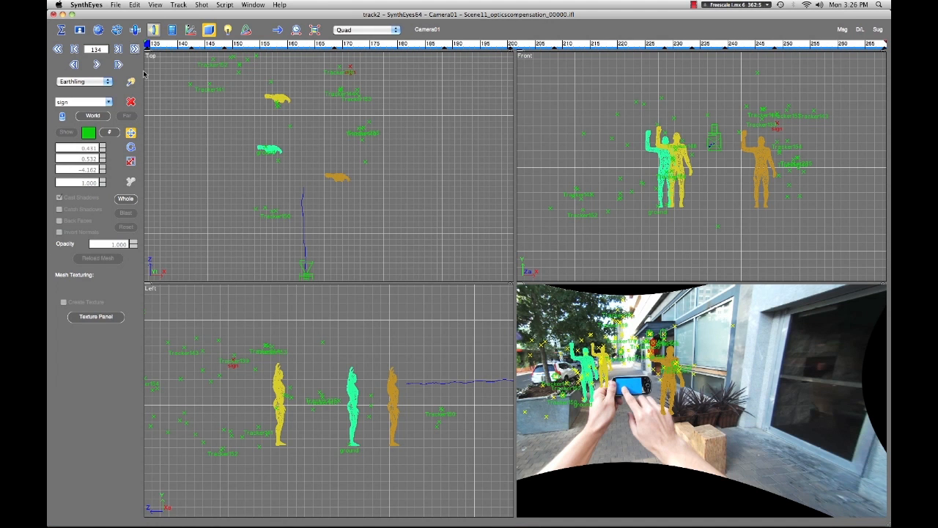
pyautogui.press('super+Tab')
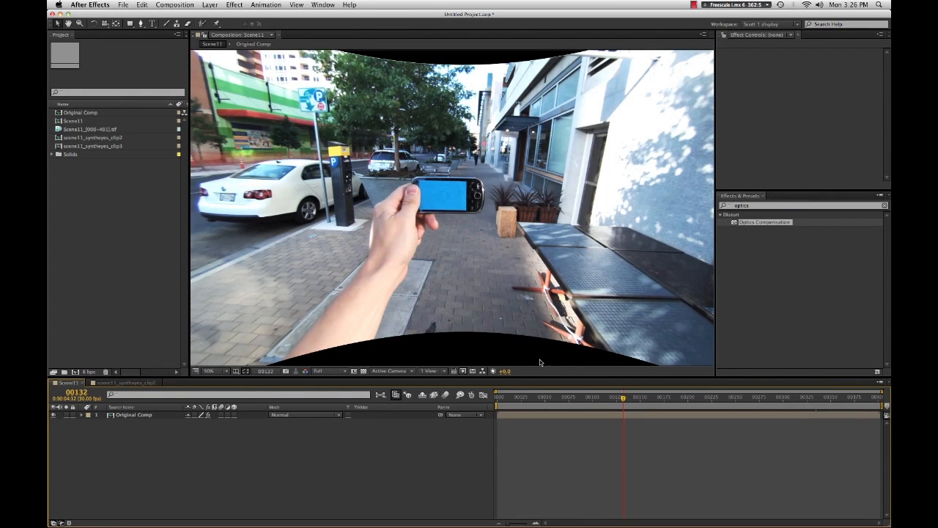
pyautogui.moveTo(626, 401); pyautogui.dragTo(625, 402)
pyautogui.press('super+v')
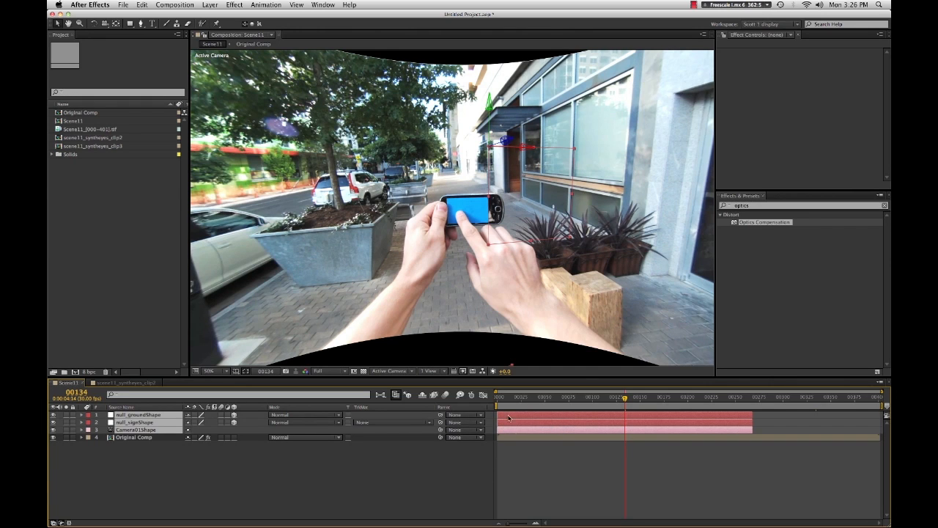
pyautogui.moveTo(506, 433); pyautogui.dragTo(625, 416)
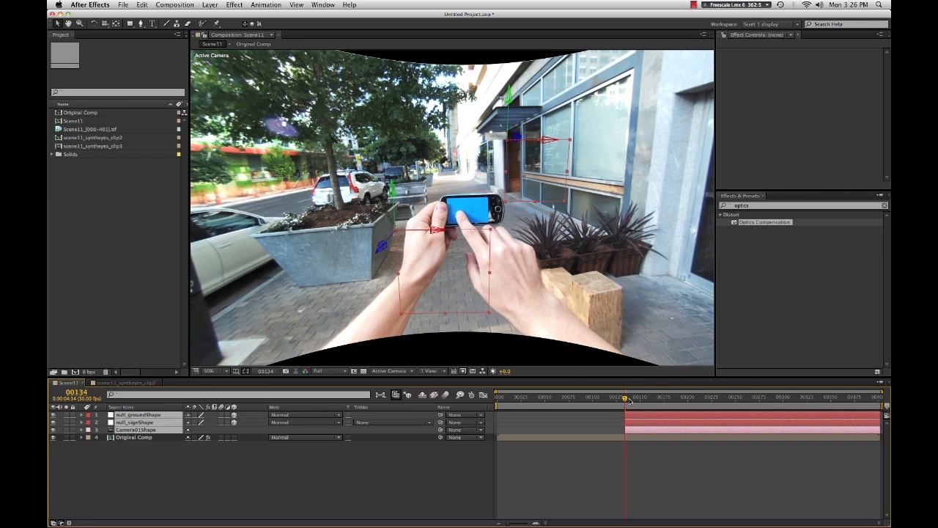
pyautogui.moveTo(625, 400)
pyautogui.mouseDown()
pyautogui.moveTo(676, 404)
pyautogui.moveTo(628, 417)
pyautogui.mouseUp()
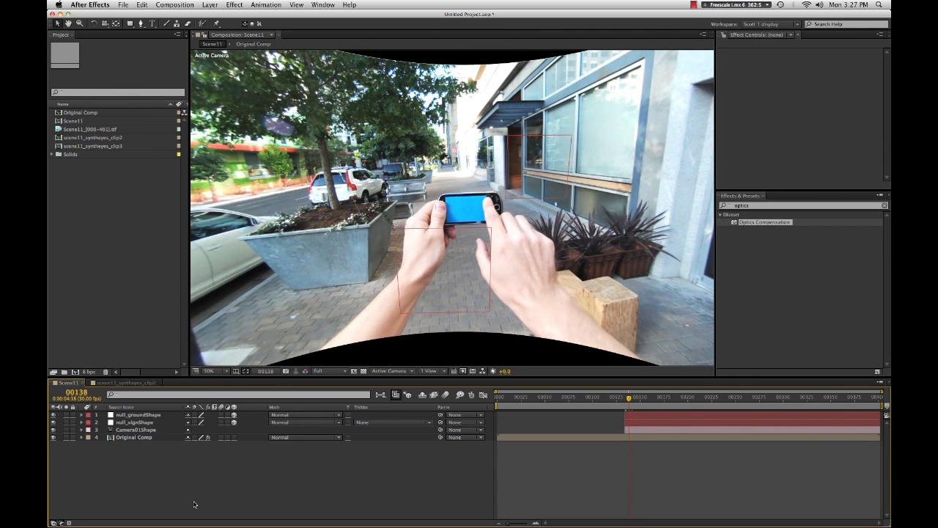
# - Create a 600 x 300 composition with TEST SIGN text and add it to the Scene11 composition
pyautogui.click(174, 4)
pyautogui.click(193, 16)
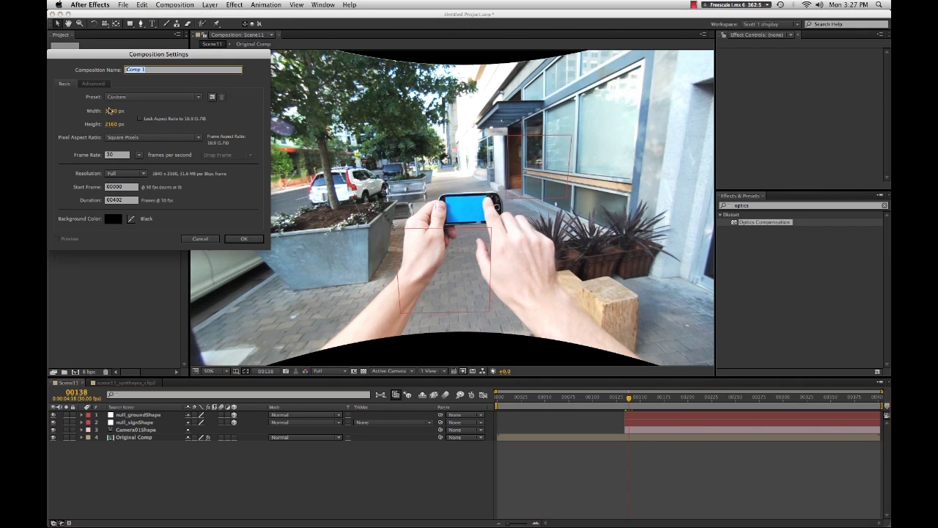
pyautogui.click(110, 111)
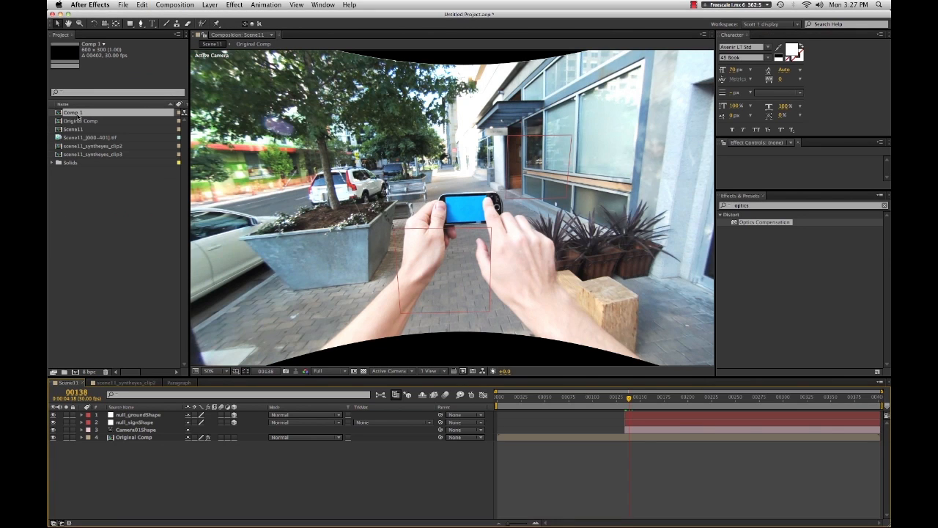
pyautogui.moveTo(74, 113); pyautogui.dragTo(411, 171)
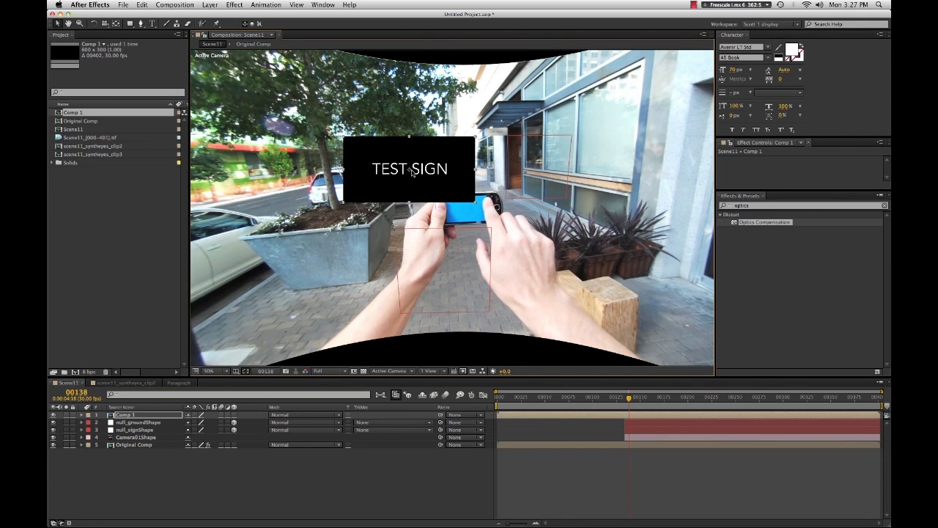
# - Make the Comp 1 layer a 3D layer and return the time indicator to frame 134
pyautogui.click(235, 415)
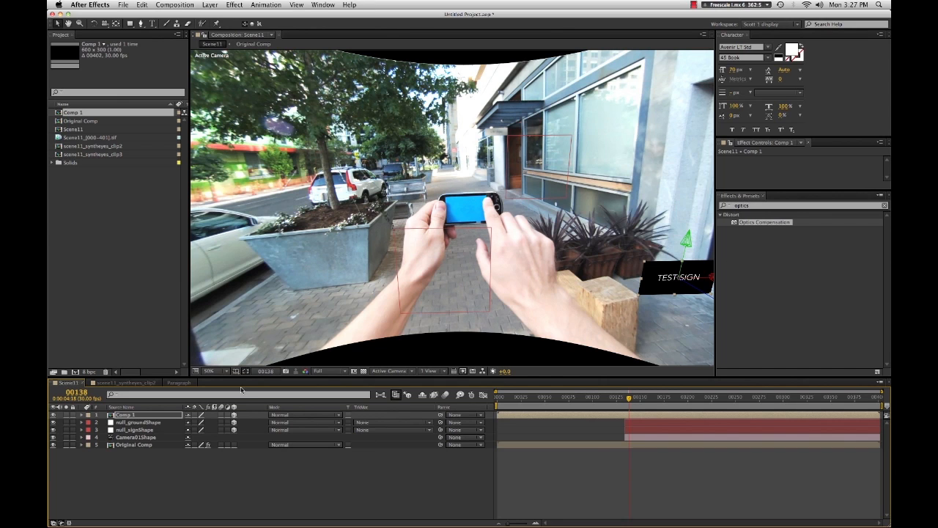
pyautogui.moveTo(632, 400); pyautogui.dragTo(625, 400)
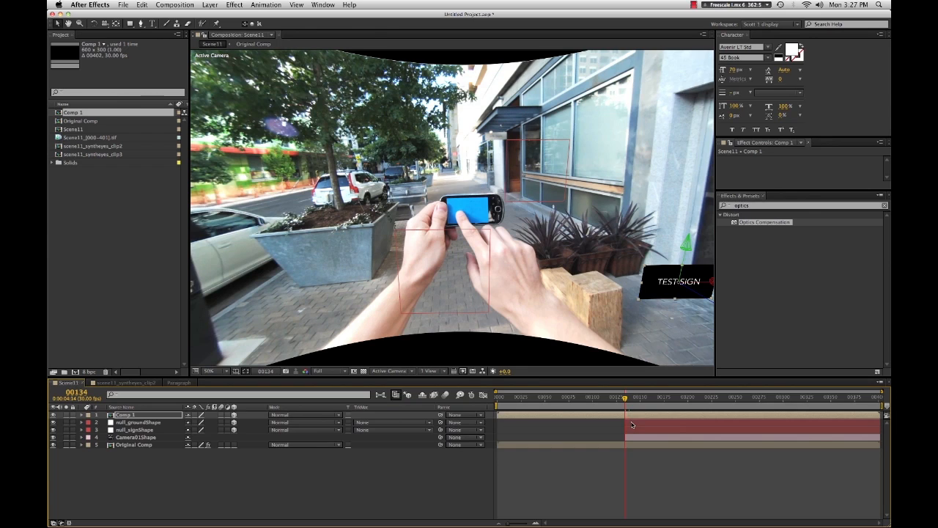
pyautogui.click(630, 423)
# - Copy the null_signShape layer's Position and paste it onto the Comp 1 layer
pyautogui.click(134, 430)
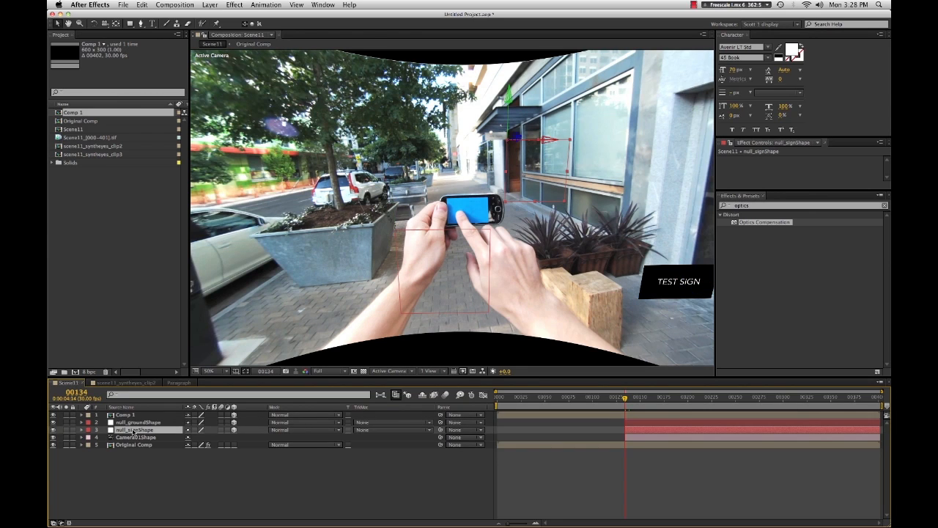
pyautogui.click(81, 431)
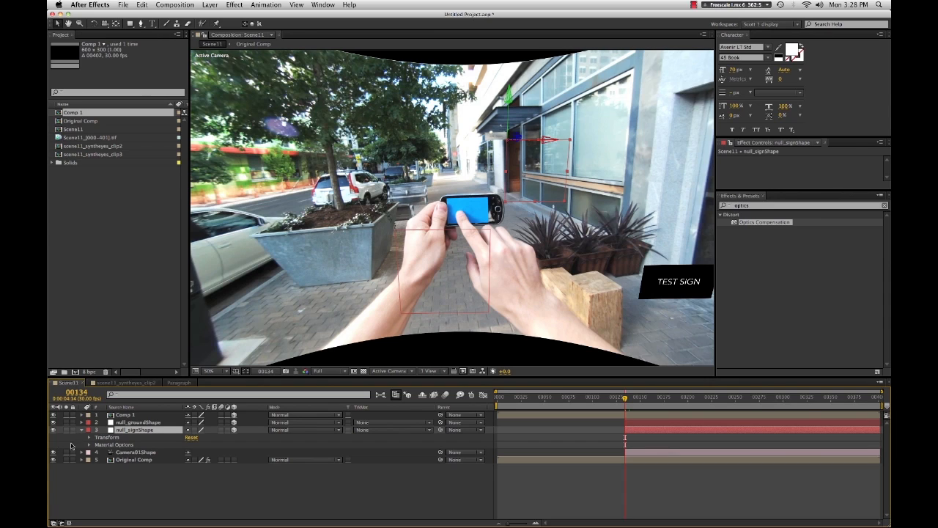
pyautogui.click(89, 437)
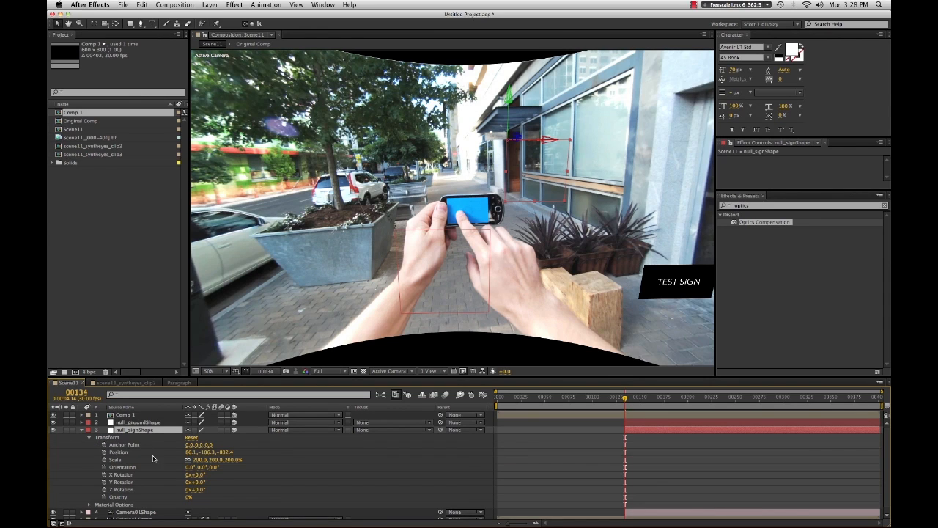
pyautogui.click(120, 452)
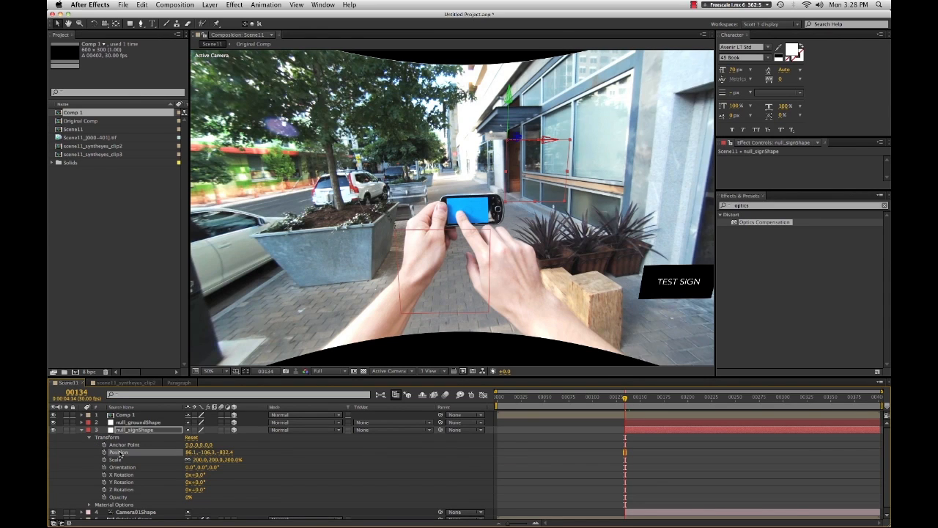
pyautogui.click(126, 415)
pyautogui.press('super+v')
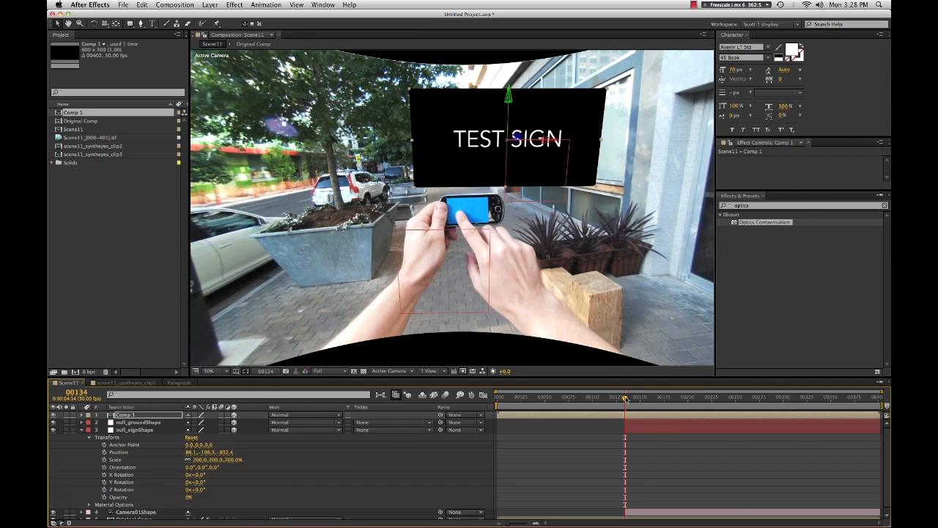
# - Scale down the Comp 1 sign layer at frame 167
pyautogui.moveTo(625, 398); pyautogui.dragTo(656, 420)
pyautogui.press('s')
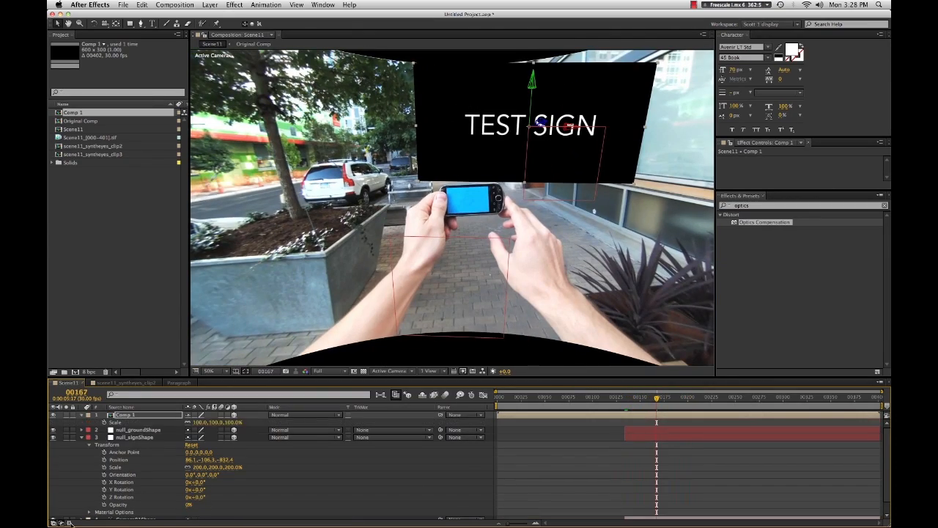
pyautogui.moveTo(200, 423); pyautogui.dragTo(174, 430)
# - Try shifting the Comp 1 layer's anchor point and undo the change
pyautogui.press('a')
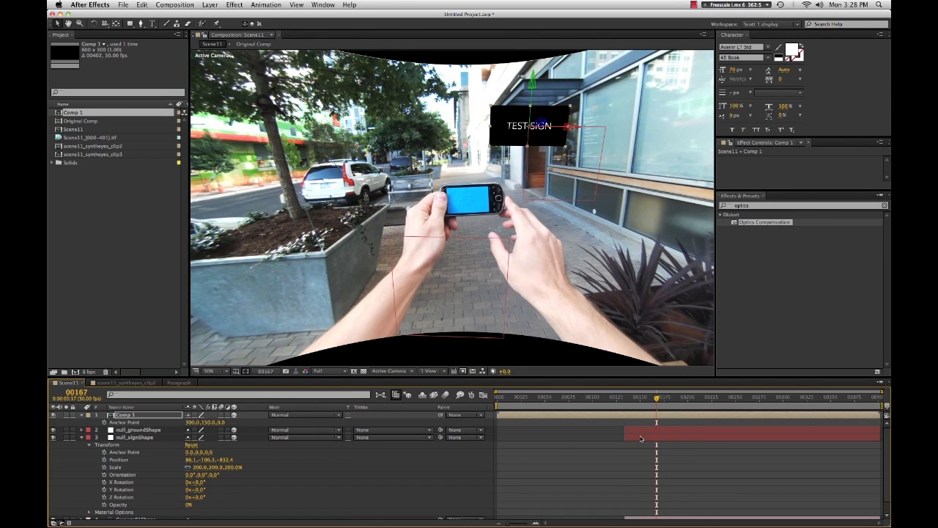
pyautogui.moveTo(192, 423); pyautogui.dragTo(212, 423)
pyautogui.press('super+z')
# - Try nudging the Comp 1 layer's position and undo the change
pyautogui.press('p')
pyautogui.moveTo(192, 423); pyautogui.dragTo(294, 423)
pyautogui.press('super+z')
pyautogui.moveTo(890, 433); pyautogui.dragTo(516, 487)
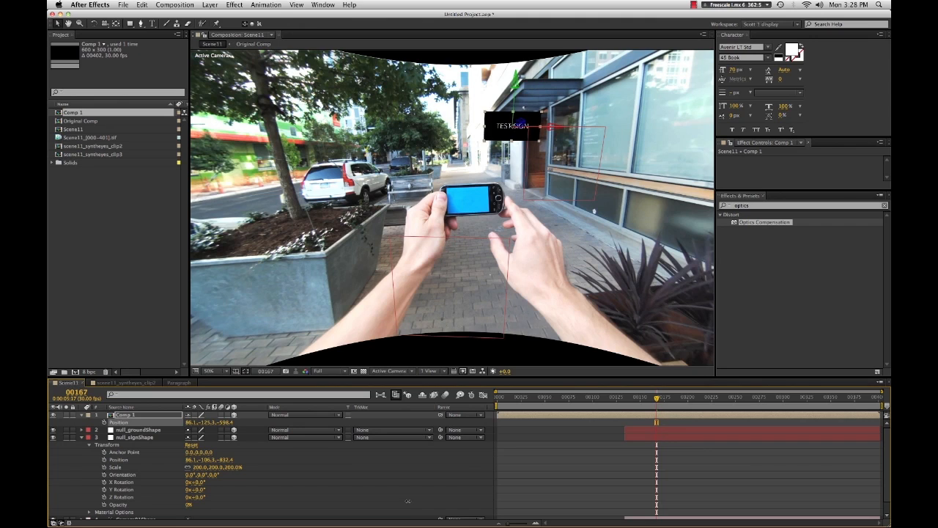
# - Duplicate the Comp 1 sign layer and move the copy higher up the storefront in the viewer
pyautogui.click(717, 504)
pyautogui.click(661, 418)
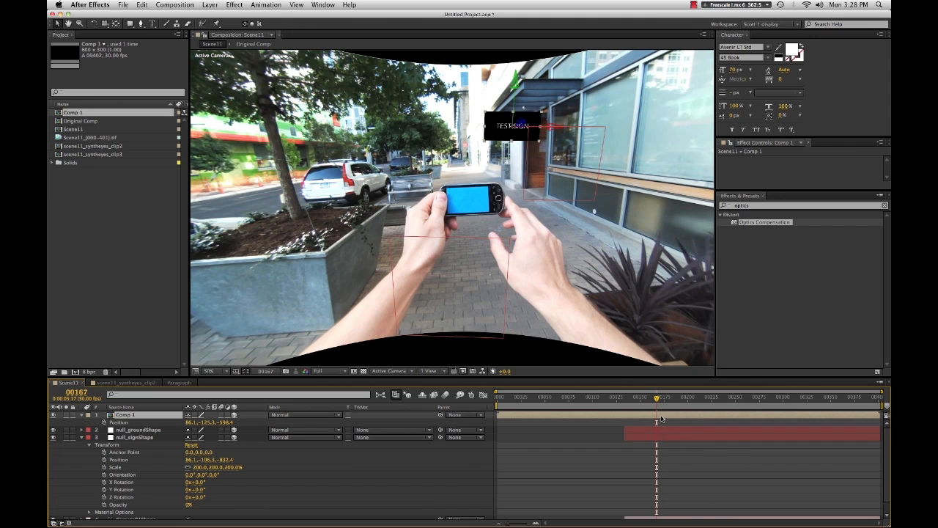
pyautogui.press('super+d')
pyautogui.press('p')
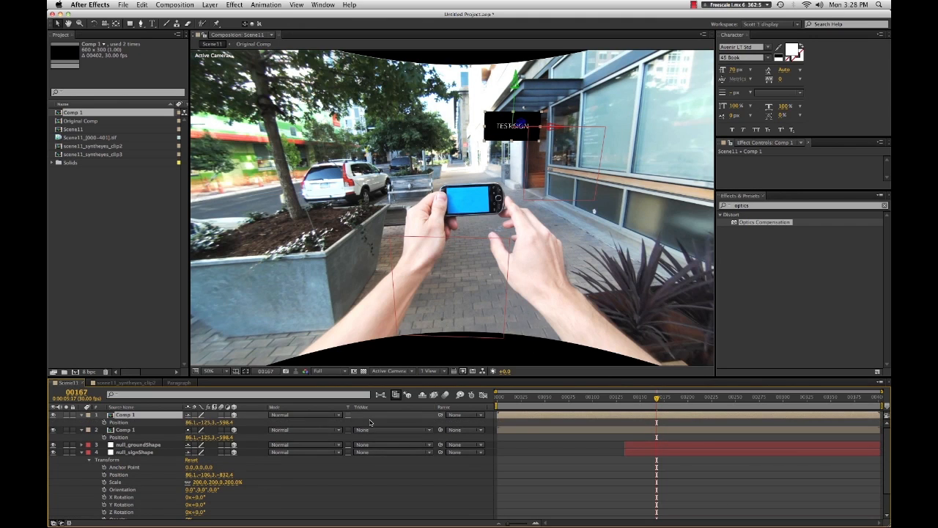
pyautogui.click(230, 423)
pyautogui.moveTo(513, 127); pyautogui.dragTo(481, 139)
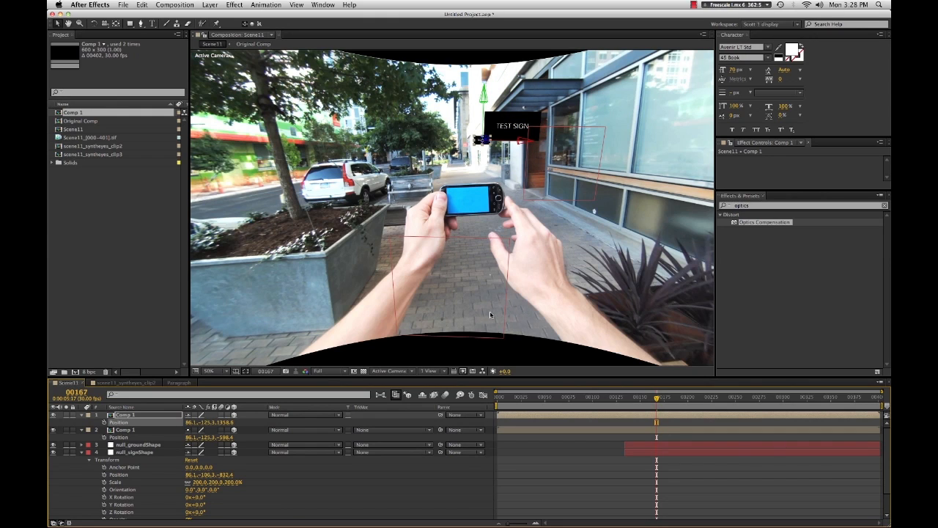
# - Duplicate the sign layer again and scrub the new copy's Position depth value to place it along the wall
pyautogui.press('super+d')
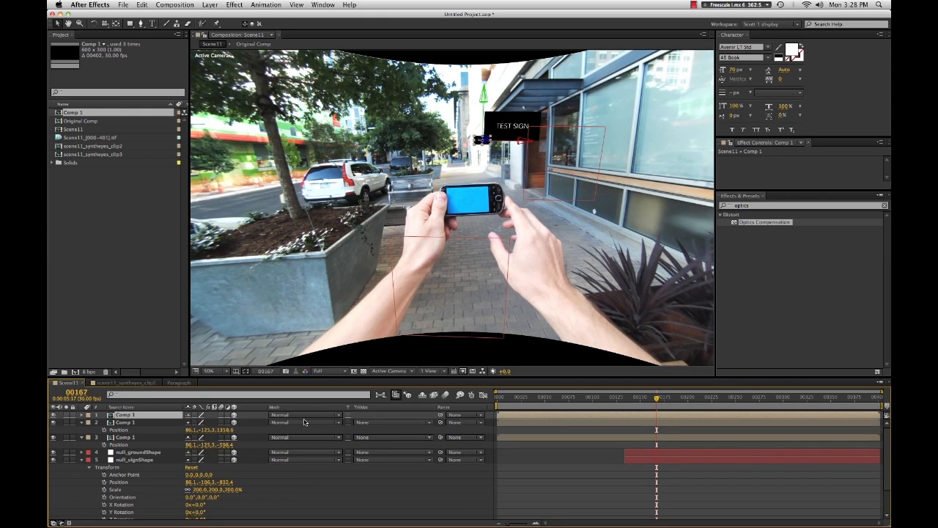
pyautogui.press('p')
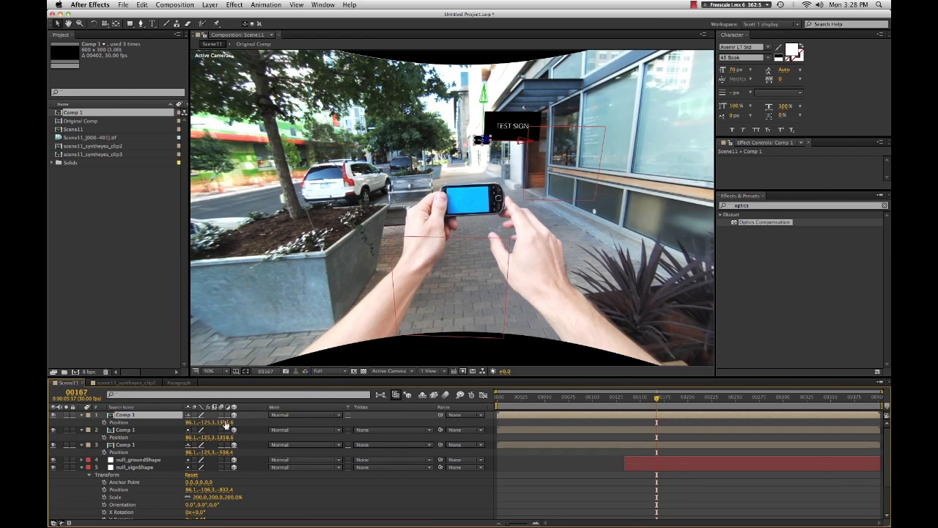
pyautogui.moveTo(226, 422); pyautogui.dragTo(217, 422)
pyautogui.moveTo(49, 428); pyautogui.dragTo(48, 428)
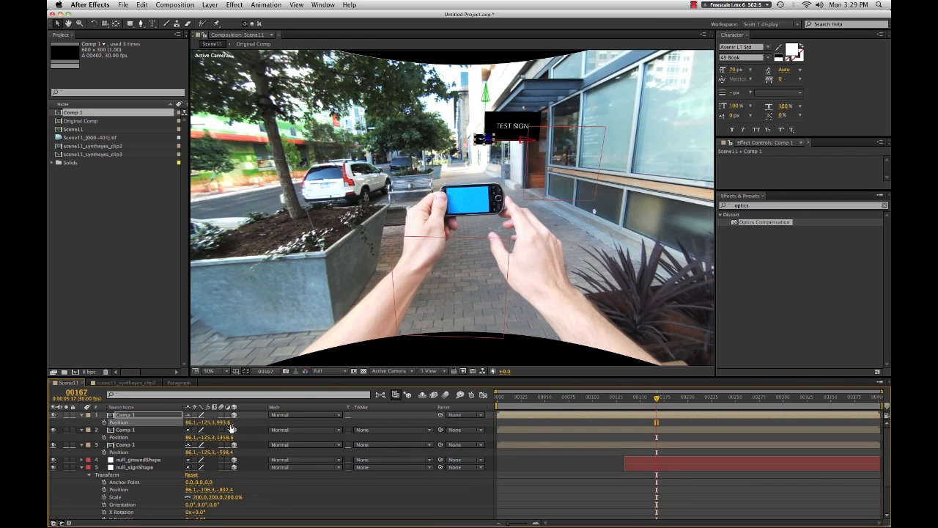
pyautogui.moveTo(228, 424); pyautogui.dragTo(94, 425)
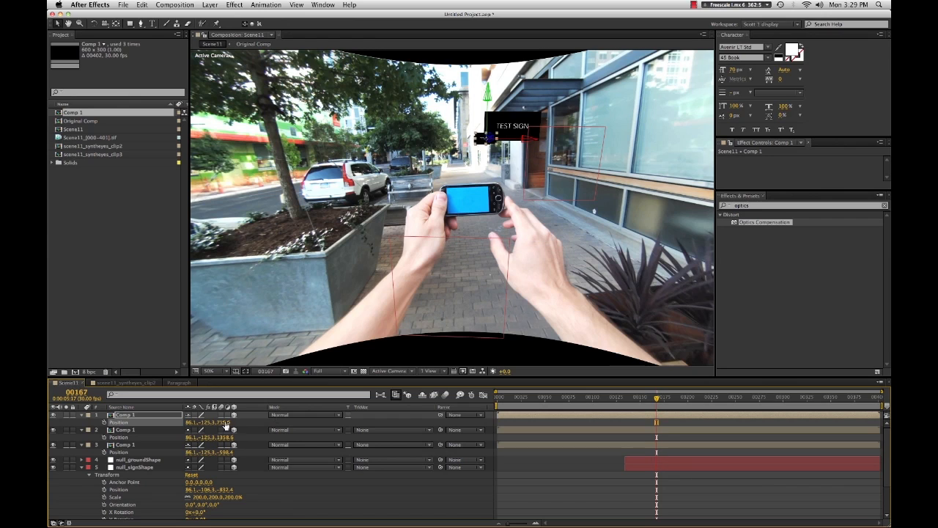
pyautogui.moveTo(229, 427); pyautogui.dragTo(76, 454)
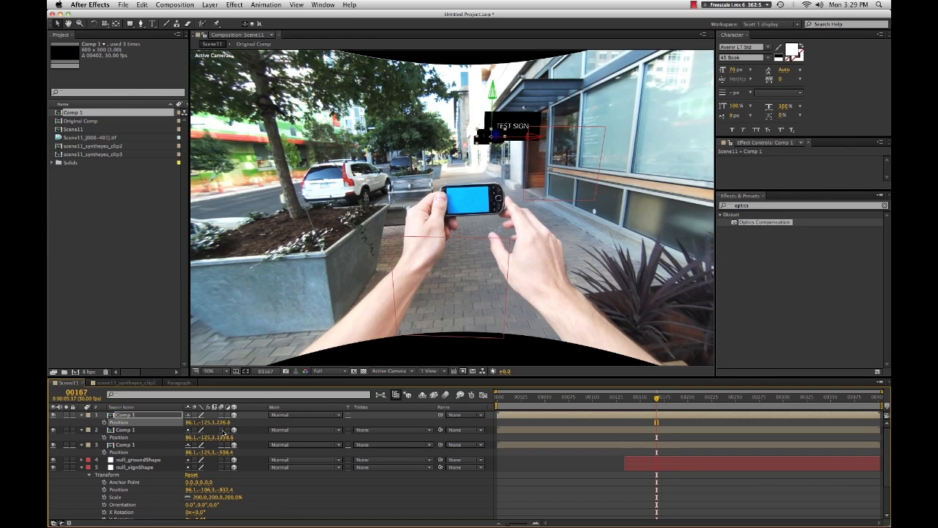
pyautogui.moveTo(221, 425); pyautogui.dragTo(51, 431)
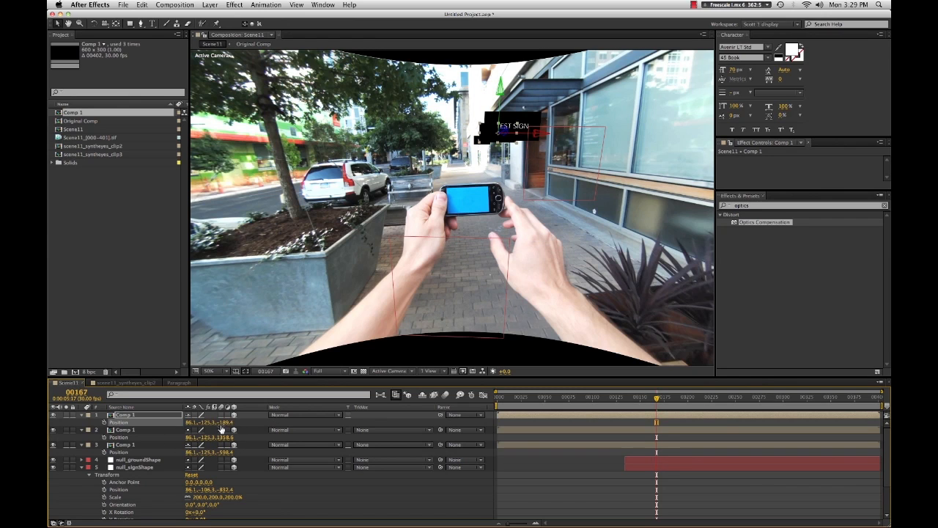
pyautogui.moveTo(221, 423); pyautogui.dragTo(52, 429)
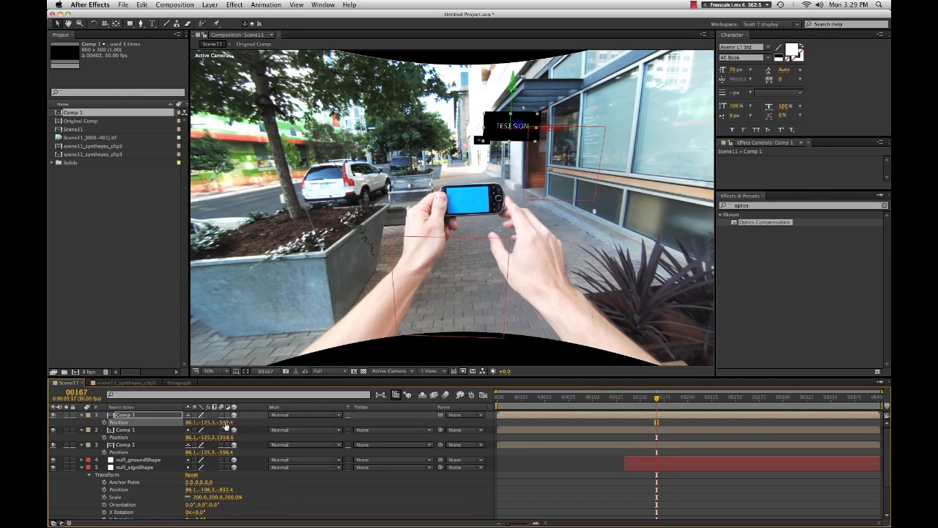
pyautogui.moveTo(223, 424); pyautogui.dragTo(50, 434)
pyautogui.moveTo(234, 421); pyautogui.dragTo(224, 423)
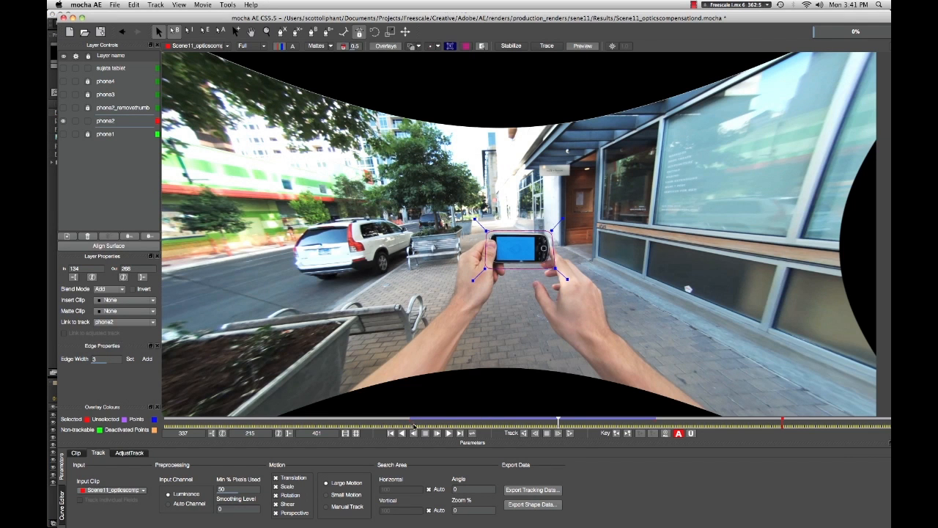
# - Switch to mocha AE and scrub through the phone track, zooming and panning in on the phone to inspect it
pyautogui.click(416, 422)
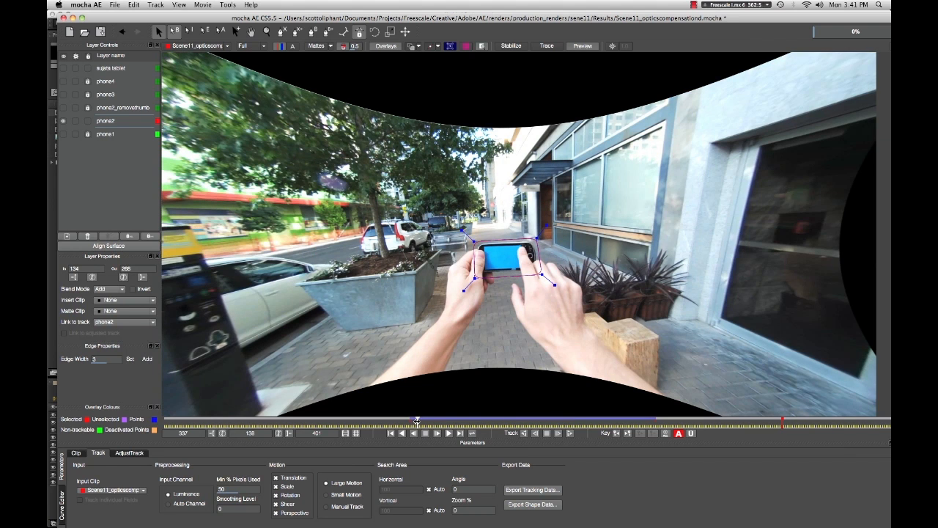
pyautogui.moveTo(416, 423); pyautogui.dragTo(415, 421)
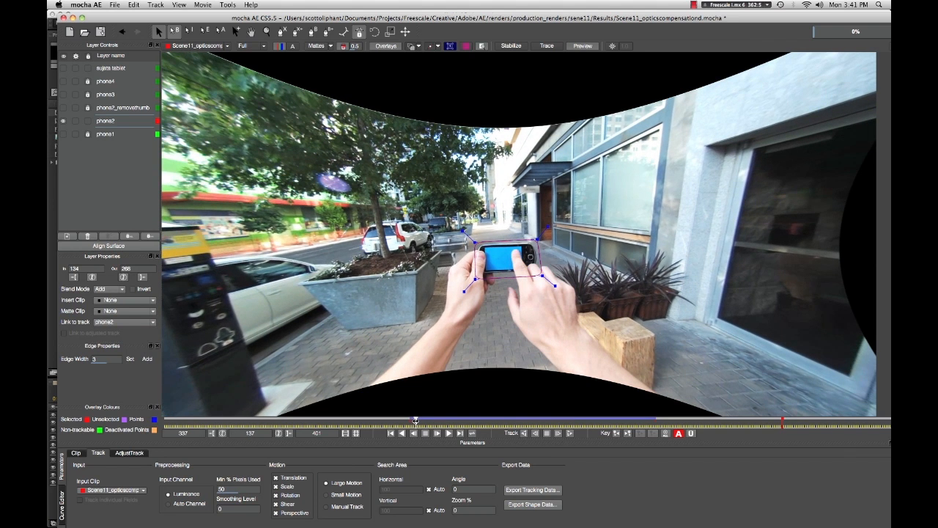
pyautogui.moveTo(416, 420); pyautogui.dragTo(457, 420)
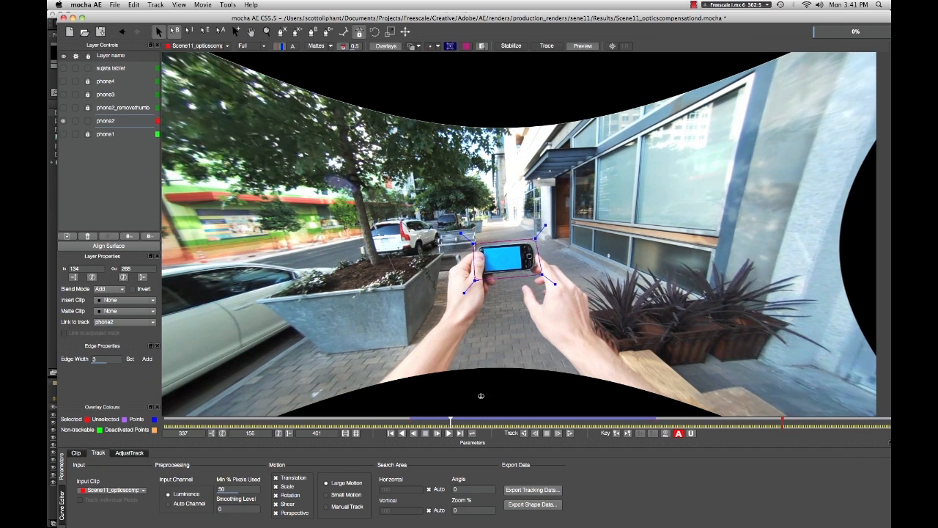
pyautogui.moveTo(497, 393); pyautogui.dragTo(500, 398)
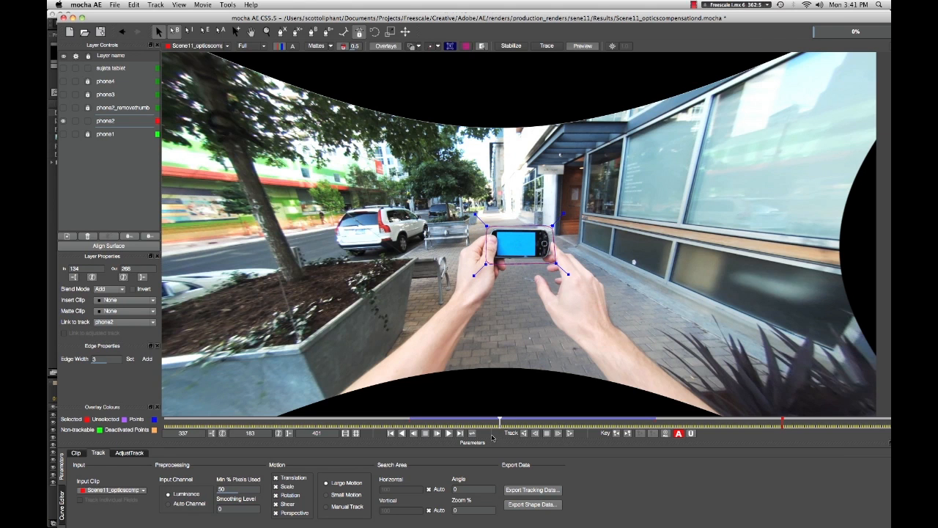
pyautogui.moveTo(500, 420)
pyautogui.mouseDown()
pyautogui.moveTo(416, 420)
pyautogui.moveTo(524, 421)
pyautogui.mouseUp()
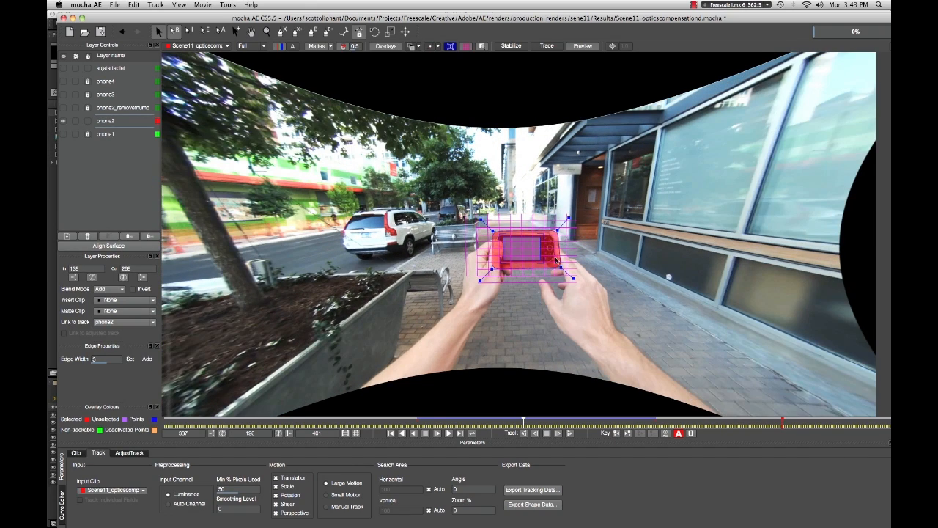
pyautogui.press('z')
pyautogui.moveTo(546, 271); pyautogui.dragTo(379, 3)
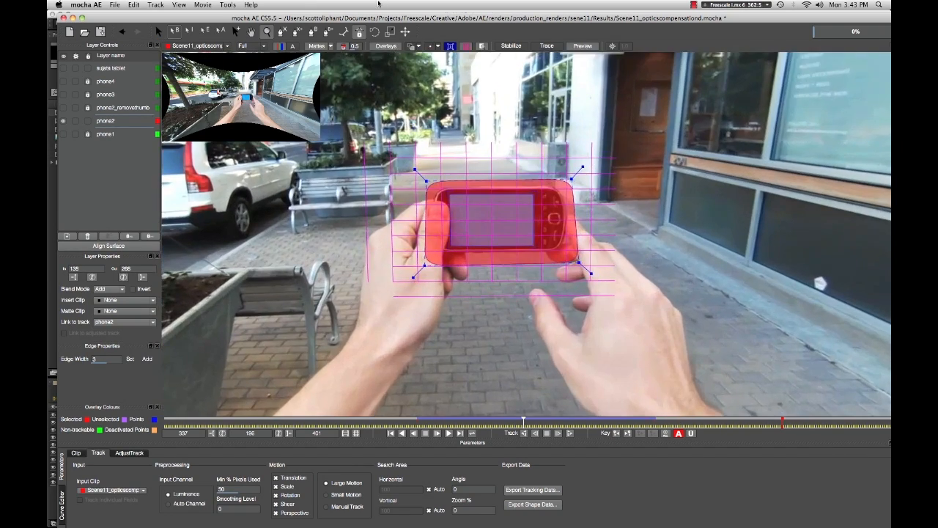
pyautogui.moveTo(474, 219); pyautogui.dragTo(423, 116)
pyautogui.press('s')
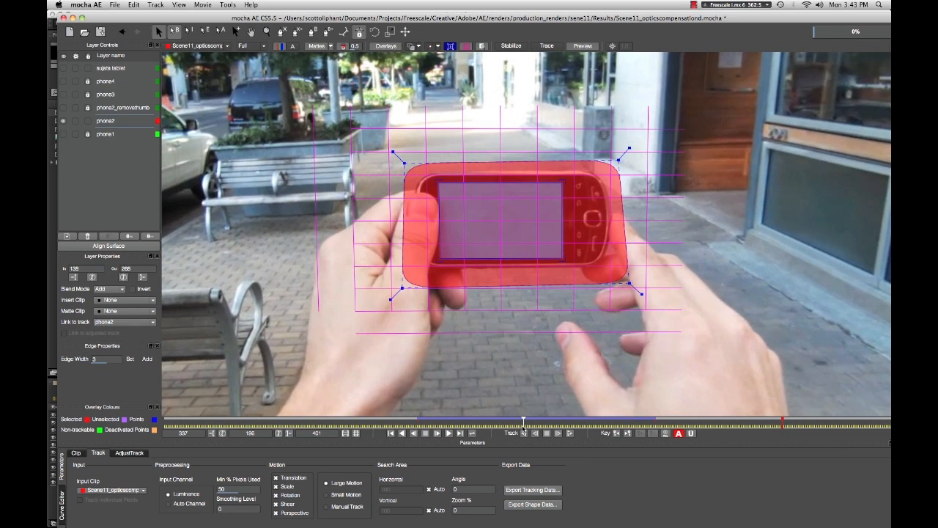
# - Export the phone layer's tracking data as an After Effects Corner Pin and save it
pyautogui.moveTo(523, 422); pyautogui.dragTo(563, 422)
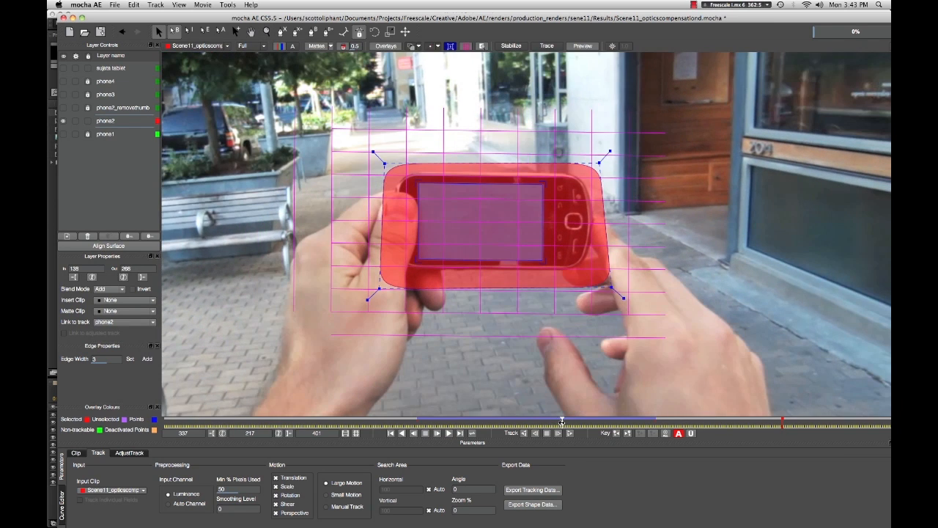
pyautogui.click(532, 489)
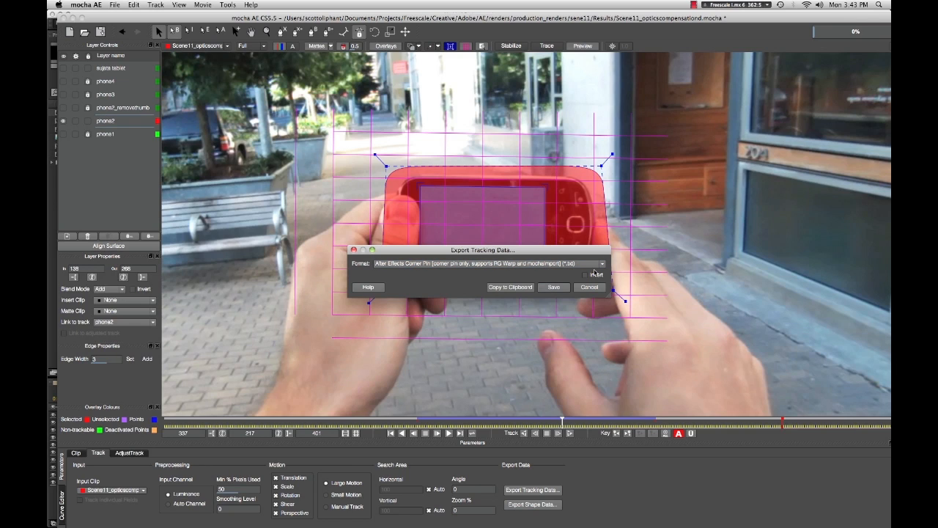
pyautogui.click(554, 288)
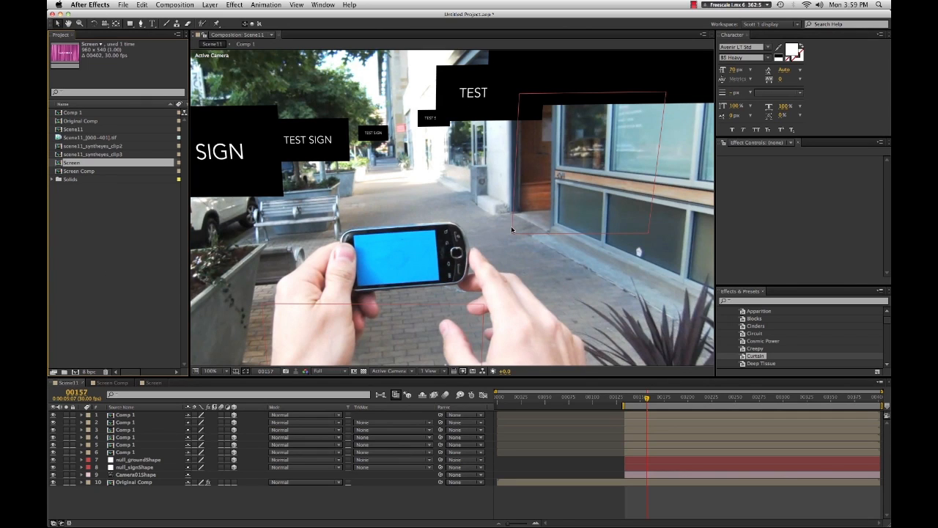
# - Add the Screen composition as a new top layer in the Scene11 composition
pyautogui.click(637, 400)
pyautogui.moveTo(637, 400); pyautogui.dragTo(644, 400)
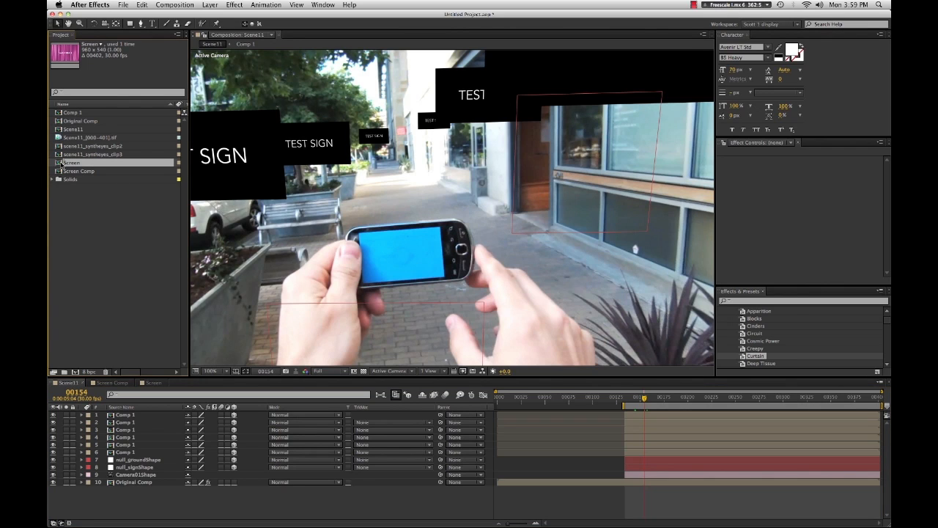
pyautogui.moveTo(61, 165); pyautogui.dragTo(122, 415)
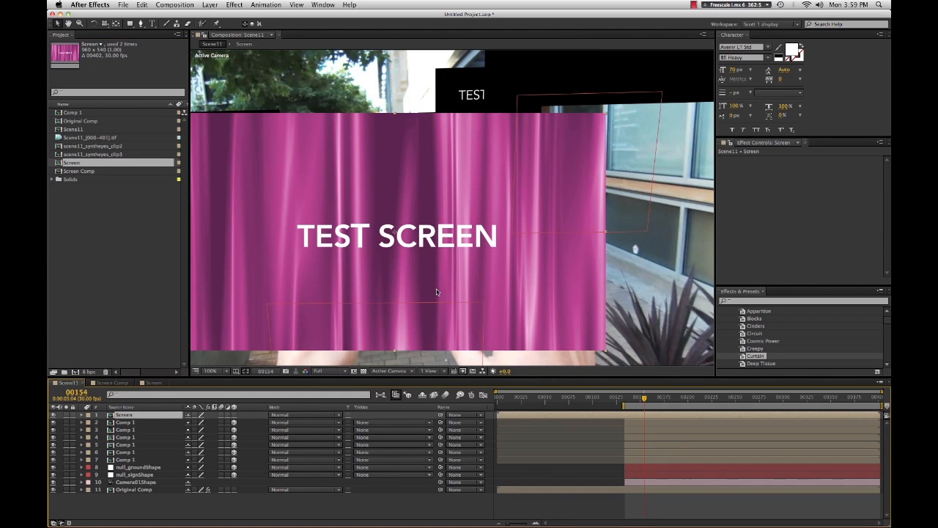
pyautogui.scroll(-2, 437, 292)
pyautogui.scroll(-1, 437, 290)
pyautogui.scroll(1, 436, 288)
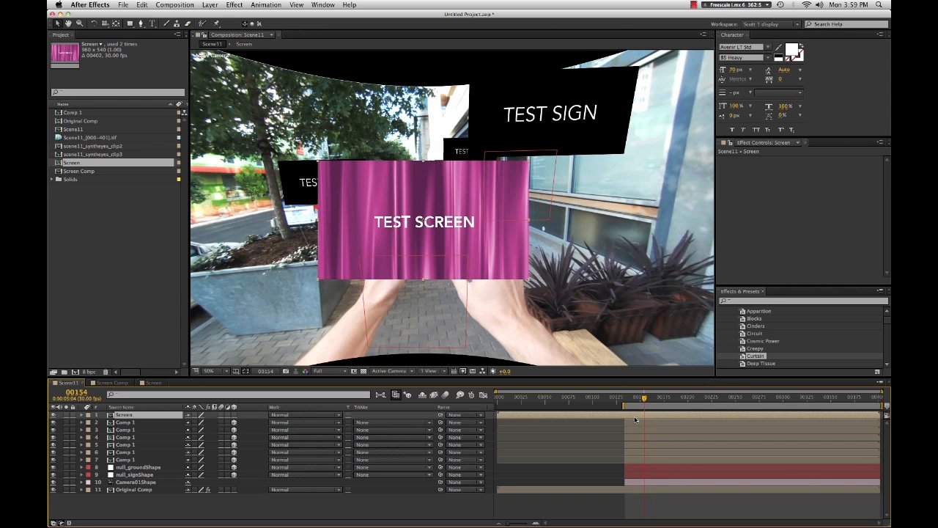
pyautogui.moveTo(644, 399); pyautogui.dragTo(641, 401)
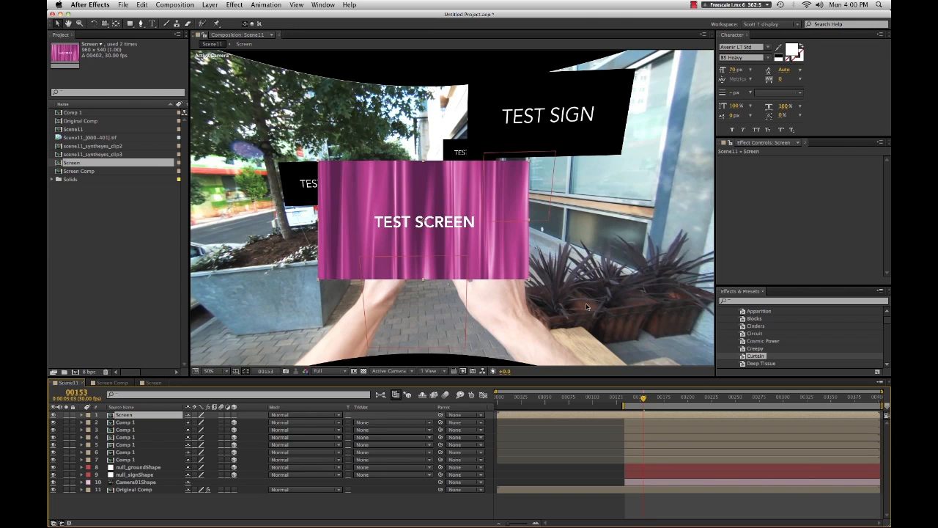
# - Pre-compose the Screen layer, moving all attributes, into a new composition named Screen Pre-Comp
pyautogui.press('super+shift+c')
pyautogui.moveTo(136, 55); pyautogui.dragTo(378, 15)
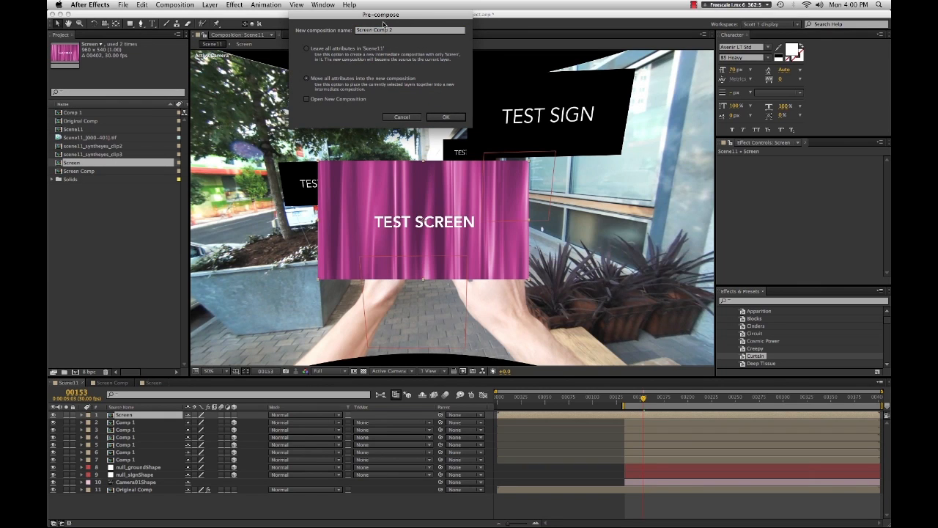
pyautogui.click(407, 32)
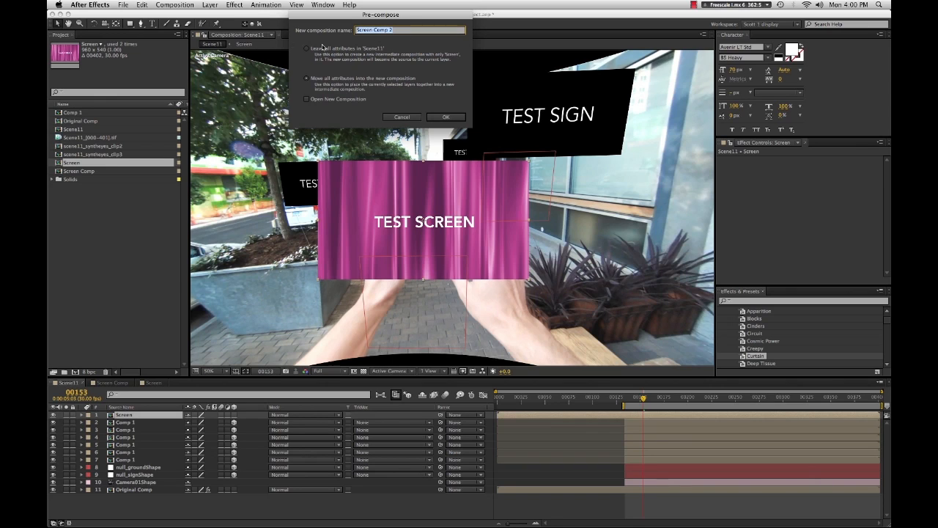
pyautogui.write('Screen Pre-Com')
pyautogui.press('Return')
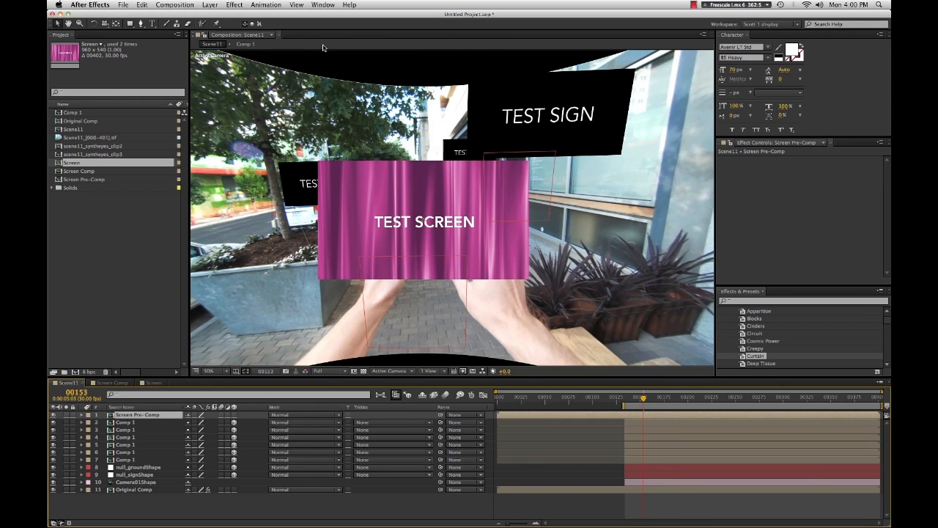
# - Open Screen Pre-Comp and fit the Screen layer to the composition frame
pyautogui.press(',')
pyautogui.press(',')
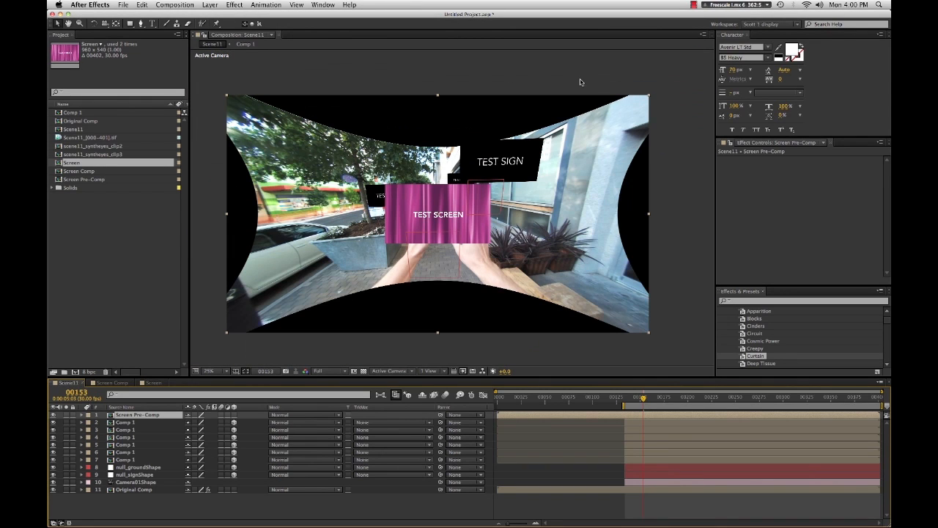
pyautogui.press('.')
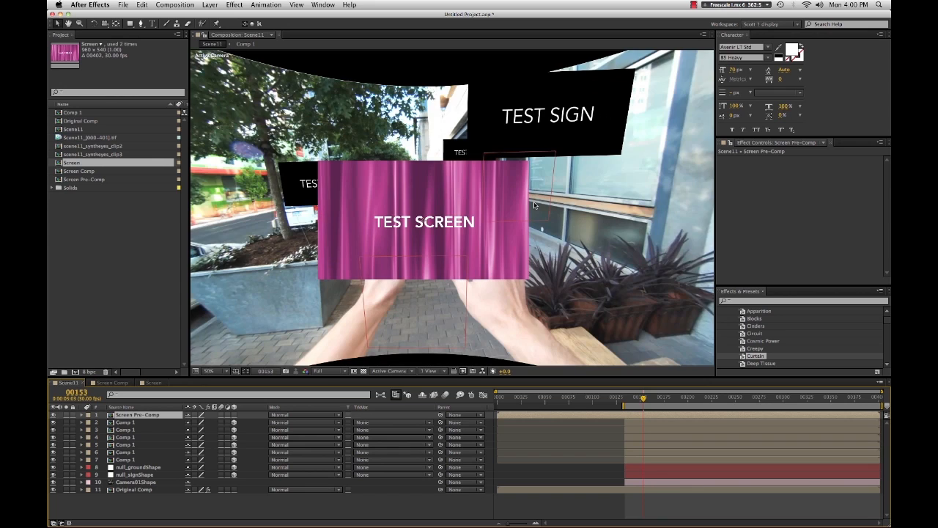
pyautogui.doubleClick(629, 418)
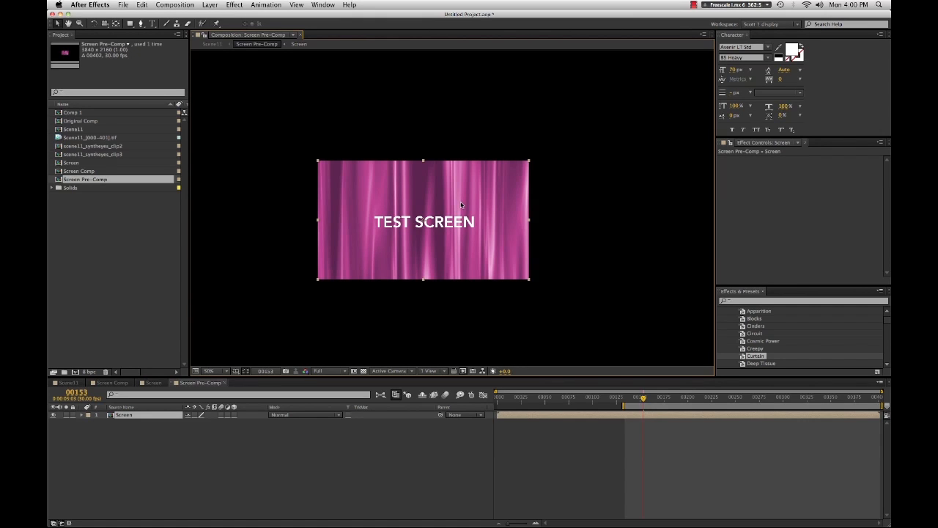
pyautogui.press('super+alt+f')
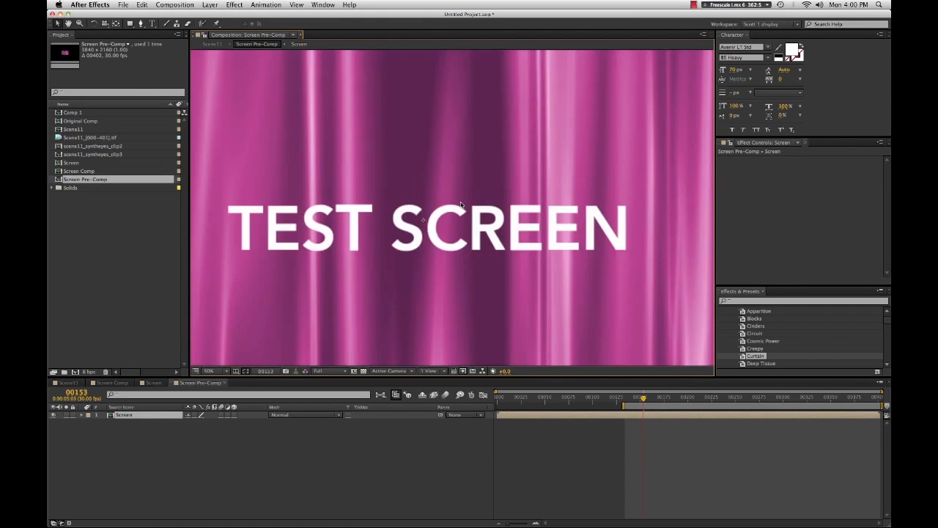
pyautogui.press(',')
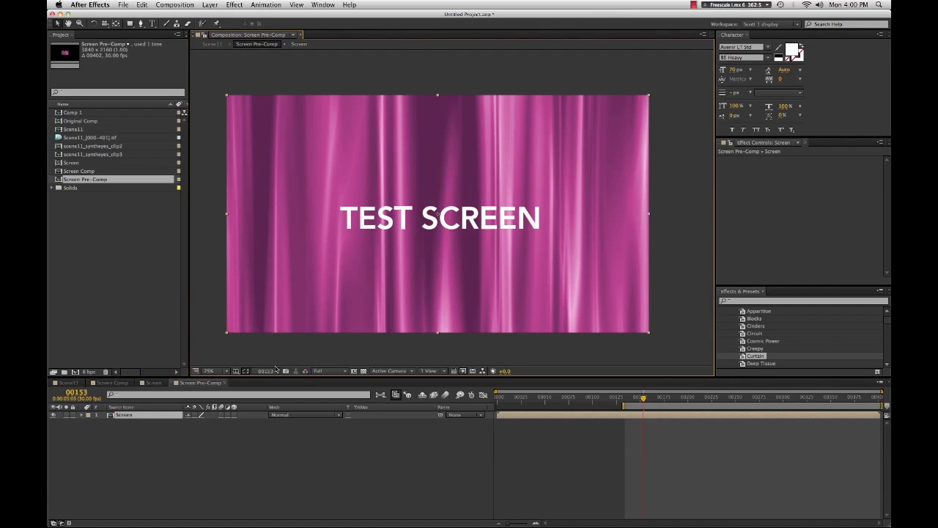
# - Close the Screen Pre-Comp and Screen Comp tabs to return to the Scene11 composition
pyautogui.click(203, 384)
pyautogui.press('super+w')
pyautogui.press('super+w')
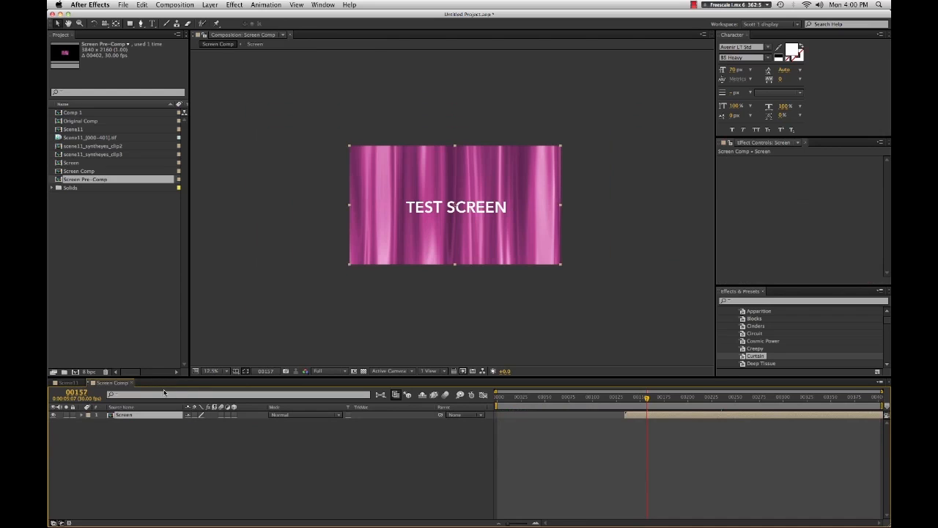
pyautogui.press('super+w')
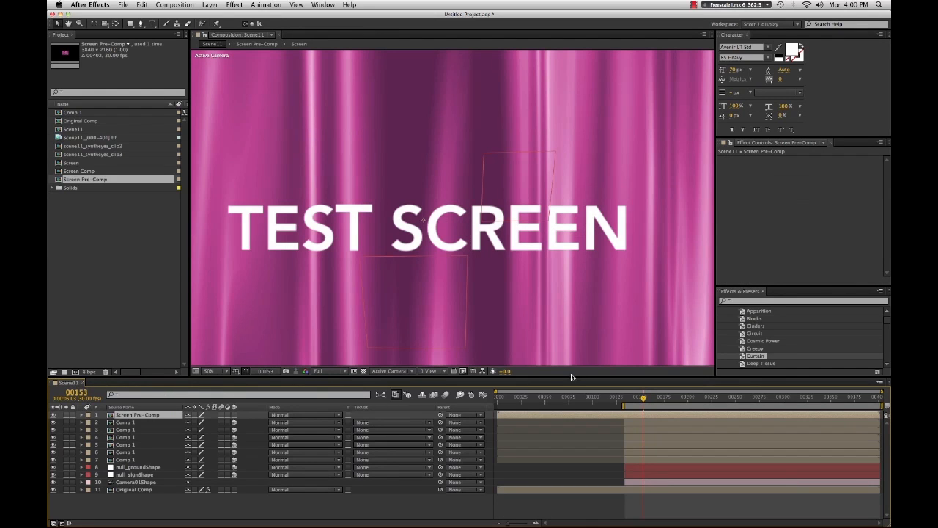
# - Apply the RG Corner Pin effect to the Screen Pre-Comp layer
pyautogui.press(',')
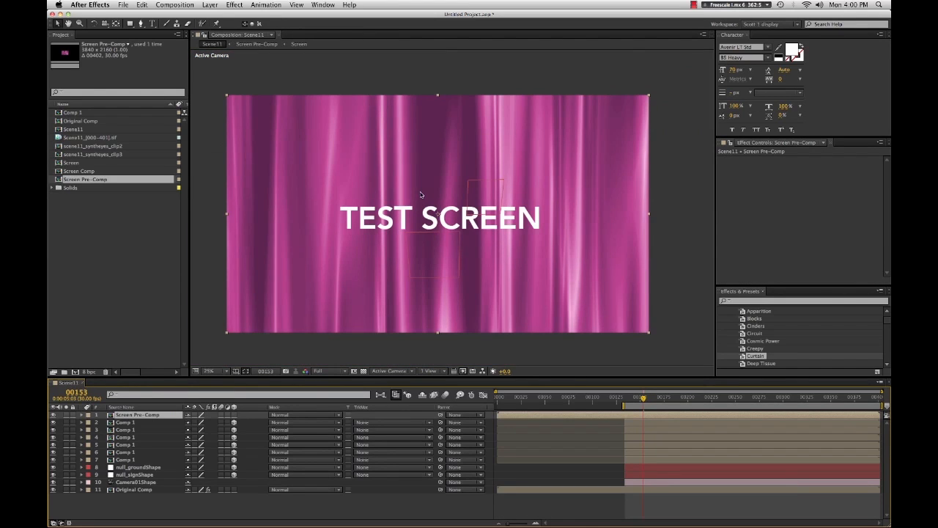
pyautogui.click(52, 416)
pyautogui.click(52, 416)
pyautogui.click(52, 415)
pyautogui.click(52, 416)
pyautogui.rightClick(485, 266)
pyautogui.click(463, 245)
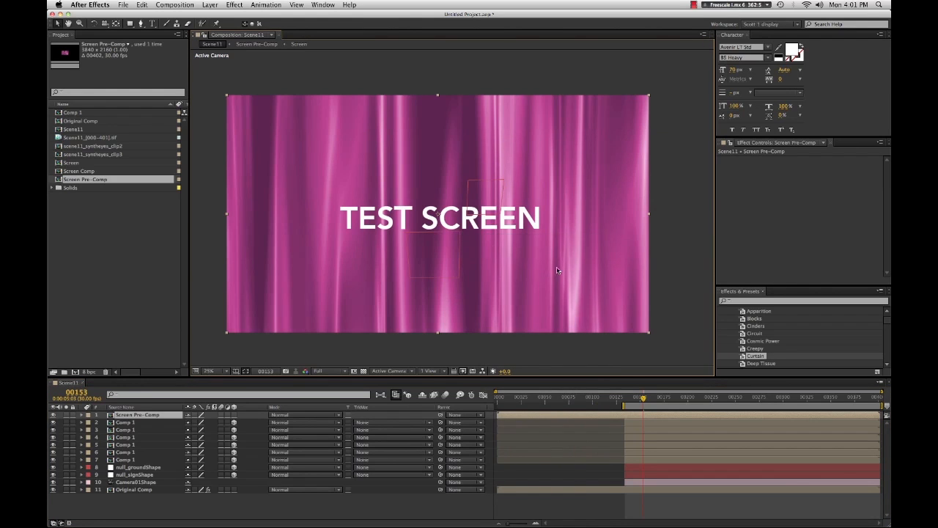
pyautogui.rightClick(511, 271)
pyautogui.moveTo(570, 338)
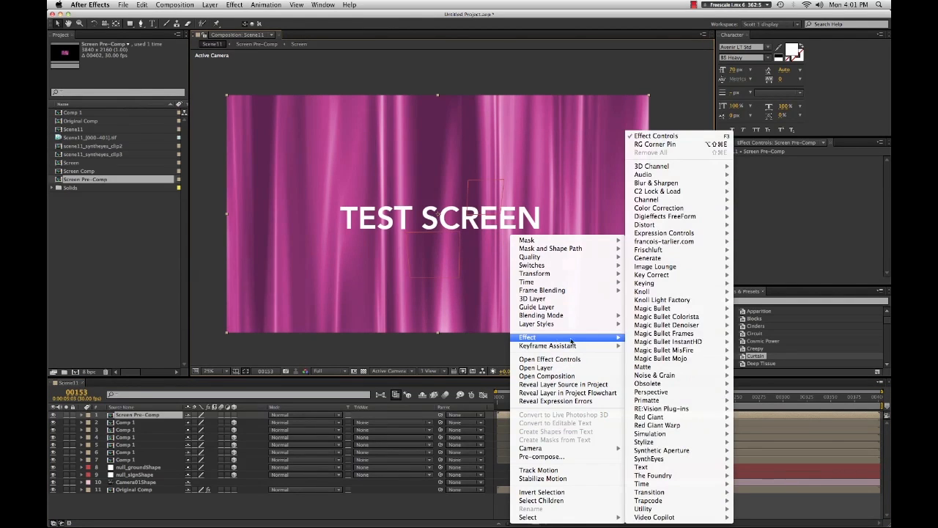
pyautogui.moveTo(684, 431)
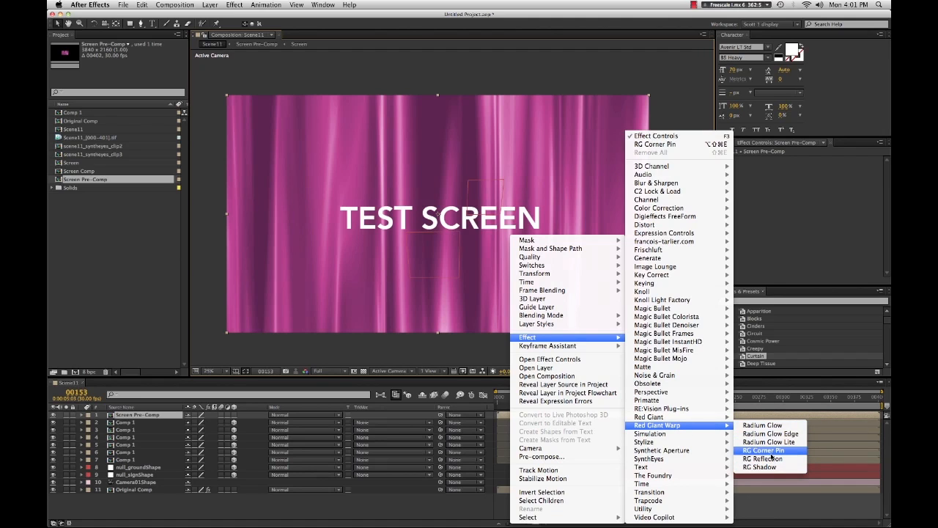
pyautogui.click(766, 450)
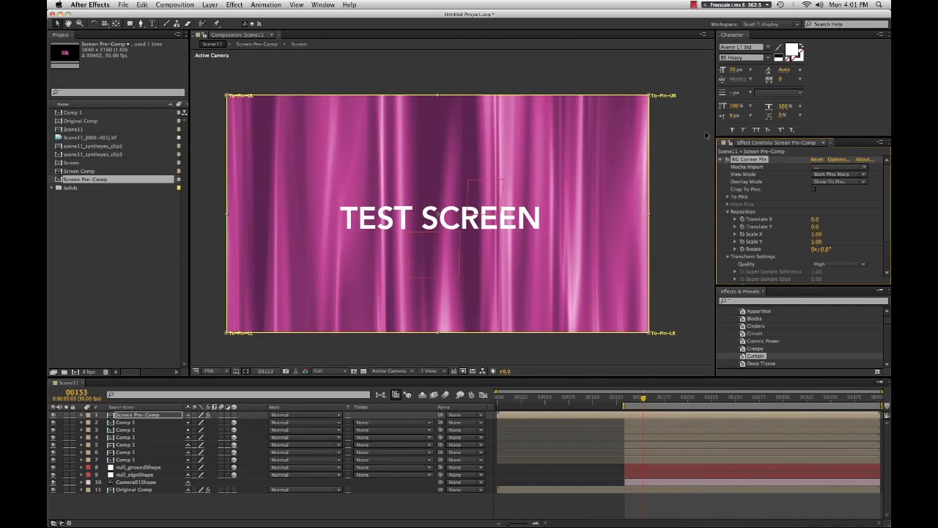
pyautogui.click(833, 167)
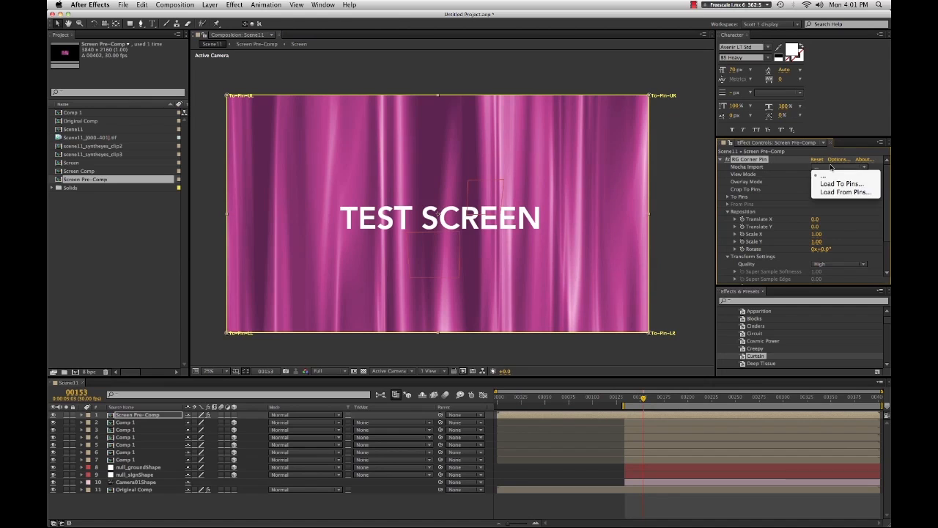
pyautogui.click(829, 184)
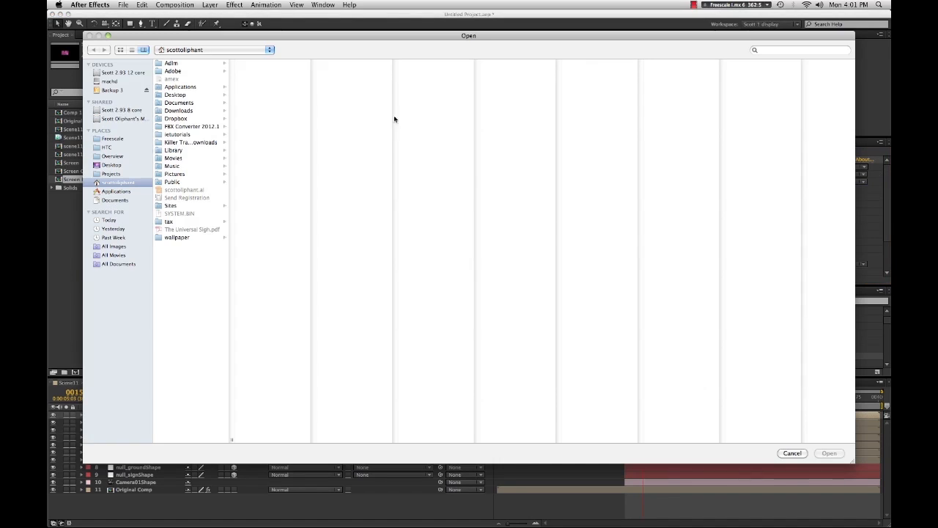
pyautogui.click(792, 453)
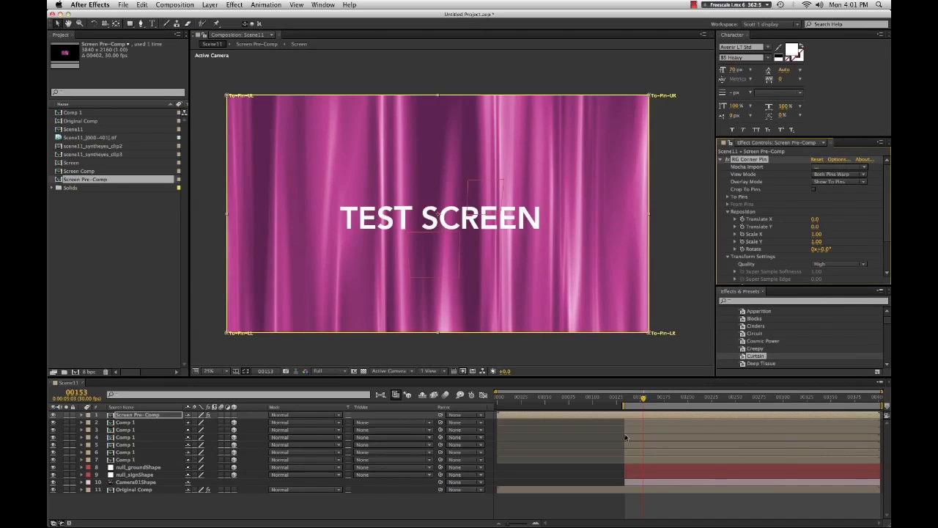
# - At frame 134, load the mocha track file scene11_phone2.txt from the tracks folder into the corner pins
pyautogui.moveTo(633, 402); pyautogui.dragTo(626, 403)
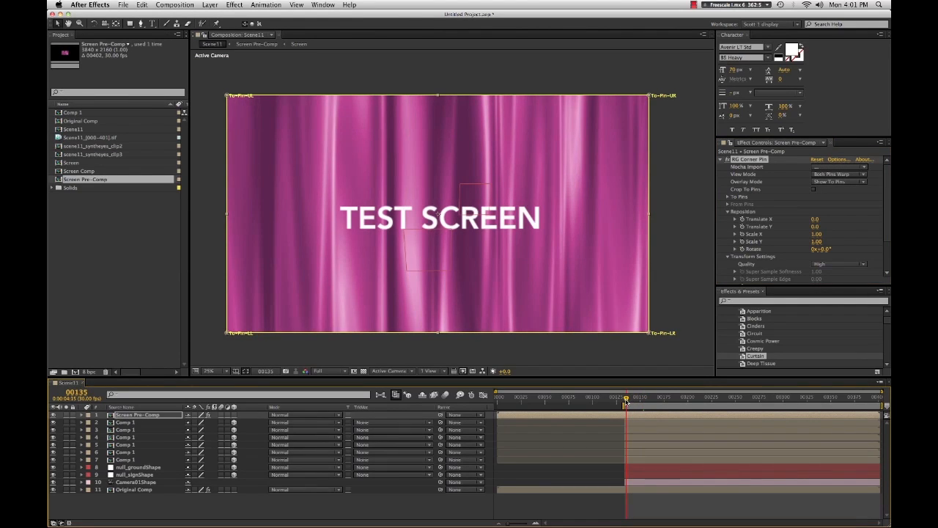
pyautogui.press('pageup')
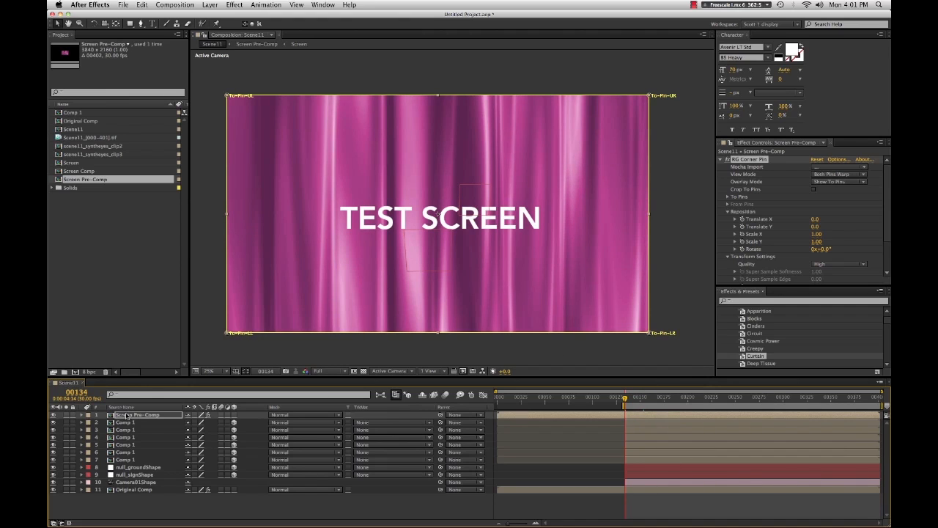
pyautogui.click(523, 287)
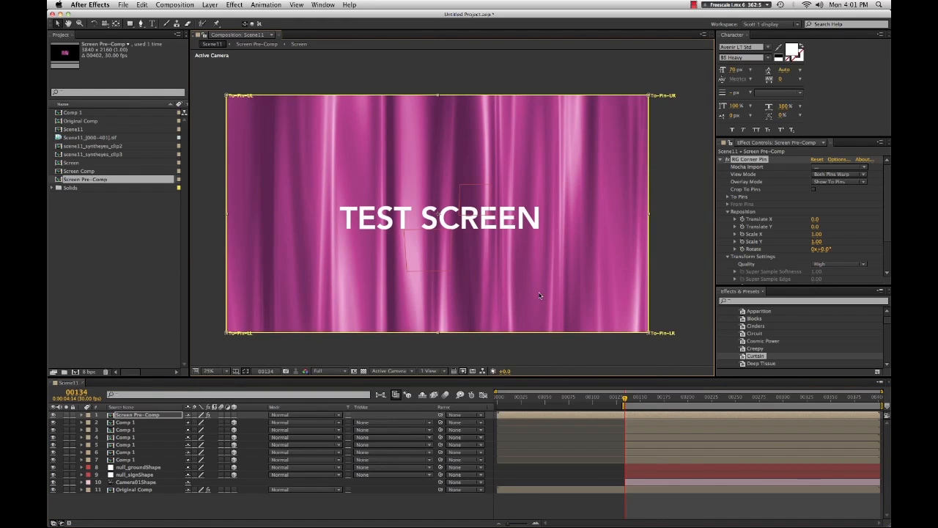
pyautogui.click(858, 175)
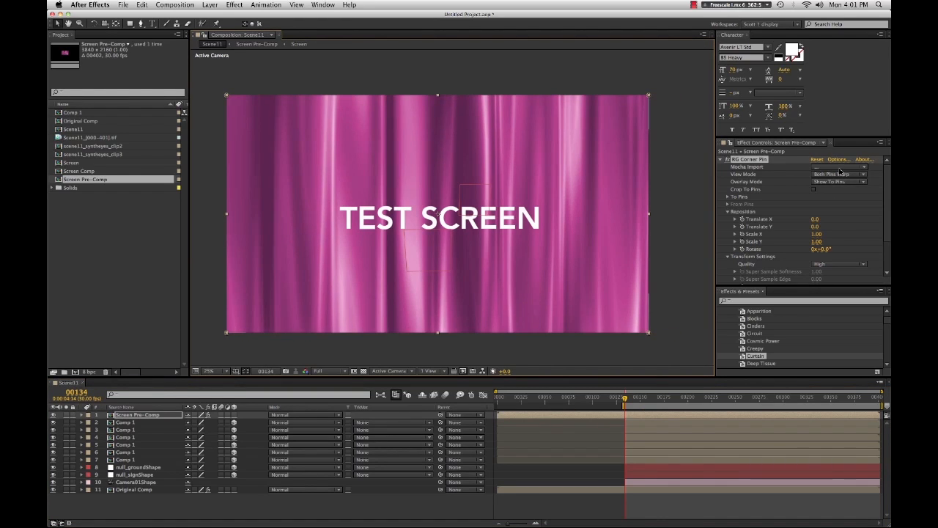
pyautogui.click(840, 168)
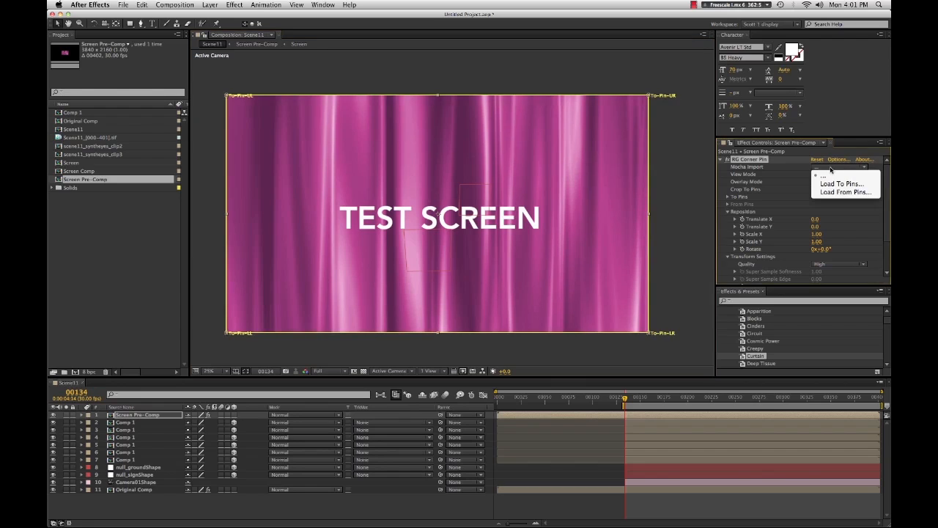
pyautogui.click(839, 184)
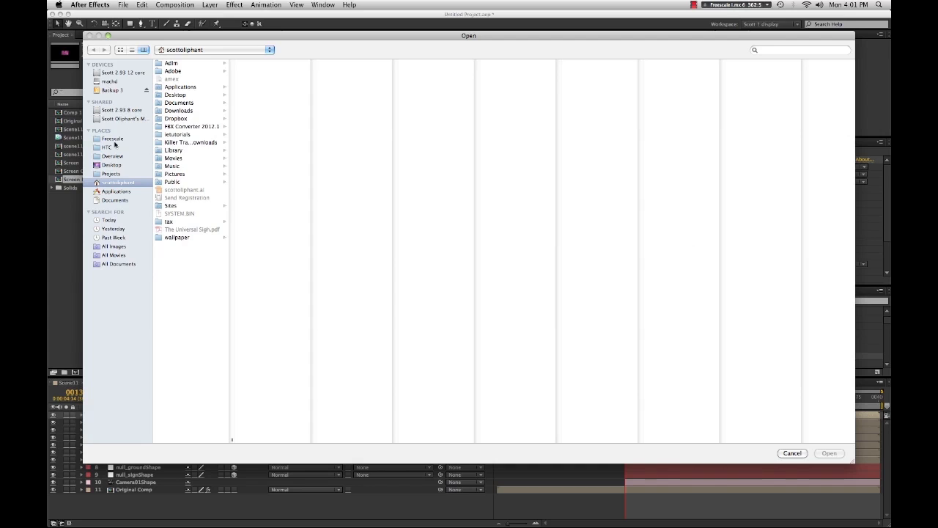
pyautogui.click(113, 140)
pyautogui.click(175, 82)
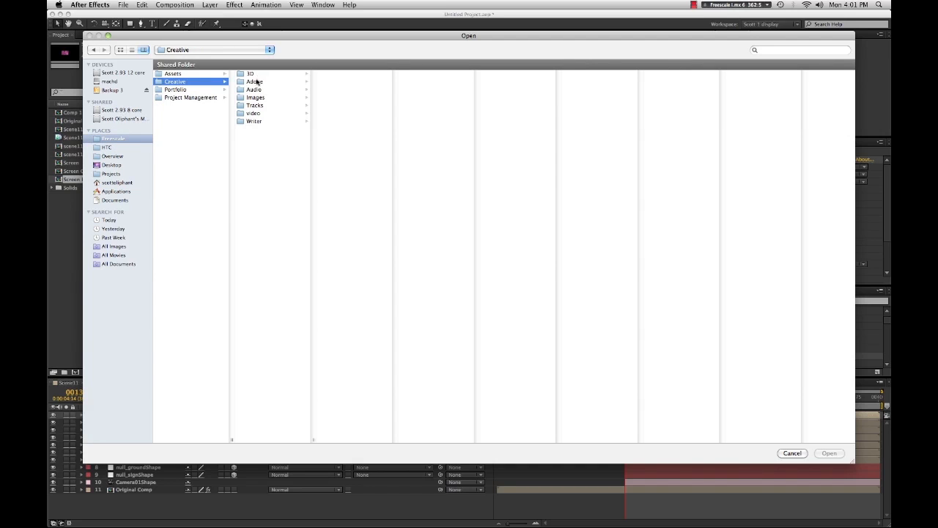
pyautogui.click(256, 80)
pyautogui.click(339, 77)
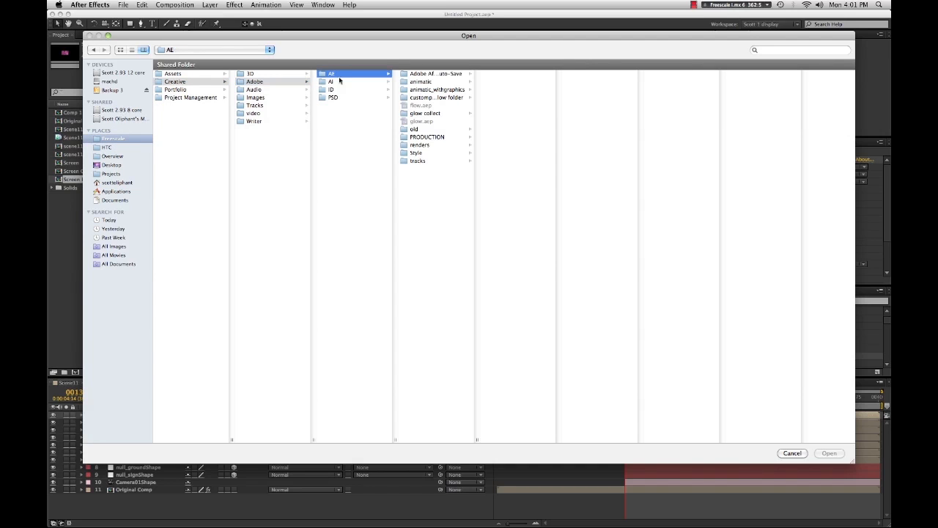
pyautogui.click(421, 162)
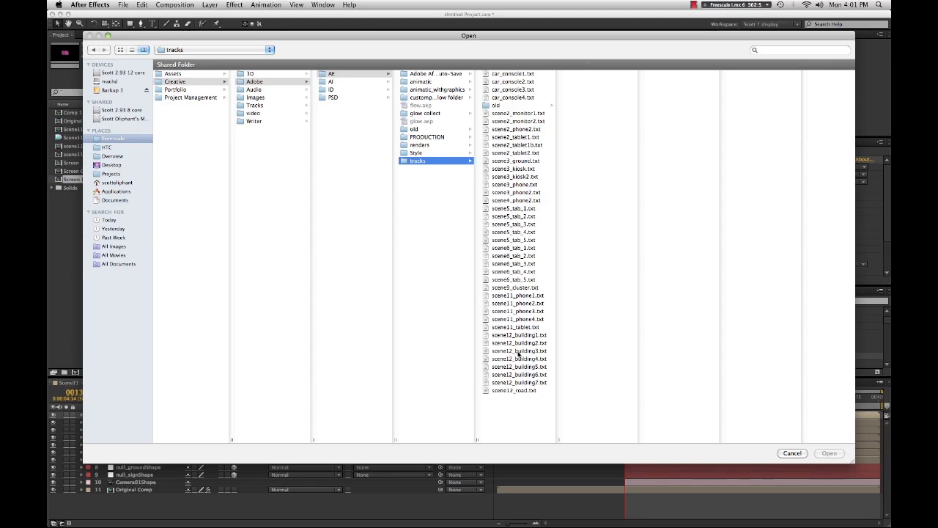
pyautogui.click(510, 304)
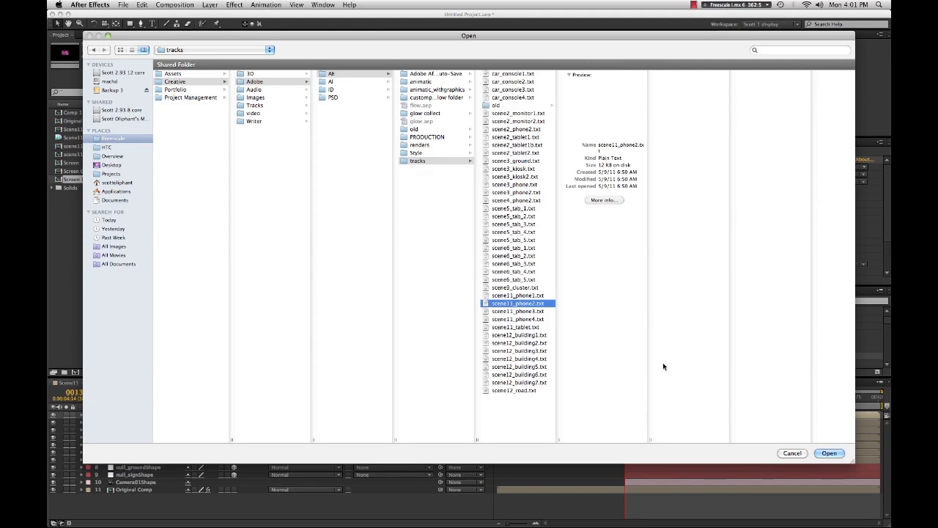
pyautogui.click(829, 453)
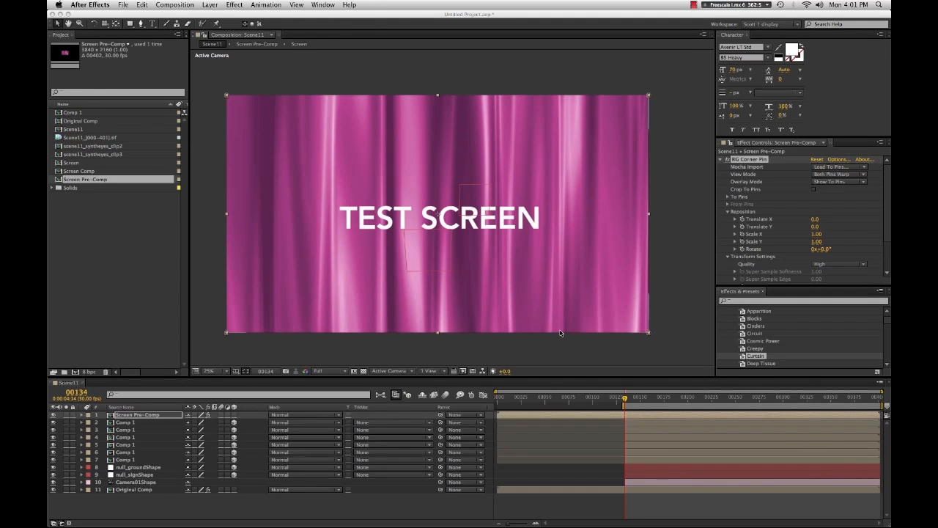
# - Zoom in on the phone and scrub the timeline to inspect how the pinned screen follows it
pyautogui.scroll(2, 454, 243)
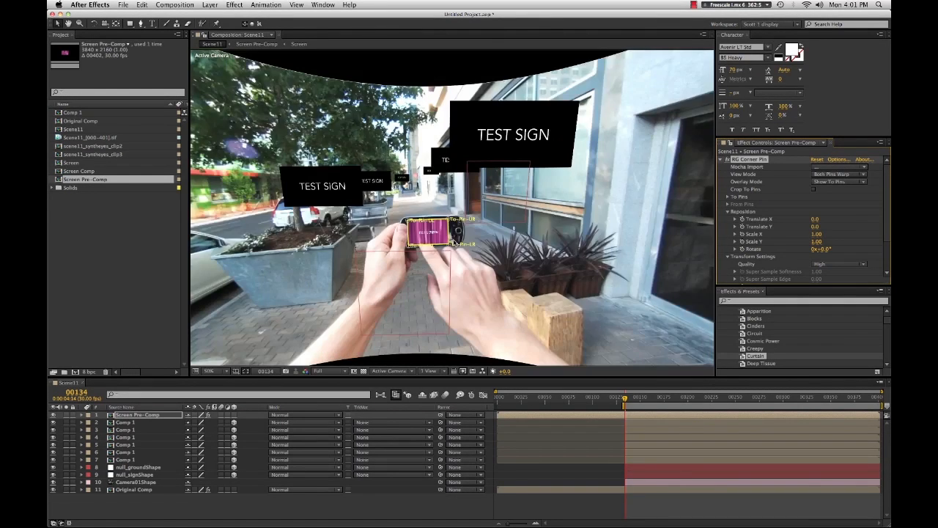
pyautogui.scroll(2, 454, 242)
pyautogui.click(548, 442)
pyautogui.press('space')
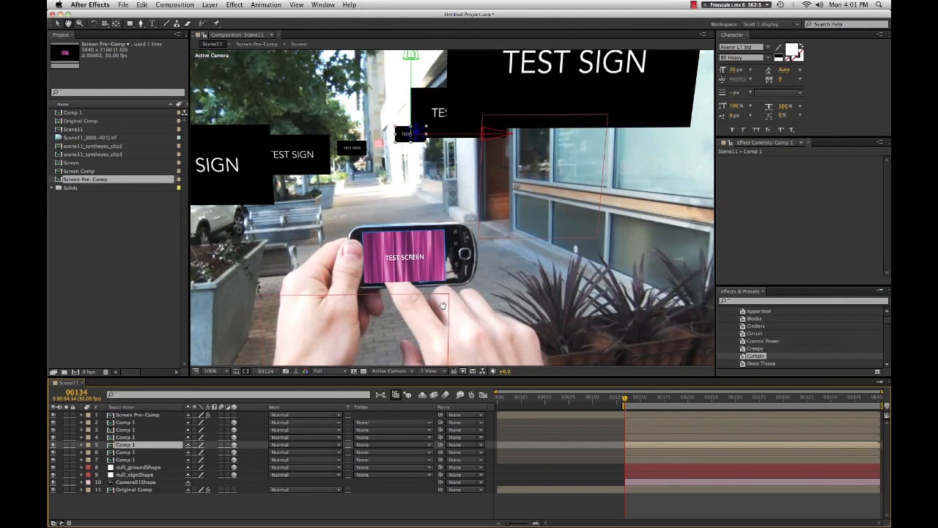
pyautogui.moveTo(442, 305); pyautogui.dragTo(470, 259)
pyautogui.moveTo(637, 398); pyautogui.dragTo(630, 424)
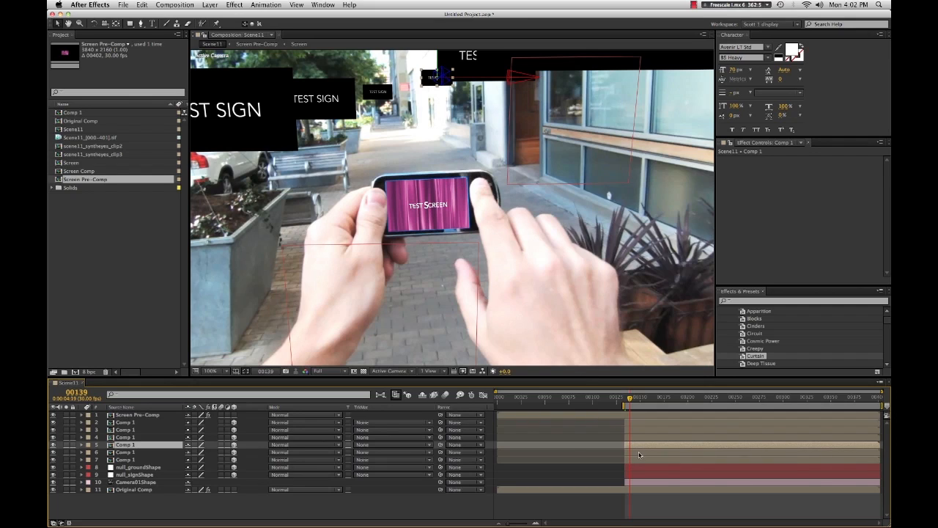
# - Solo the Original Comp layer to view the phone's blue screen
pyautogui.click(136, 415)
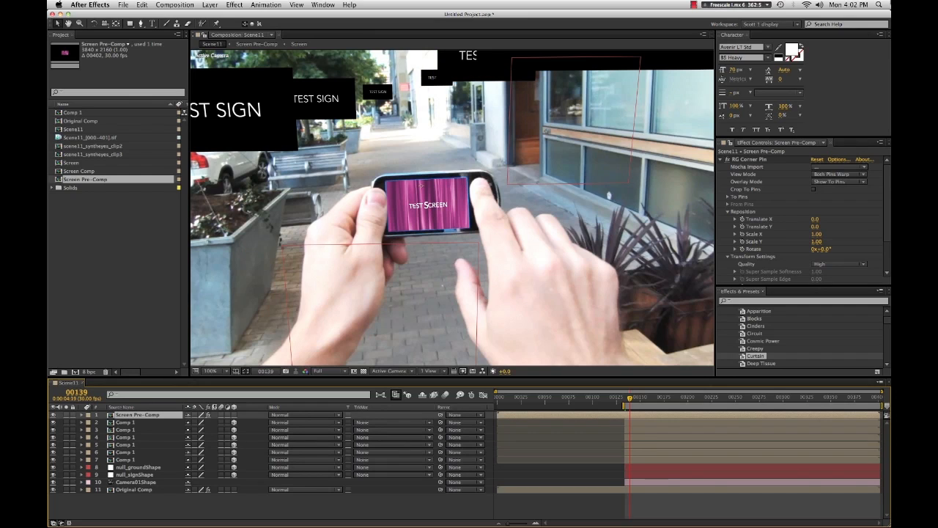
pyautogui.click(818, 234)
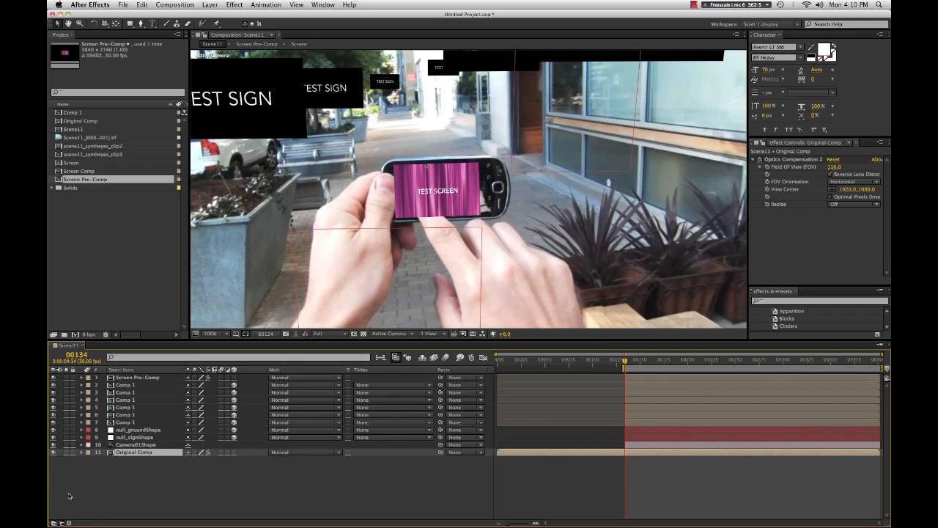
pyautogui.click(124, 458)
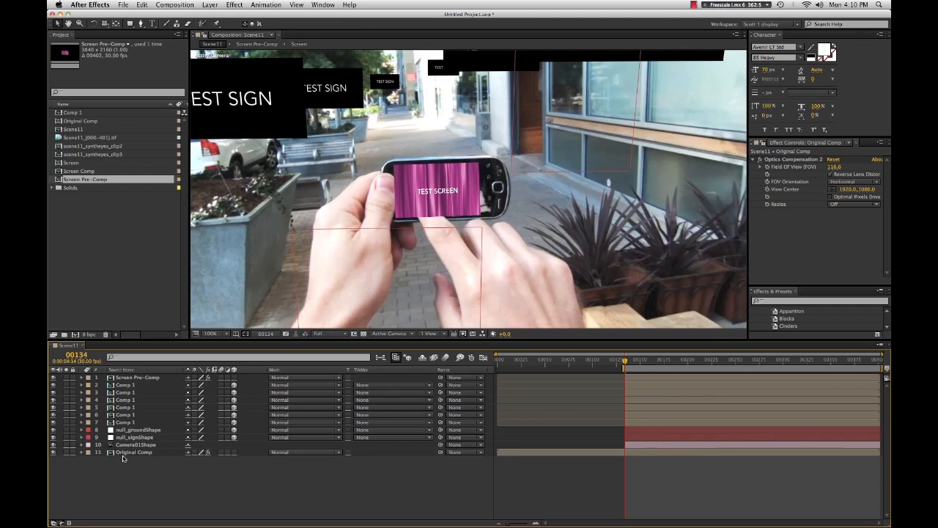
pyautogui.click(124, 454)
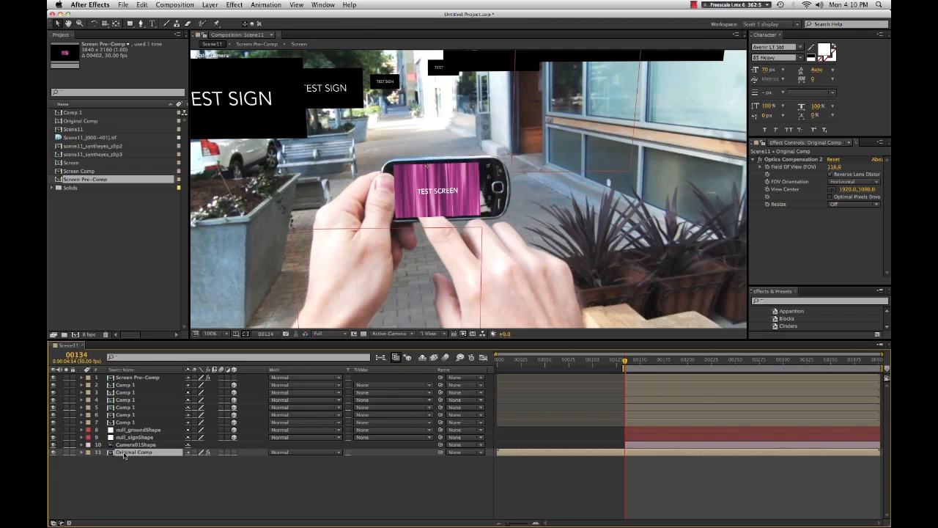
pyautogui.click(66, 453)
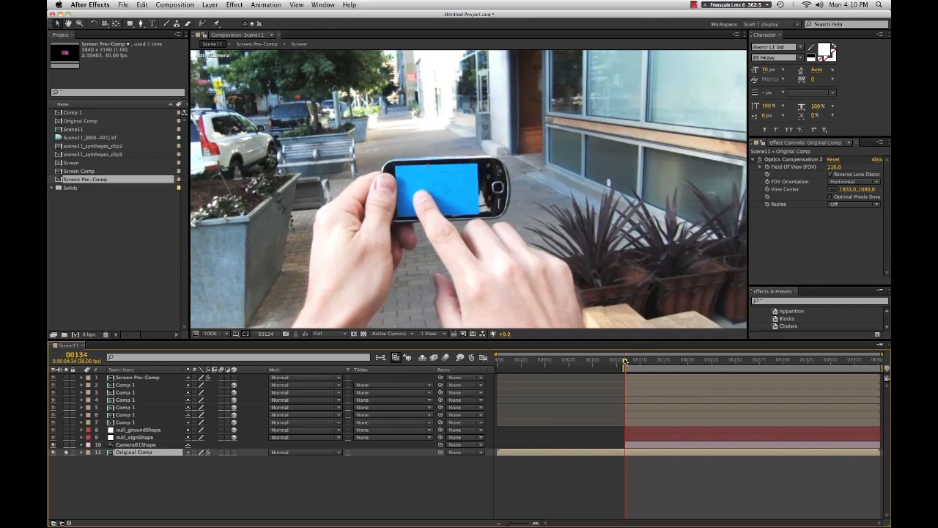
pyautogui.moveTo(624, 360)
pyautogui.mouseDown()
pyautogui.moveTo(642, 363)
pyautogui.moveTo(626, 369)
pyautogui.mouseUp()
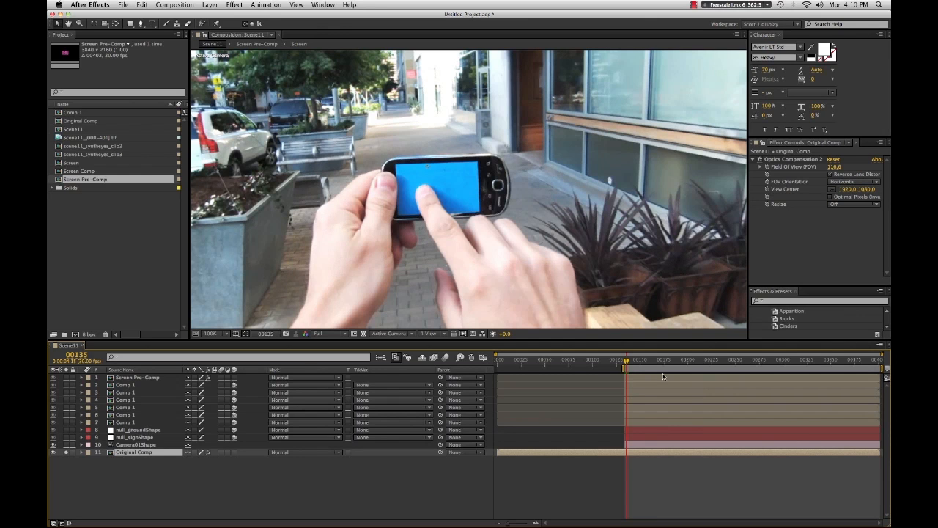
pyautogui.moveTo(626, 366)
pyautogui.mouseDown()
pyautogui.moveTo(640, 364)
pyautogui.moveTo(626, 366)
pyautogui.mouseUp()
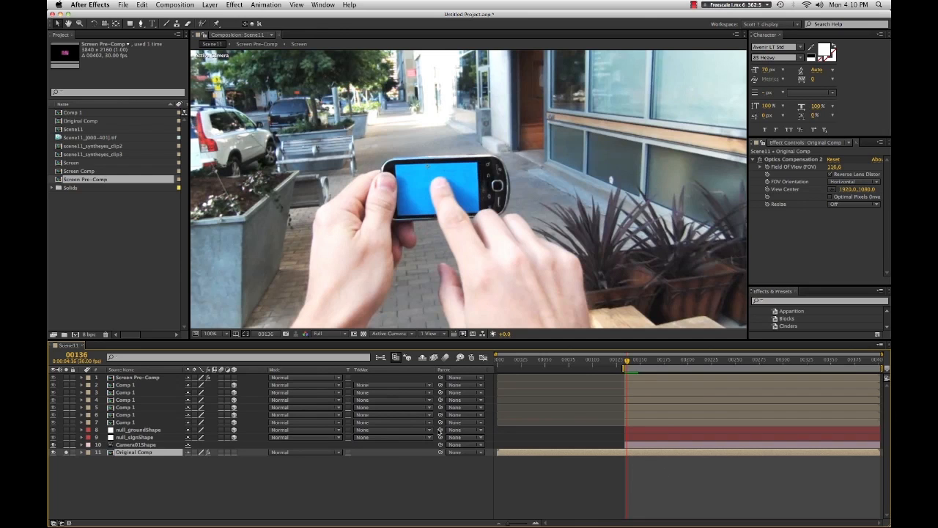
# - Apply the Primatte Keyer 4.1 effect to the Original Comp layer
pyautogui.rightClick(544, 456)
pyautogui.moveTo(615, 346)
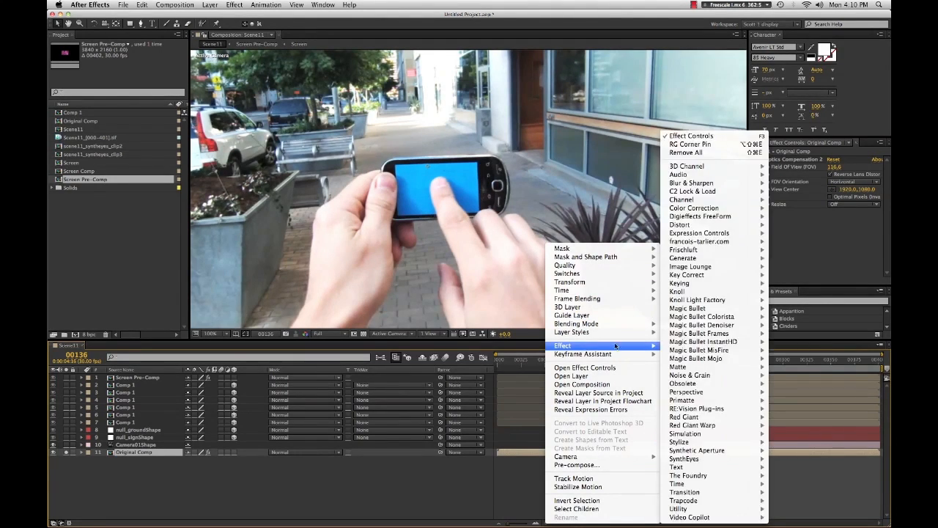
pyautogui.moveTo(586, 334)
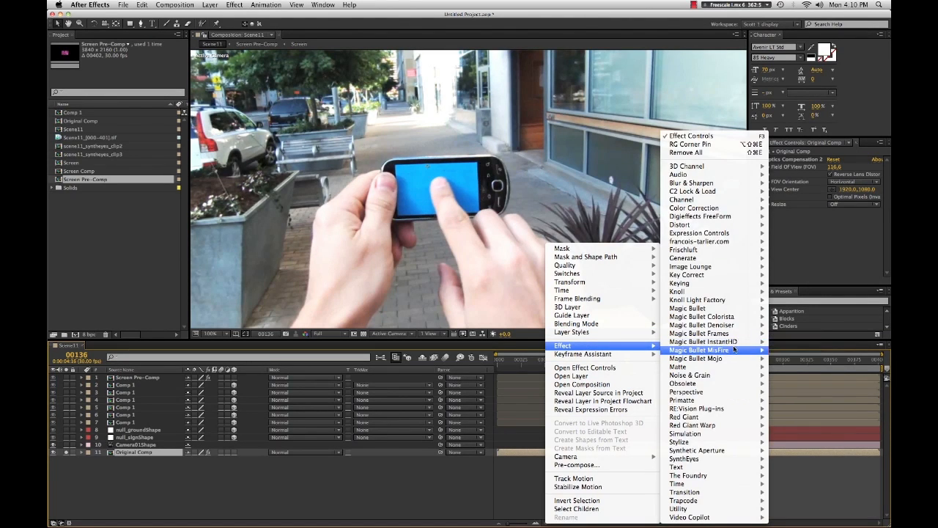
pyautogui.moveTo(712, 401)
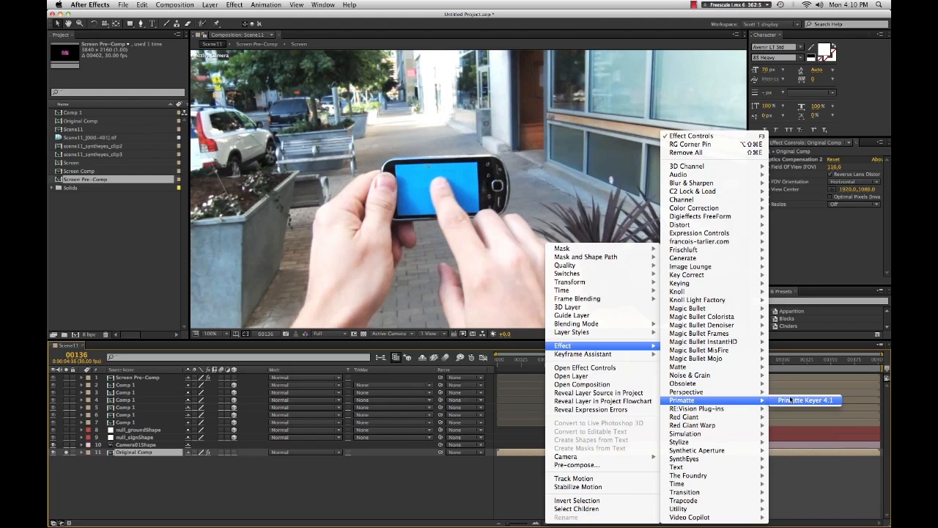
pyautogui.click(791, 400)
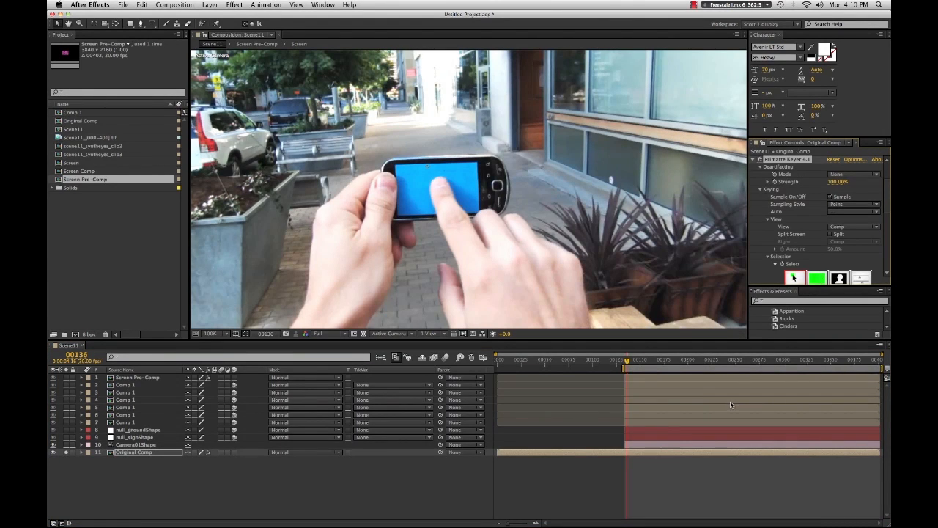
pyautogui.scroll(-2, 845, 213)
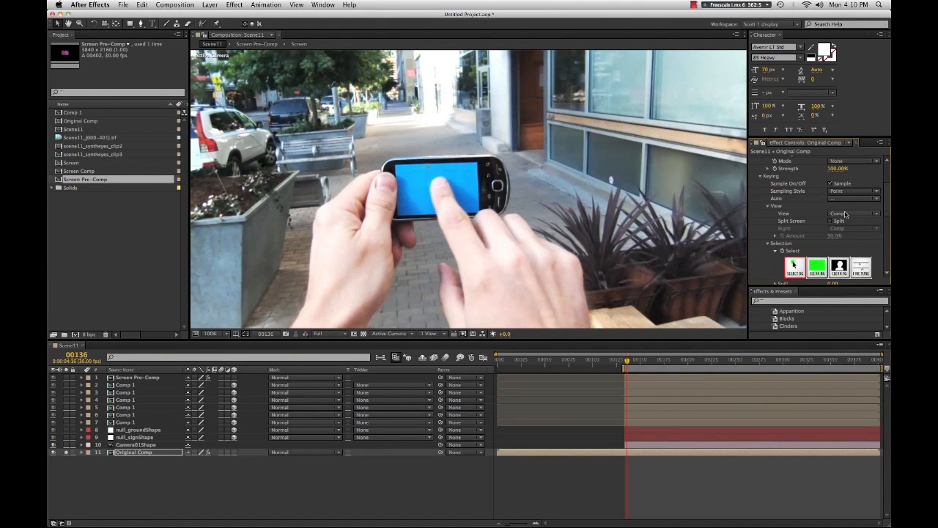
pyautogui.scroll(-1, 845, 214)
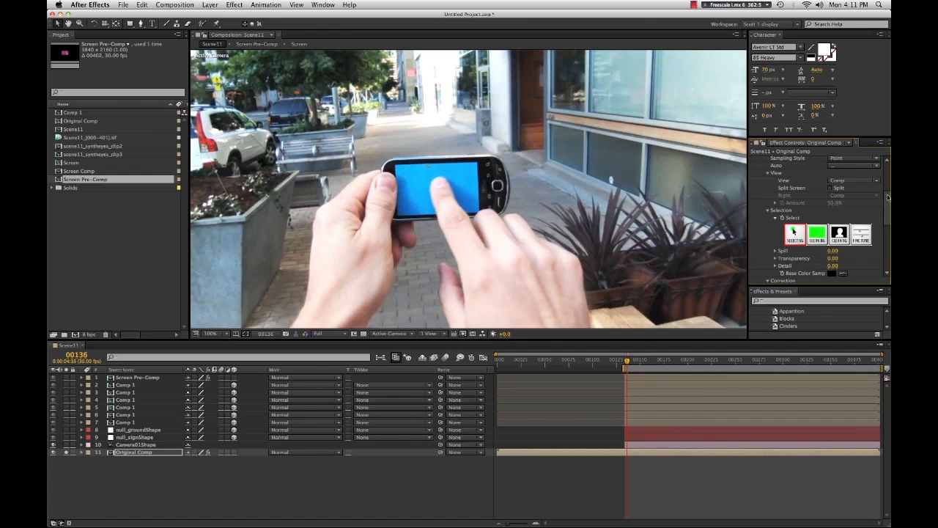
# - Sample the phone's blue screen with the Primatte Select tool to key it out
pyautogui.moveTo(887, 196); pyautogui.dragTo(887, 212)
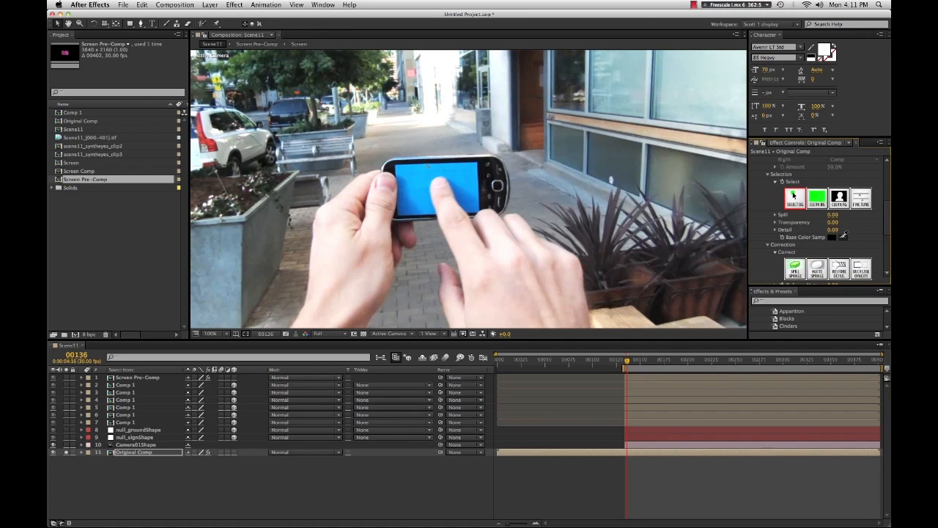
pyautogui.click(462, 174)
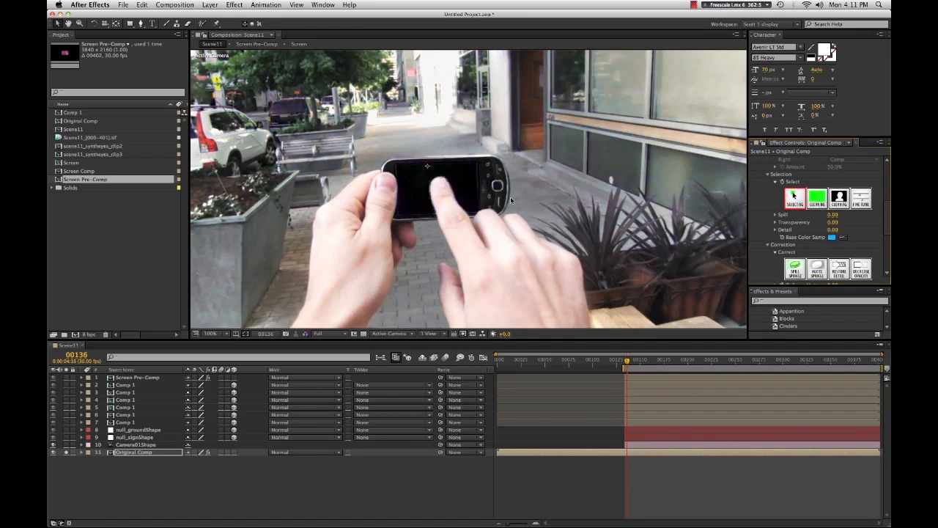
pyautogui.press('.')
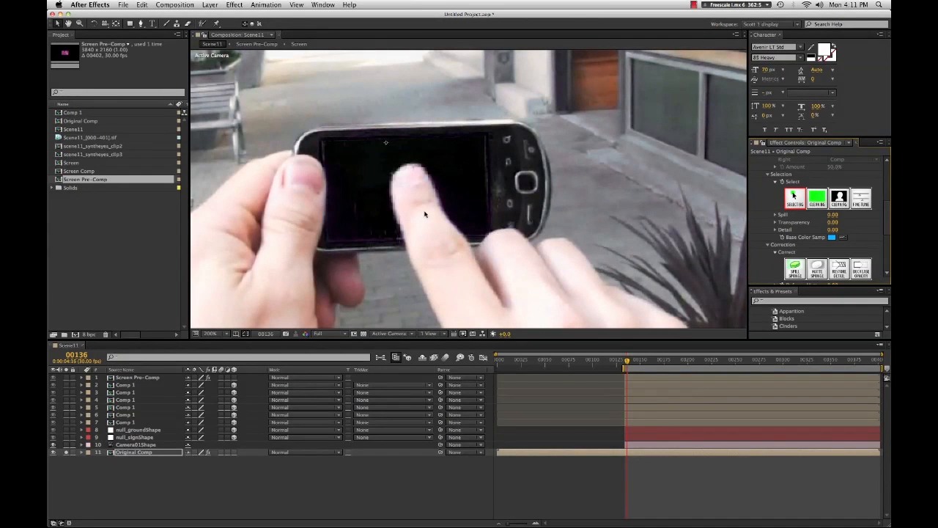
# - Set the Scene11 composition background colour to red in Composition Settings
pyautogui.click(184, 5)
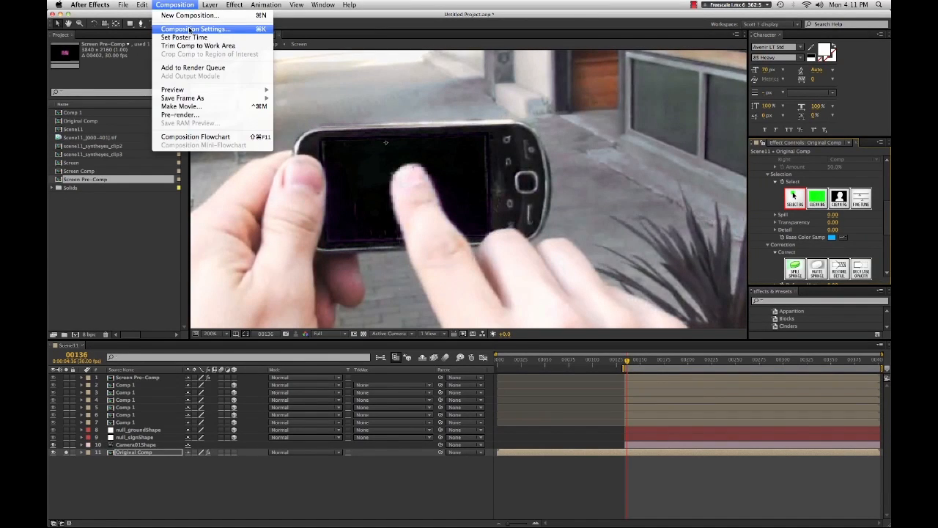
pyautogui.click(189, 29)
pyautogui.click(112, 219)
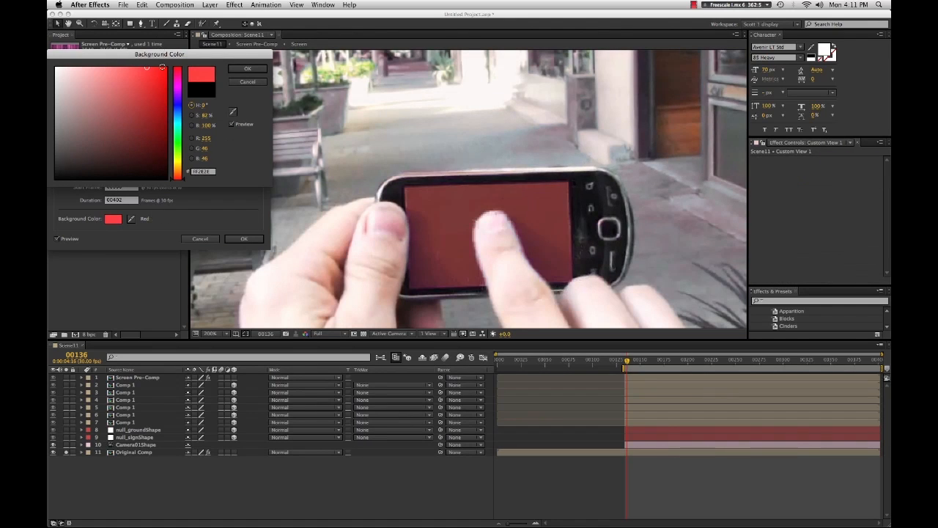
pyautogui.moveTo(129, 133); pyautogui.dragTo(167, 67)
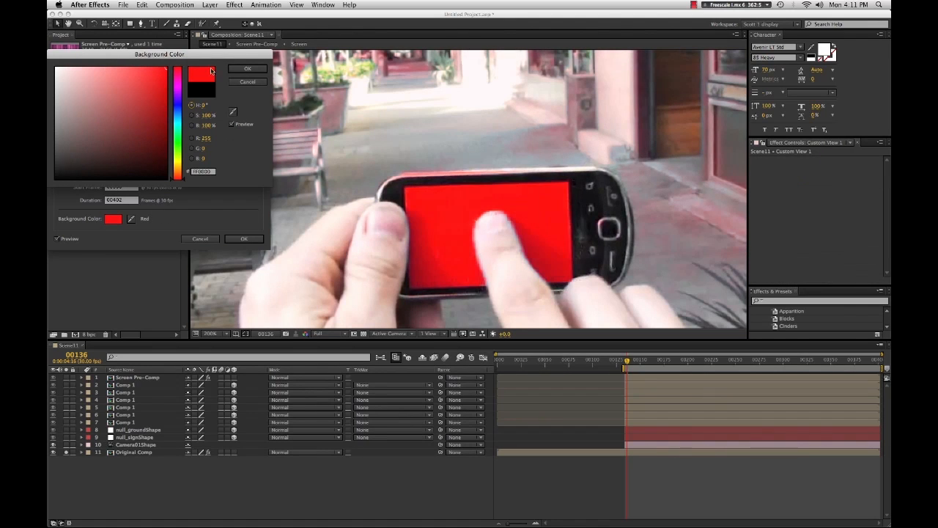
pyautogui.click(250, 70)
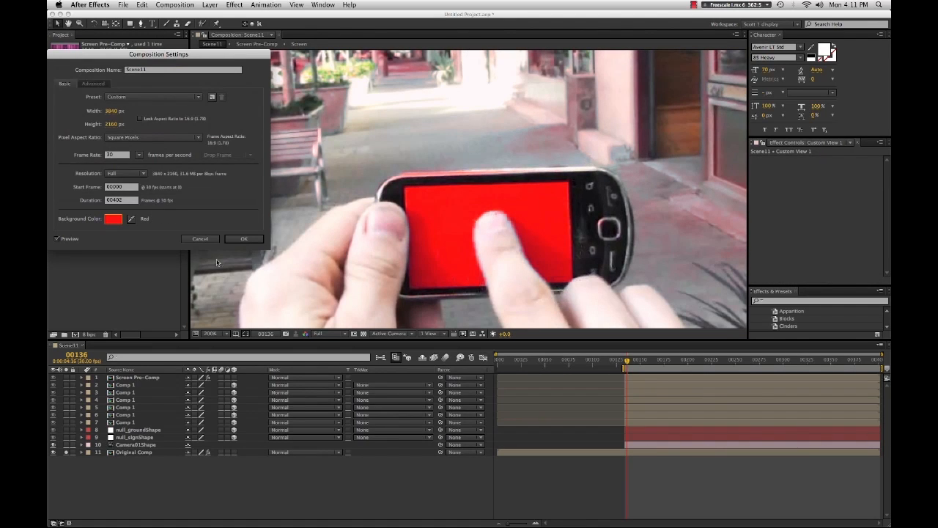
pyautogui.click(244, 239)
# - At frame 141, apply the Matte Feather Sharp effect to the Original Comp layer
pyautogui.press(',')
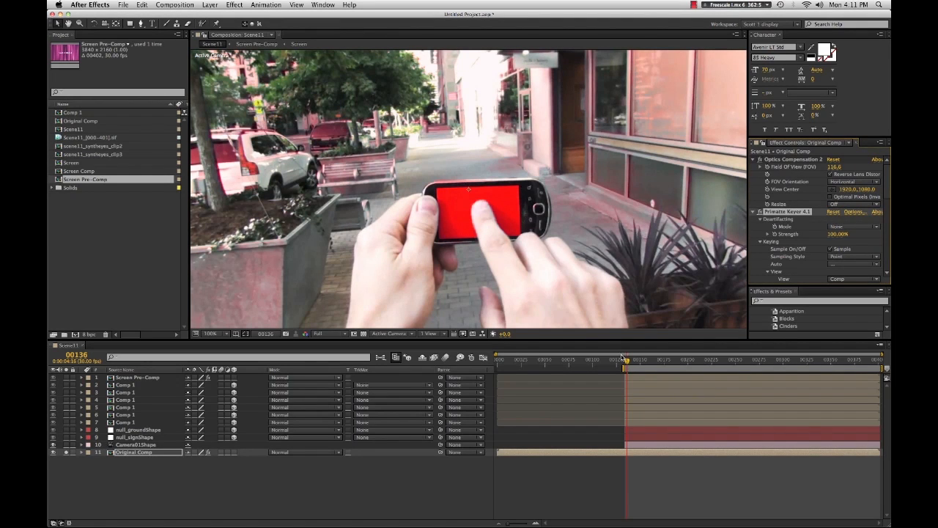
pyautogui.moveTo(627, 365); pyautogui.dragTo(633, 365)
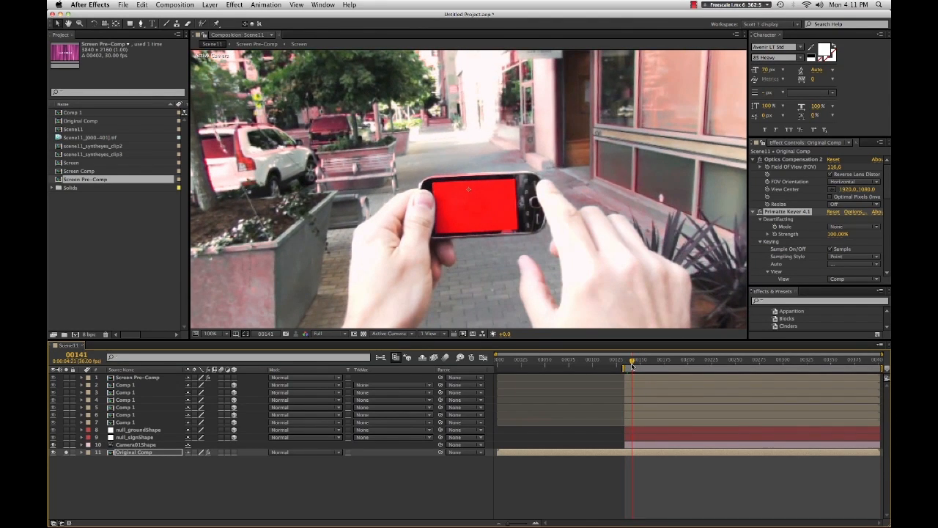
pyautogui.rightClick(625, 450)
pyautogui.moveTo(693, 345)
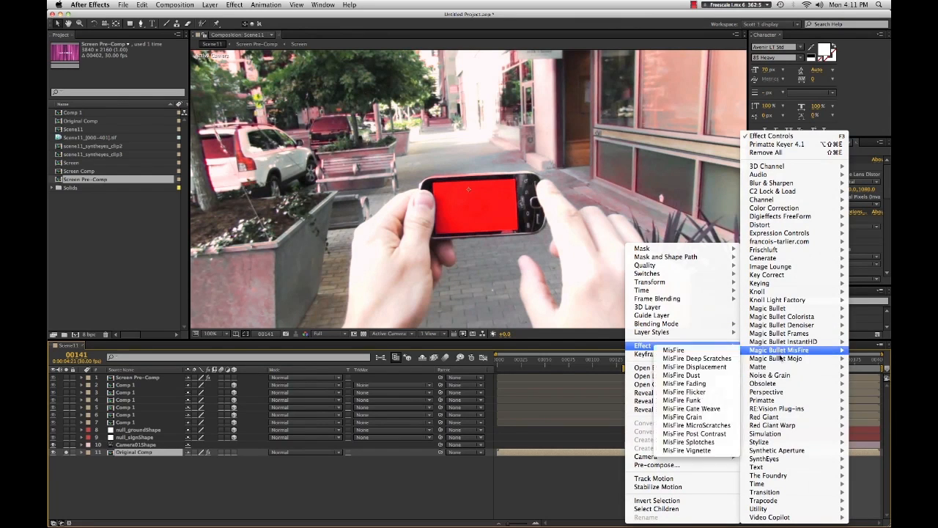
pyautogui.moveTo(776, 276)
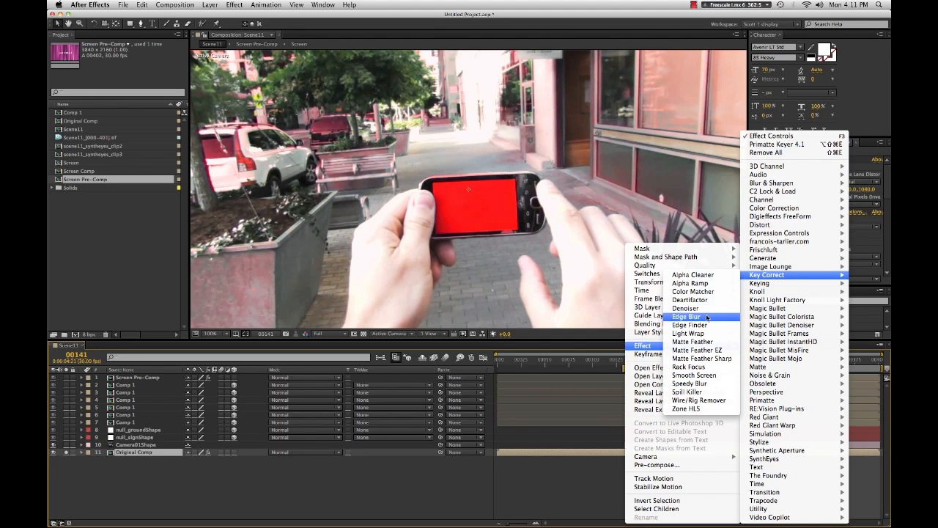
pyautogui.click(706, 358)
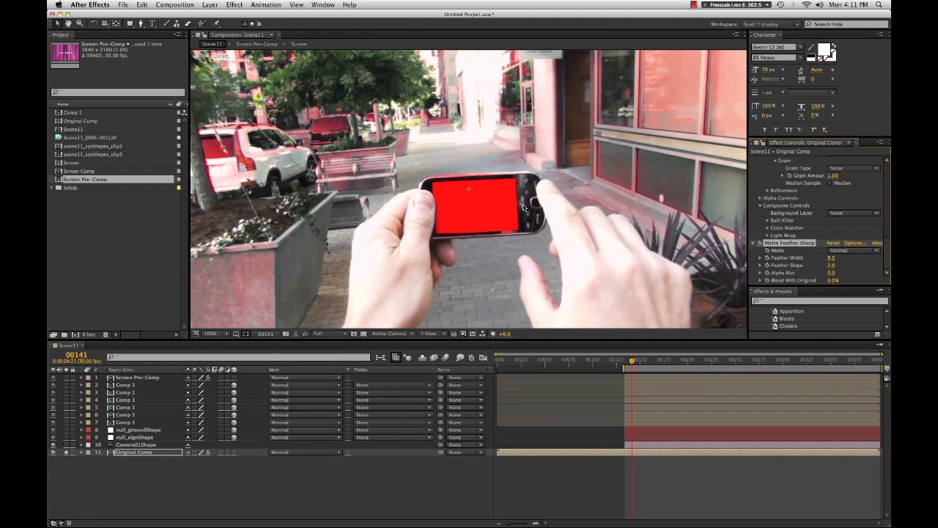
# - Unsolo the Original Comp layer and move it up directly below the Comp 1 layers
pyautogui.moveTo(632, 364); pyautogui.dragTo(633, 364)
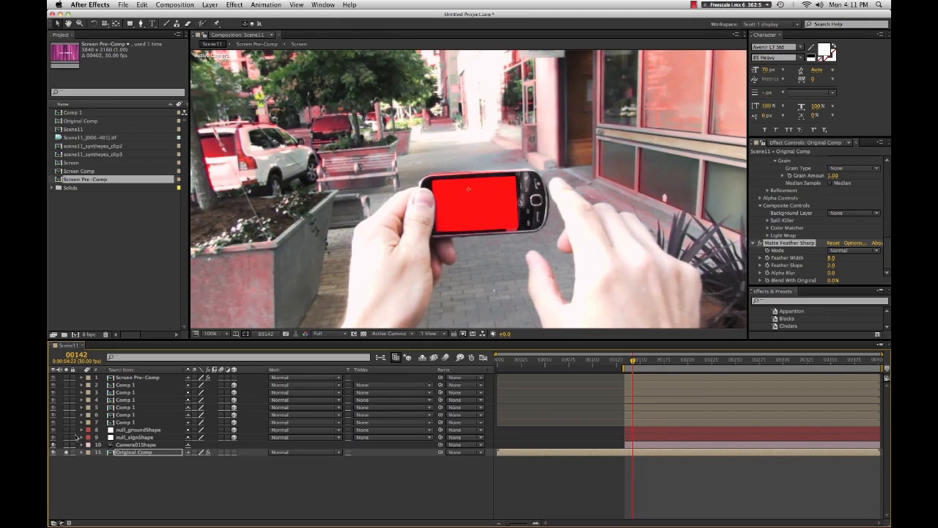
pyautogui.click(66, 452)
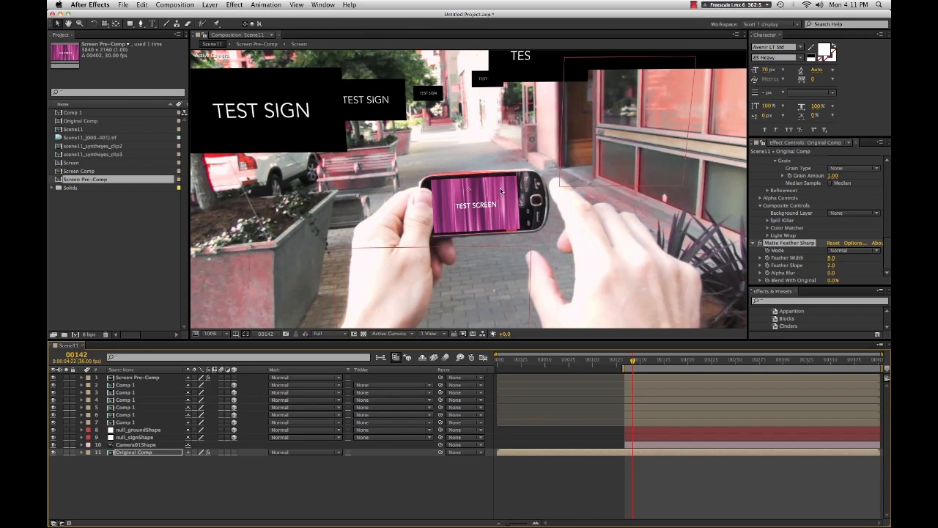
pyautogui.click(133, 453)
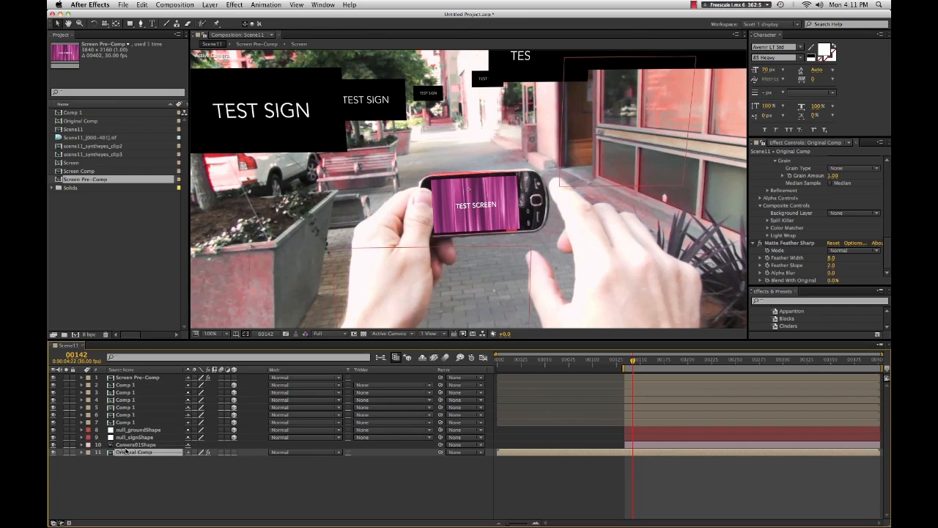
pyautogui.moveTo(125, 454); pyautogui.dragTo(125, 430)
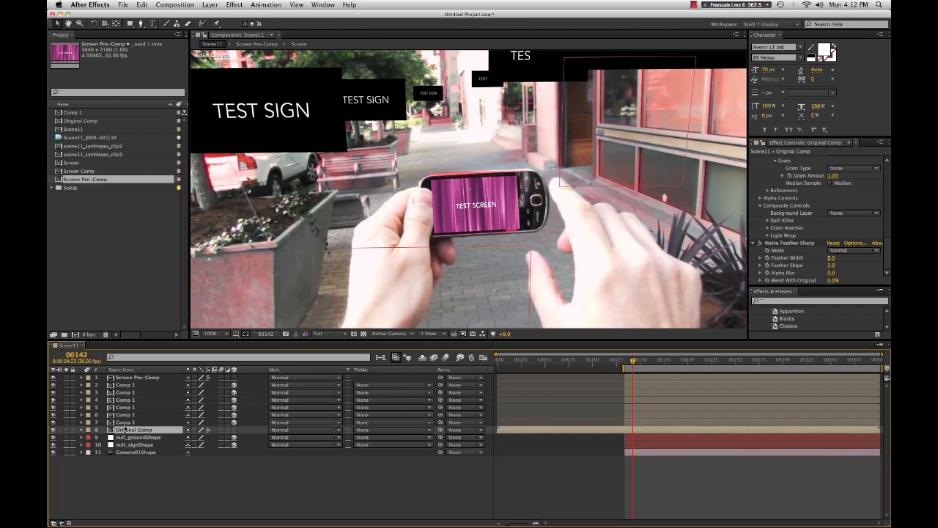
# - Move the Screen Pre-Comp layer below the Original Comp layer so the pinned screen sits behind the keyed phone
pyautogui.click(129, 379)
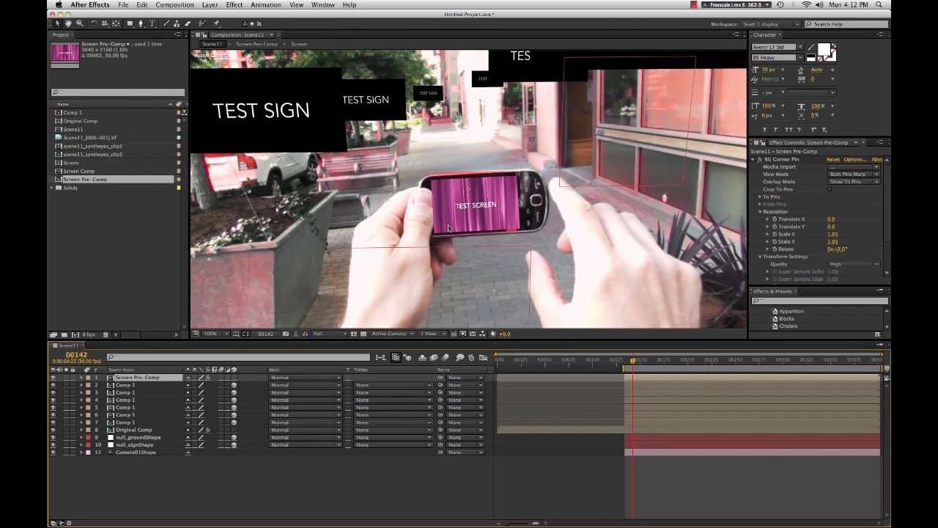
pyautogui.moveTo(122, 379); pyautogui.dragTo(137, 436)
pyautogui.scroll(2, 485, 181)
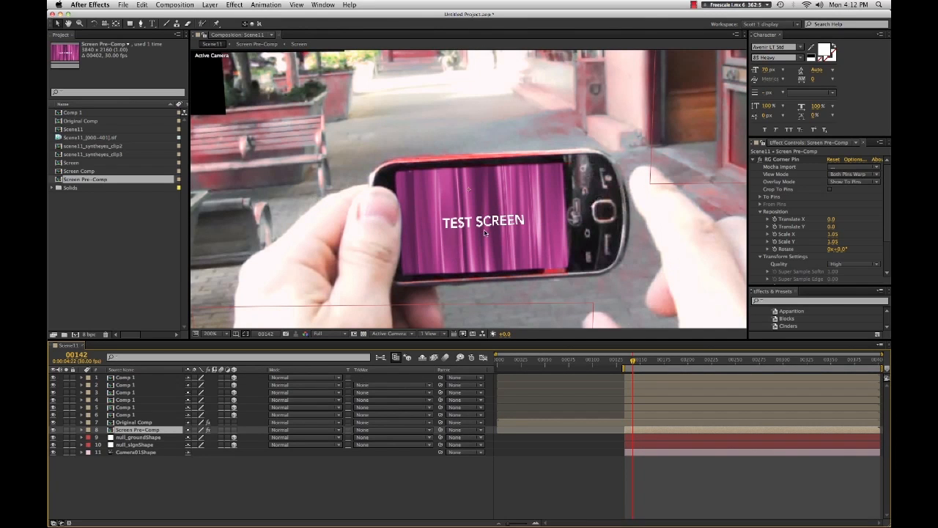
pyautogui.scroll(-2, 484, 233)
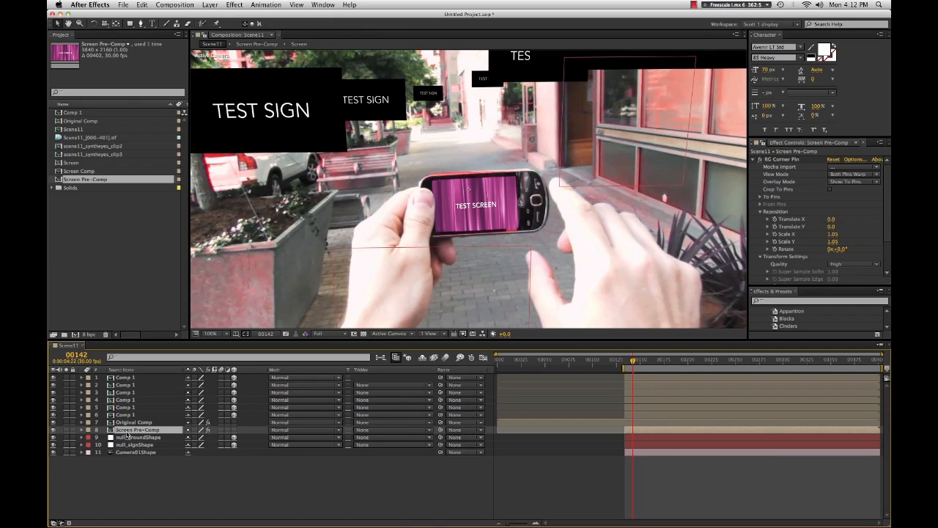
# - Try moving the Screen Pre-Comp layer back above Original Comp, then undo the move
pyautogui.moveTo(129, 432); pyautogui.dragTo(131, 422)
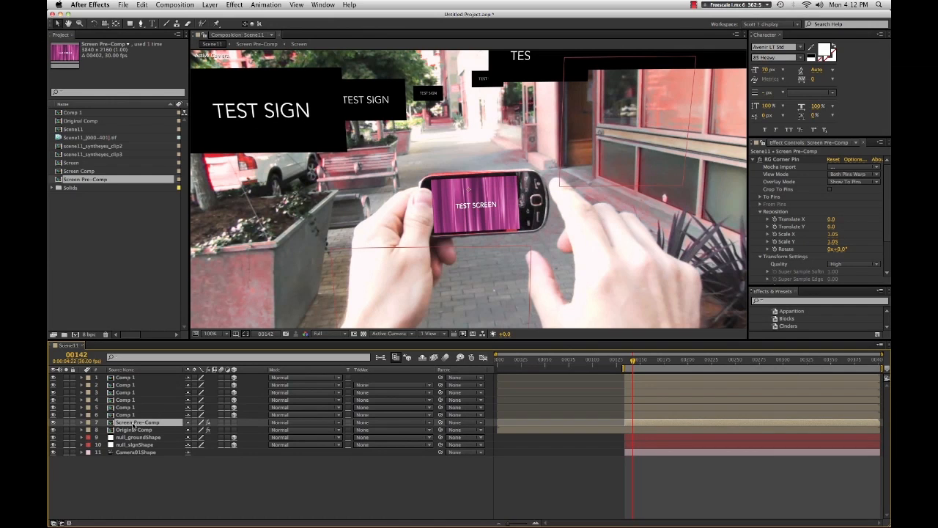
pyautogui.press('super+z')
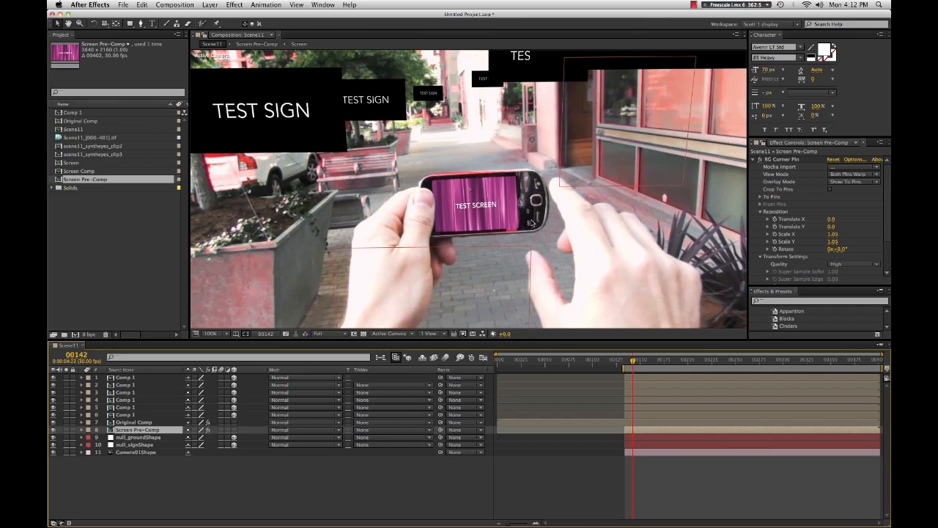
# - At frame 144, duplicate the Original Comp layer and delete the Primatte Keyer 4.1 effect from the upper copy
pyautogui.press(',')
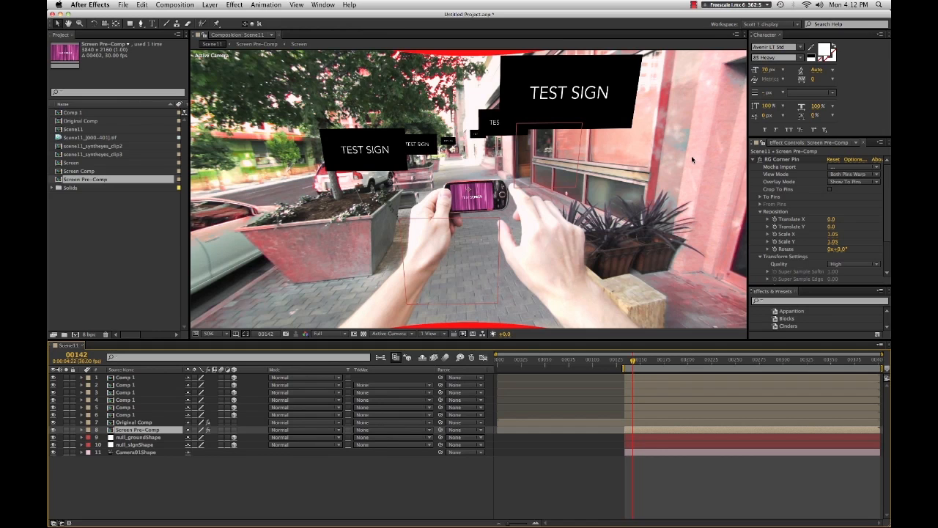
pyautogui.press('.')
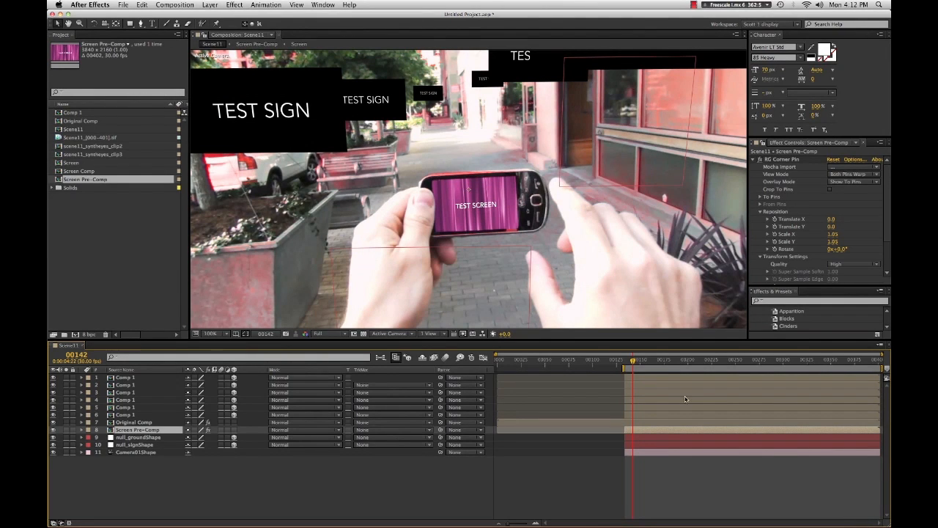
pyautogui.moveTo(626, 360); pyautogui.dragTo(634, 363)
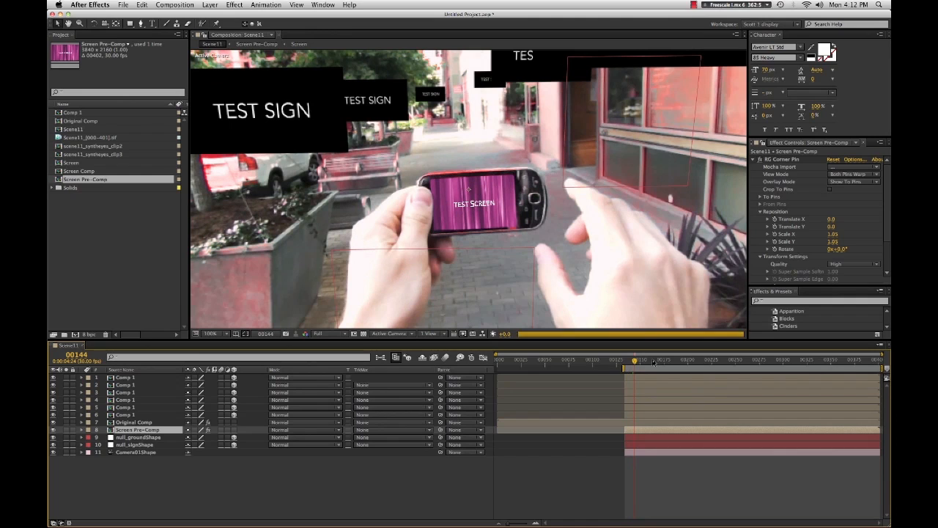
pyautogui.click(132, 422)
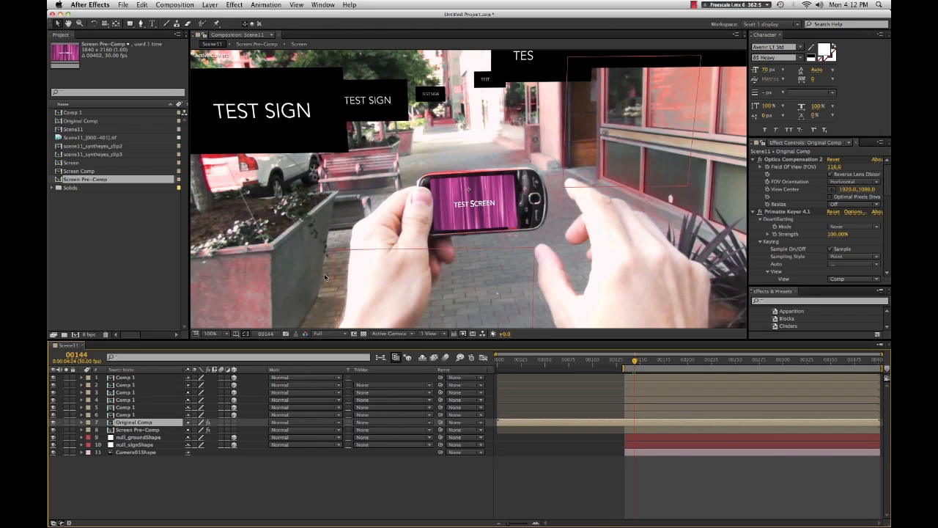
pyautogui.press('super+d')
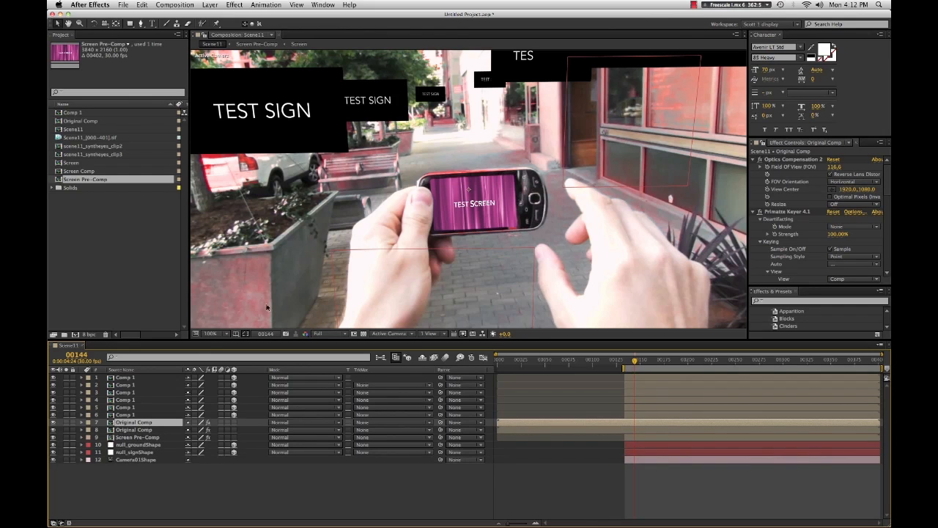
pyautogui.click(782, 212)
pyautogui.press('Delete')
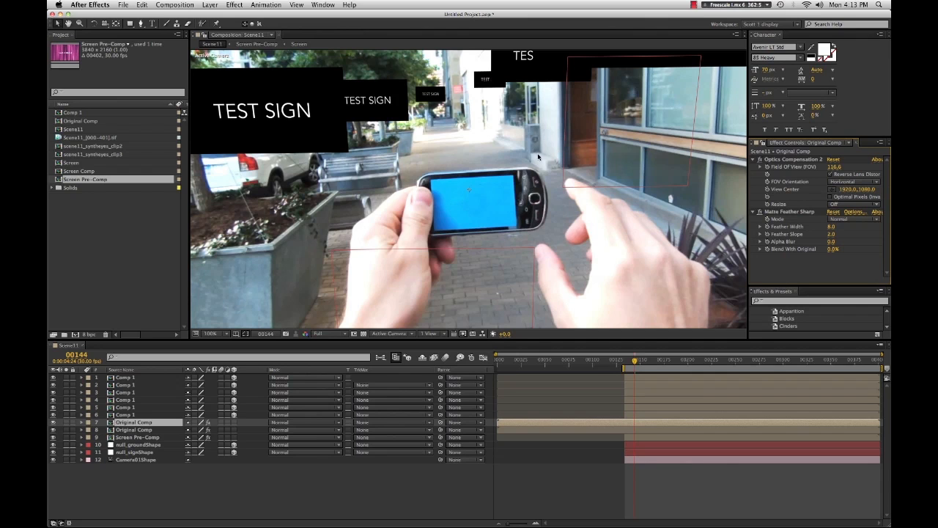
# - Toggle the upper Original Comp layer's visibility off and on to compare the composite
pyautogui.press(',')
pyautogui.press('.')
pyautogui.click(52, 423)
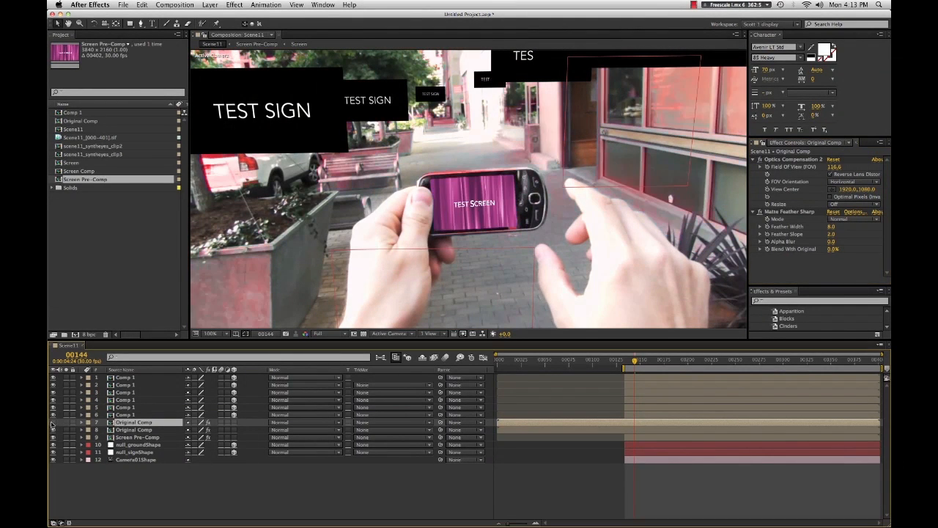
pyautogui.click(52, 423)
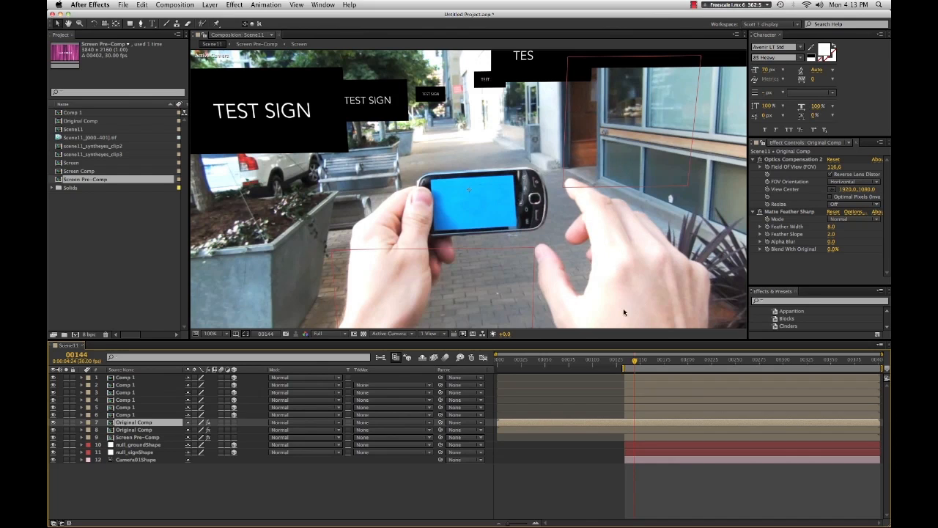
pyautogui.click(184, 492)
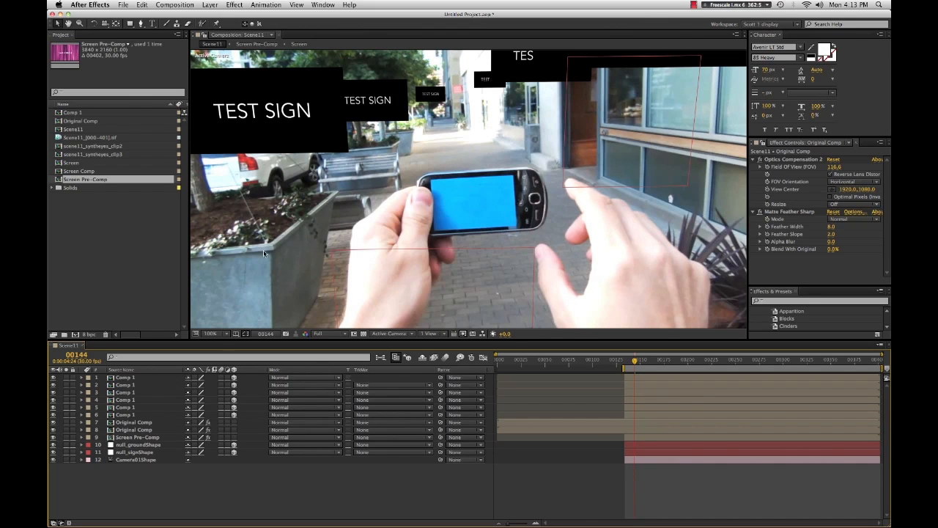
# - Create a new black solid layer at the composition's size and return to frame 134
pyautogui.click(188, 6)
pyautogui.moveTo(209, 5)
pyautogui.moveTo(256, 16)
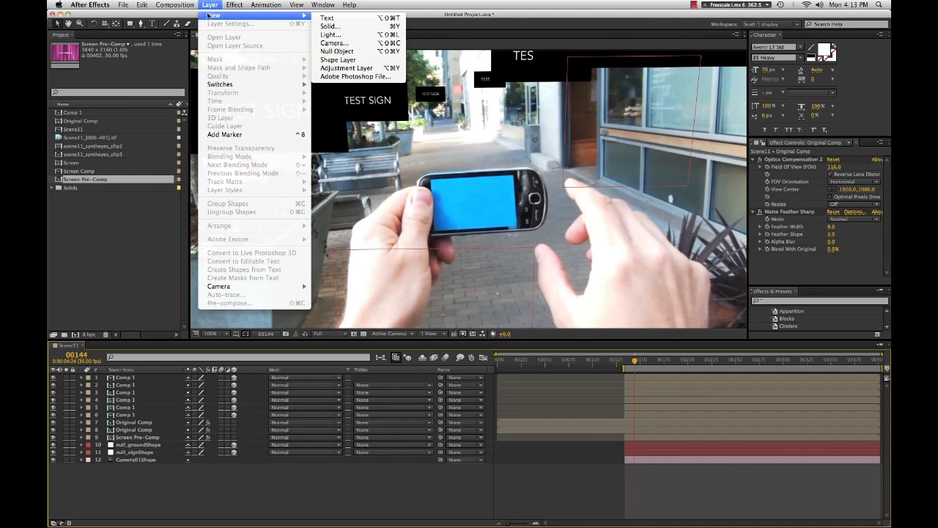
pyautogui.click(360, 26)
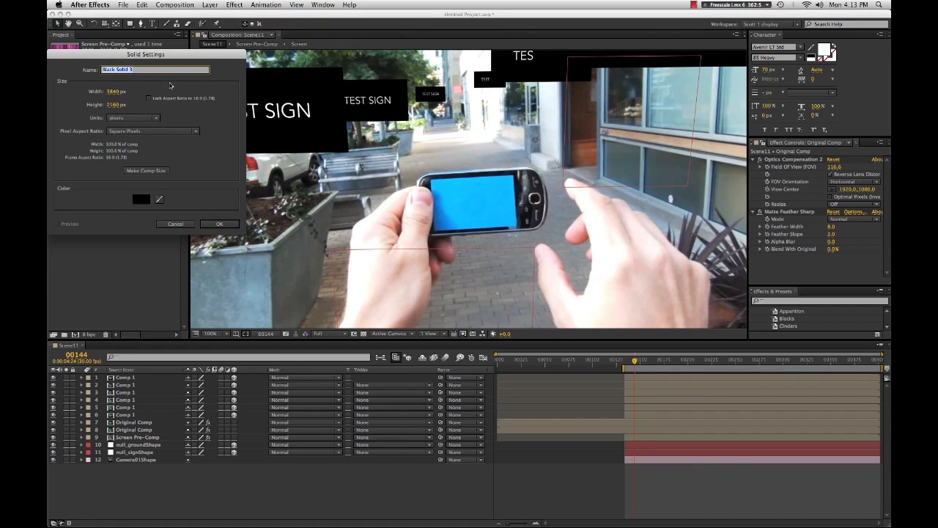
pyautogui.moveTo(102, 59); pyautogui.dragTo(405, 89)
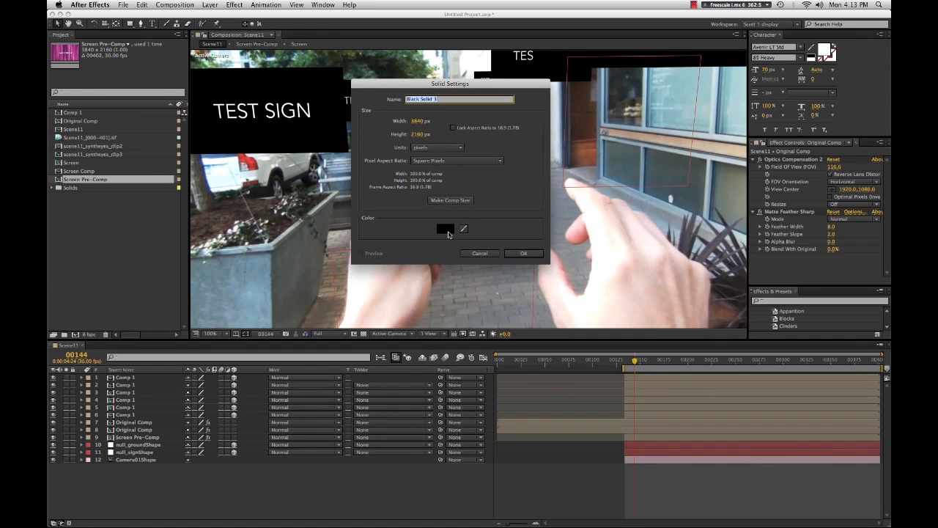
pyautogui.click(510, 254)
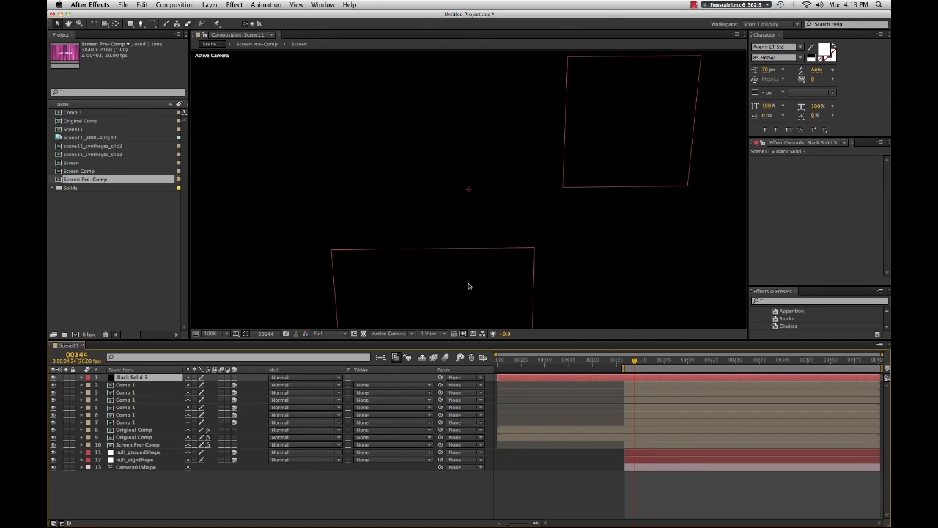
pyautogui.moveTo(634, 361); pyautogui.dragTo(624, 360)
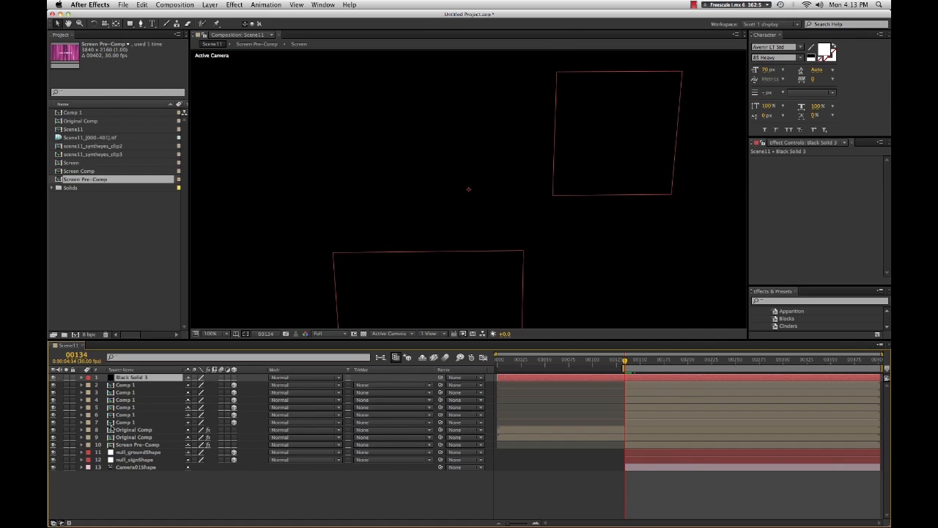
# - Copy the RG Corner Pin effect from the Screen Pre-Comp layer onto the black solid
pyautogui.click(123, 423)
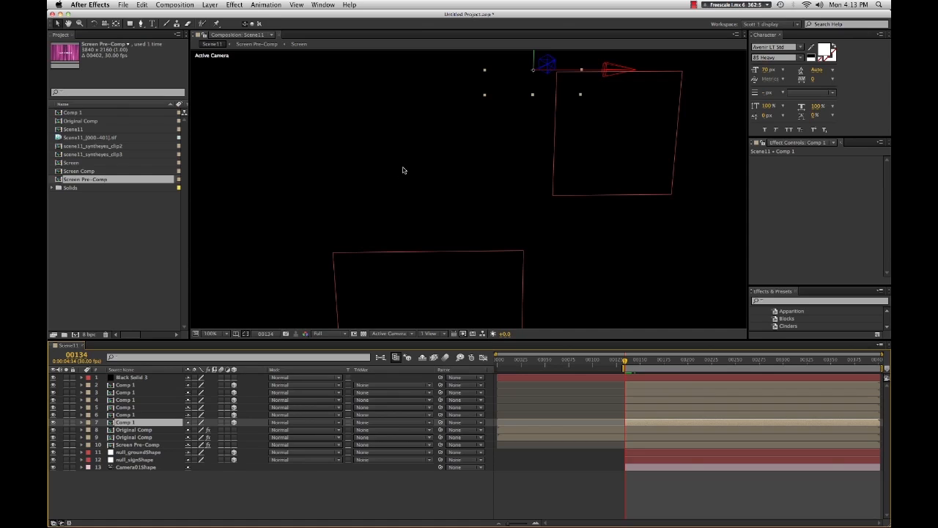
pyautogui.click(136, 432)
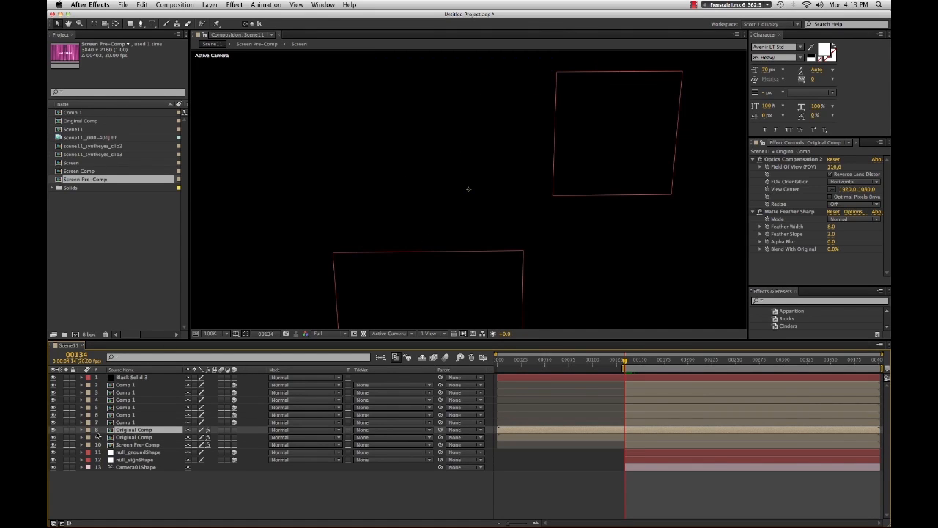
pyautogui.click(123, 445)
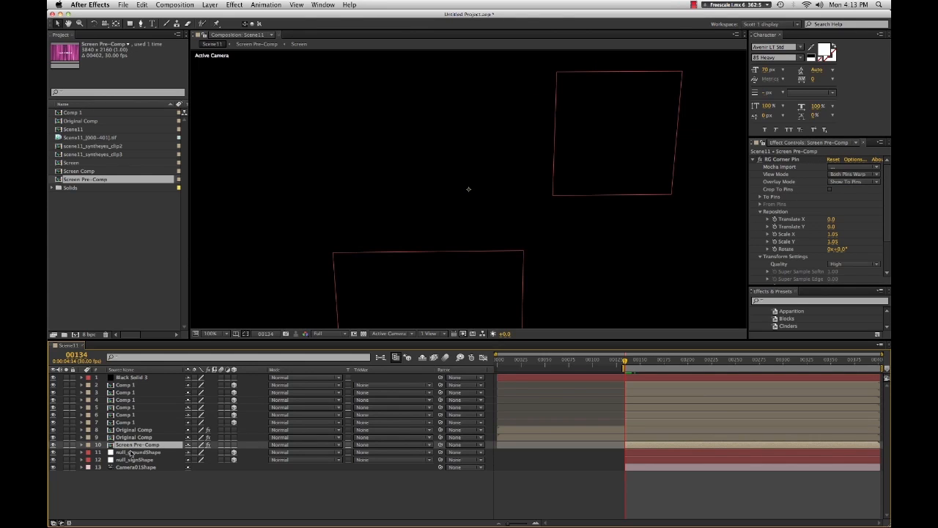
pyautogui.press('e')
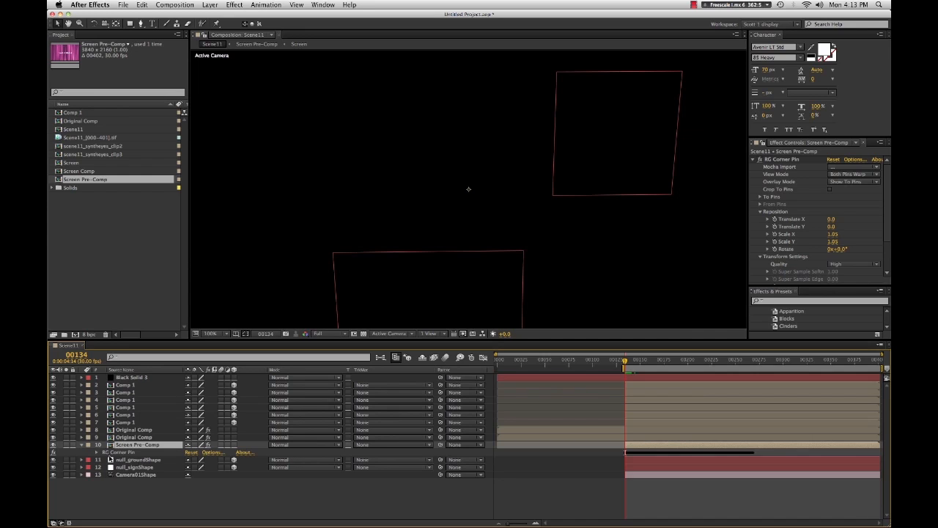
pyautogui.click(113, 453)
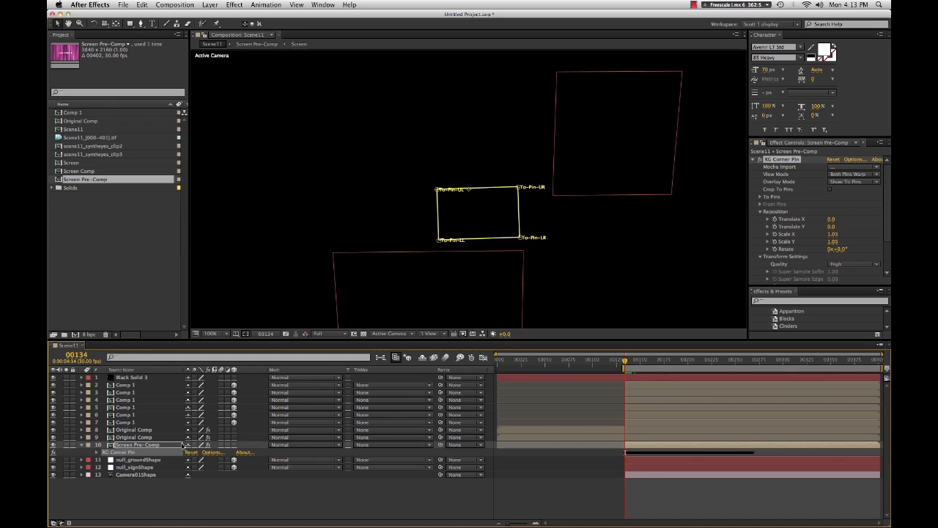
pyautogui.click(135, 377)
pyautogui.press('super+v')
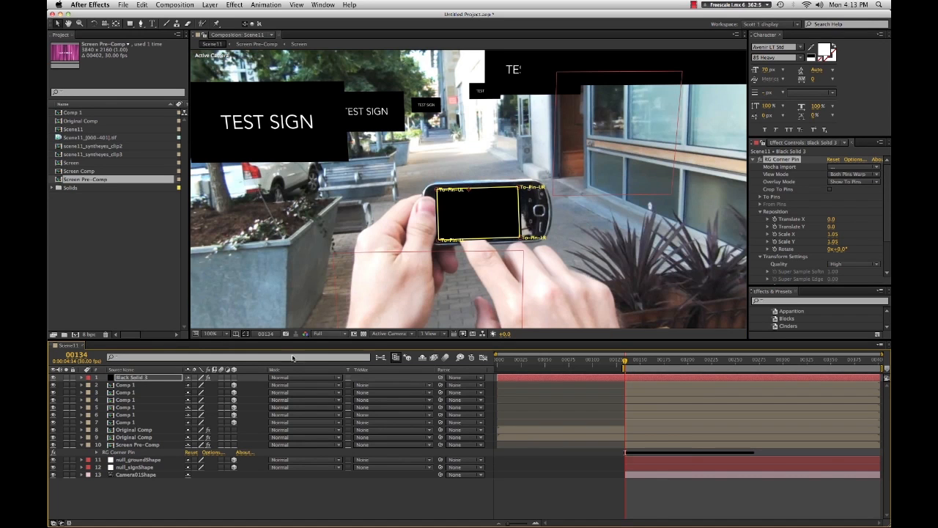
# - Solo the black solid to check its corner-pinned shape while scrubbing the timeline, then unsolo it
pyautogui.click(68, 378)
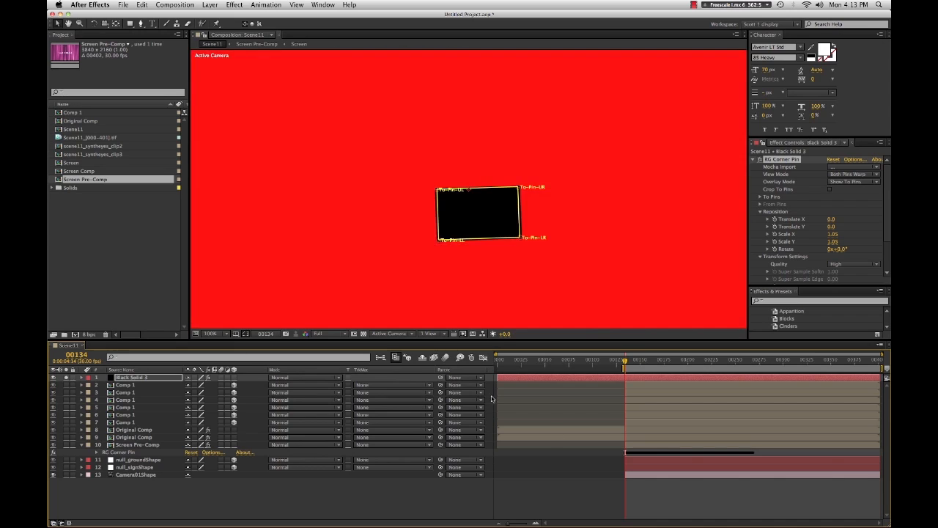
pyautogui.click(659, 508)
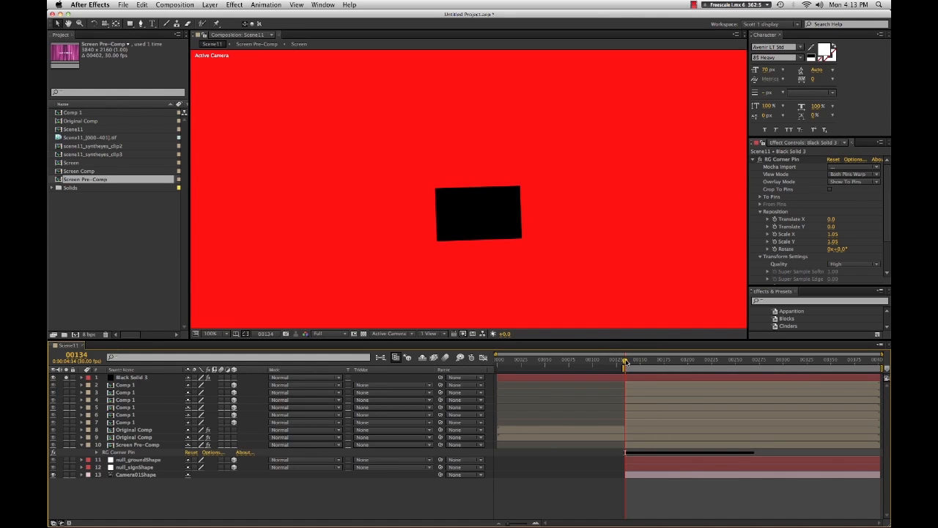
pyautogui.moveTo(626, 362); pyautogui.dragTo(626, 394)
pyautogui.click(65, 377)
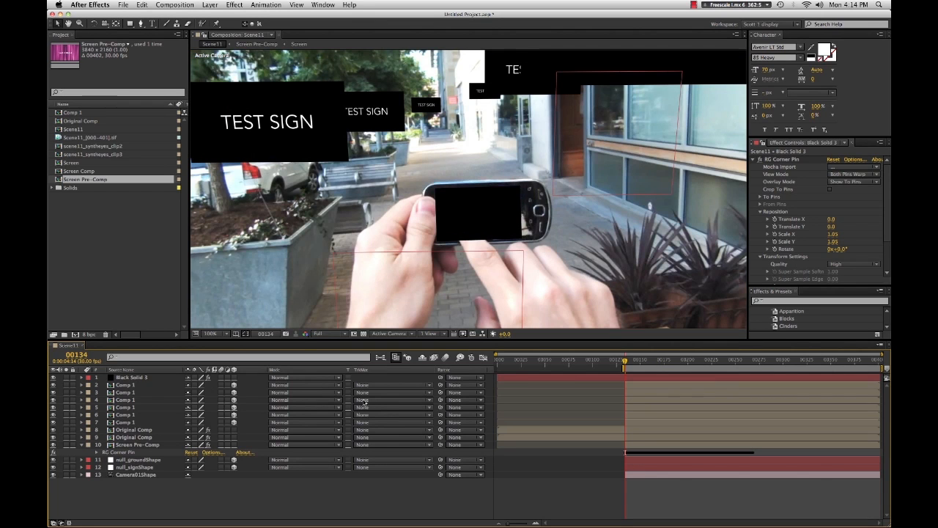
# - Move the black solid down just above the Original Comp layers and rename it Matte
pyautogui.click(135, 379)
pyautogui.moveTo(130, 380); pyautogui.dragTo(135, 426)
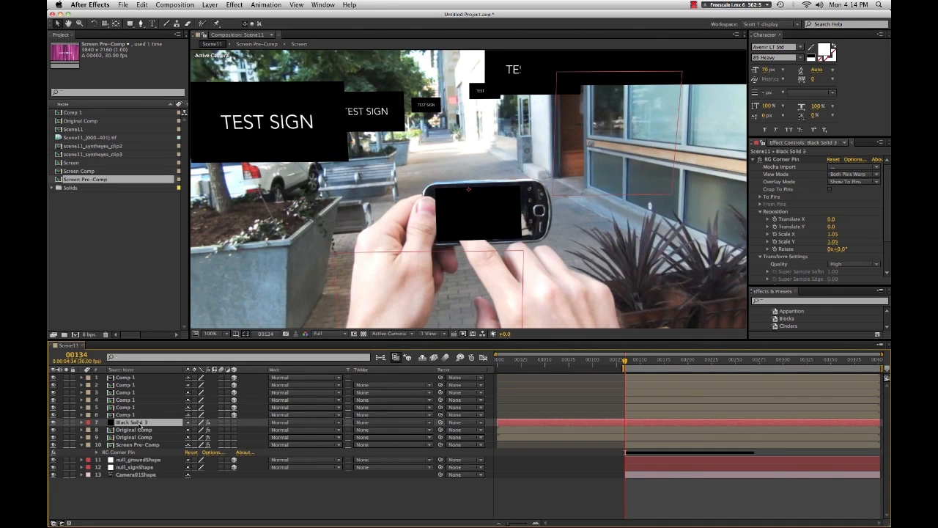
pyautogui.doubleClick(135, 423)
pyautogui.press('Return')
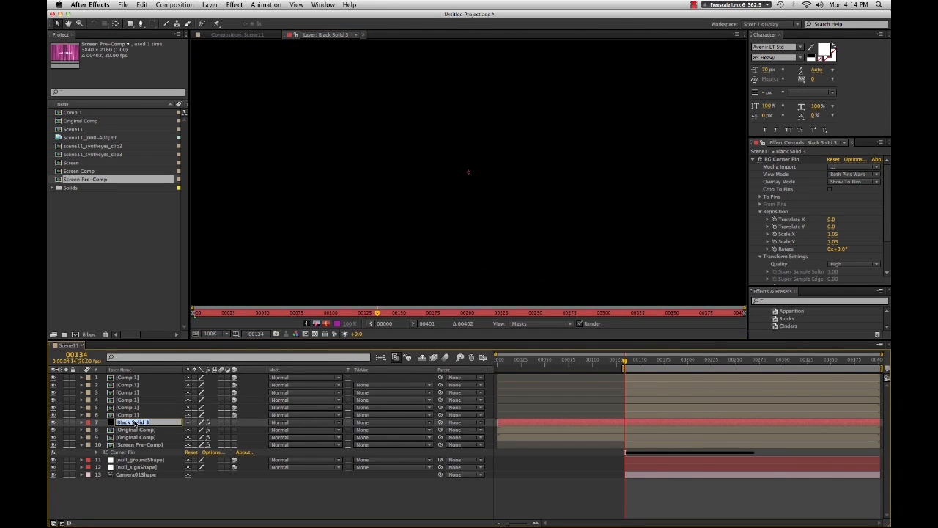
pyautogui.write('Matte')
pyautogui.press('Return')
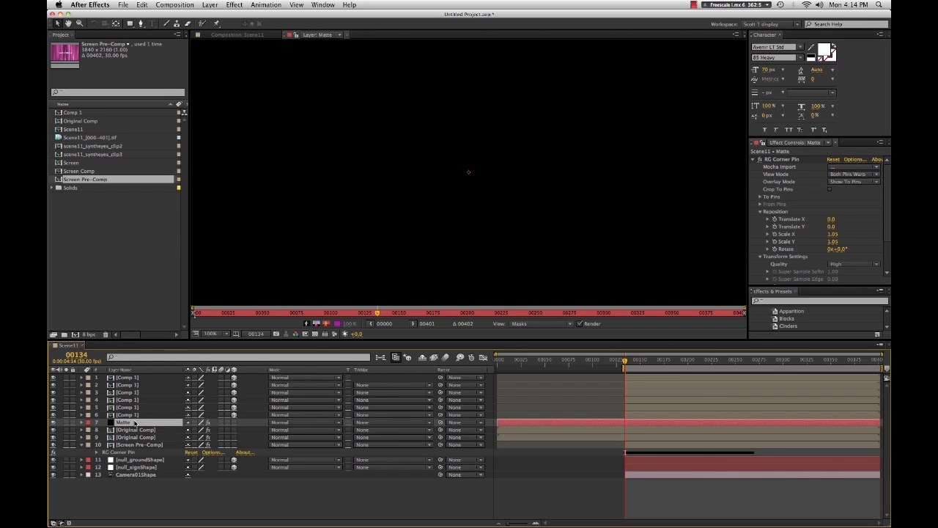
pyautogui.click(235, 35)
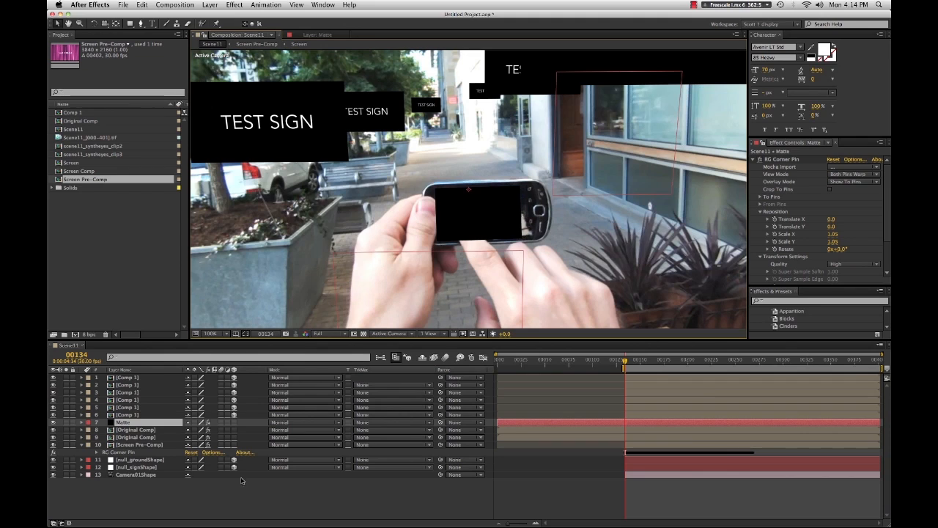
# - Set the upper Original Comp layer's track matte to Alpha Inverted Matte using the Matte layer
pyautogui.click(208, 512)
pyautogui.click(136, 431)
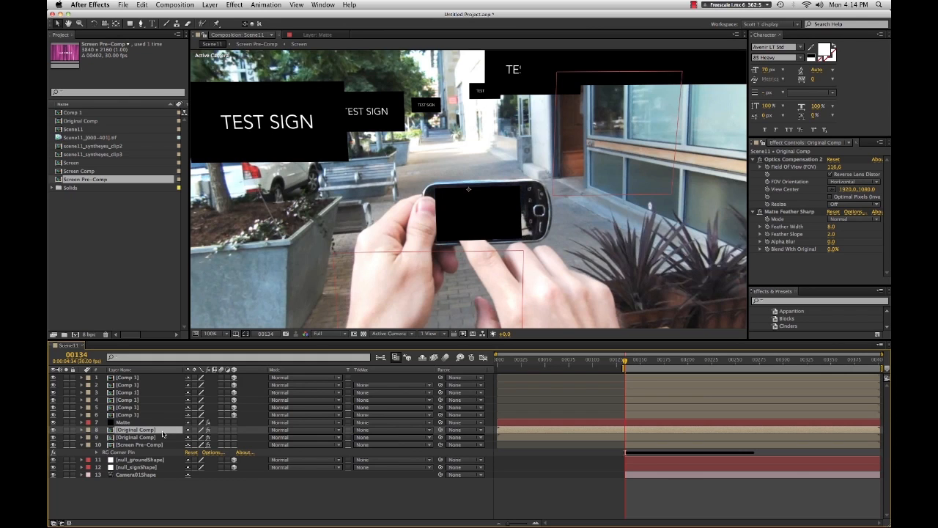
pyautogui.click(369, 430)
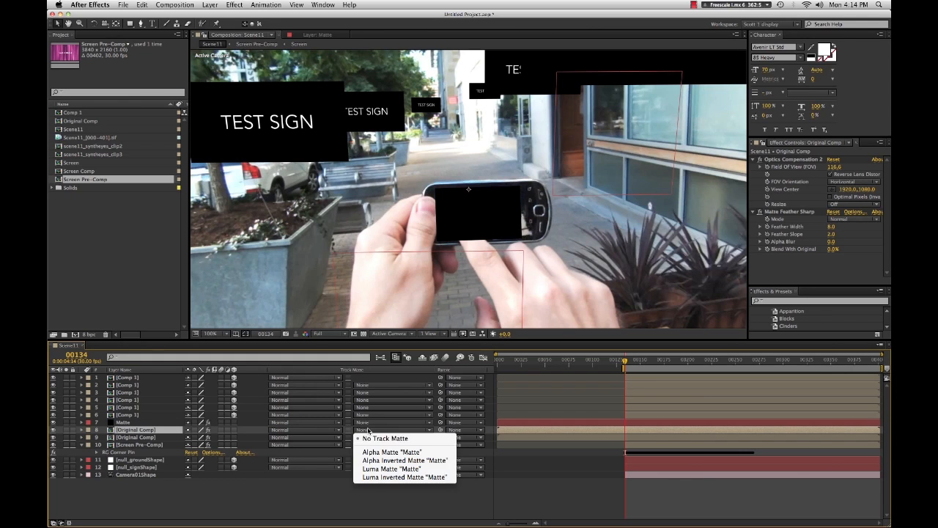
pyautogui.click(393, 451)
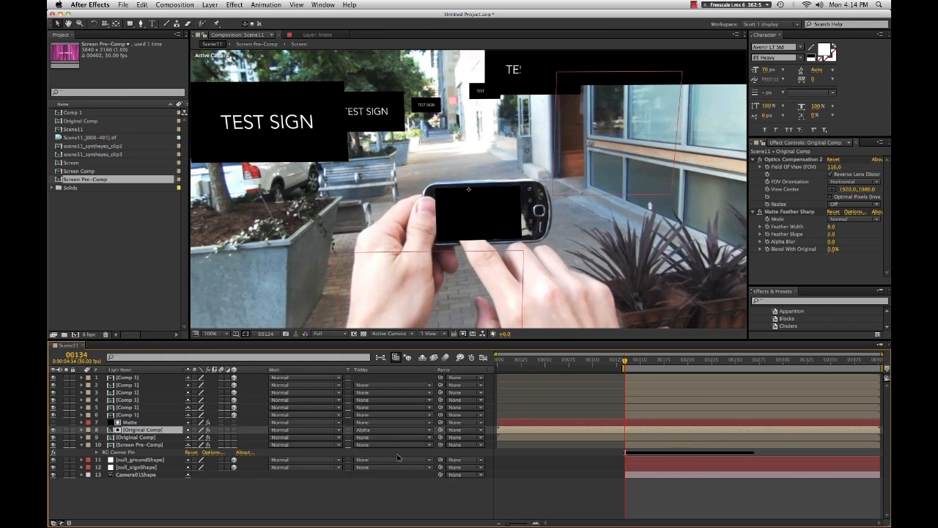
pyautogui.click(365, 433)
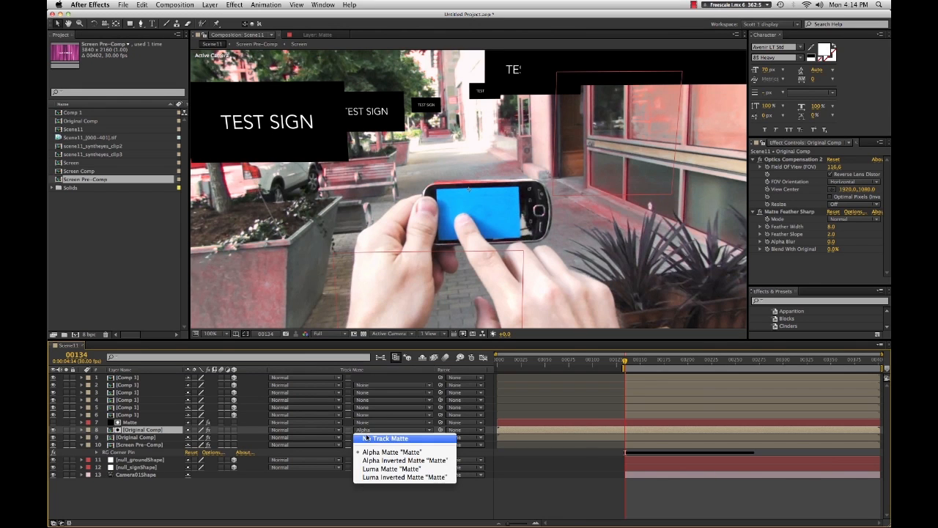
pyautogui.click(367, 437)
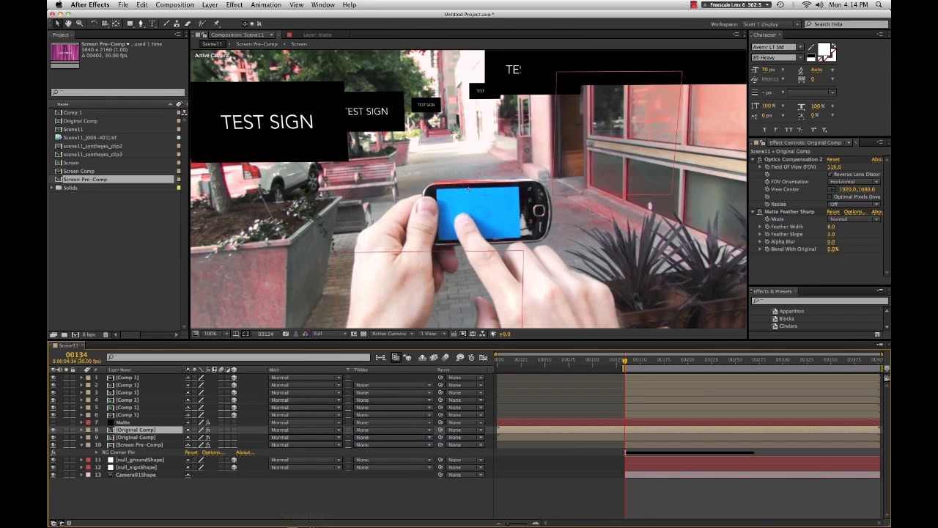
pyautogui.click(372, 433)
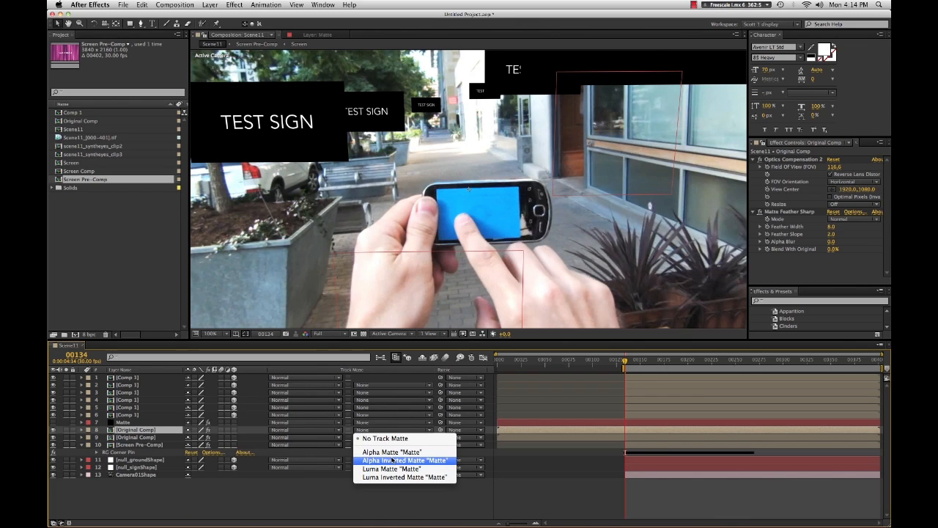
pyautogui.click(392, 460)
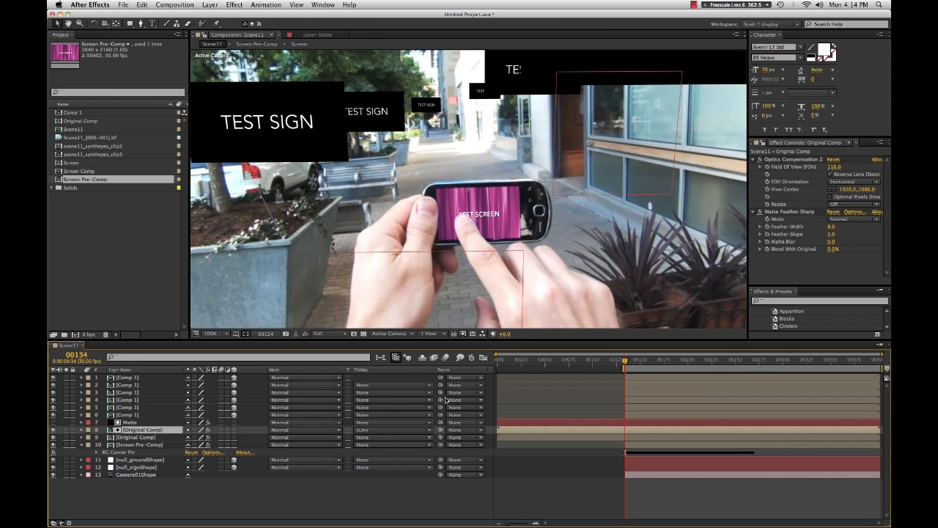
# - Toggle visibility and solo on the Original Comp layers to compare the composite on the phone screen
pyautogui.click(53, 437)
pyautogui.click(53, 431)
pyautogui.click(53, 430)
pyautogui.click(53, 432)
pyautogui.click(65, 431)
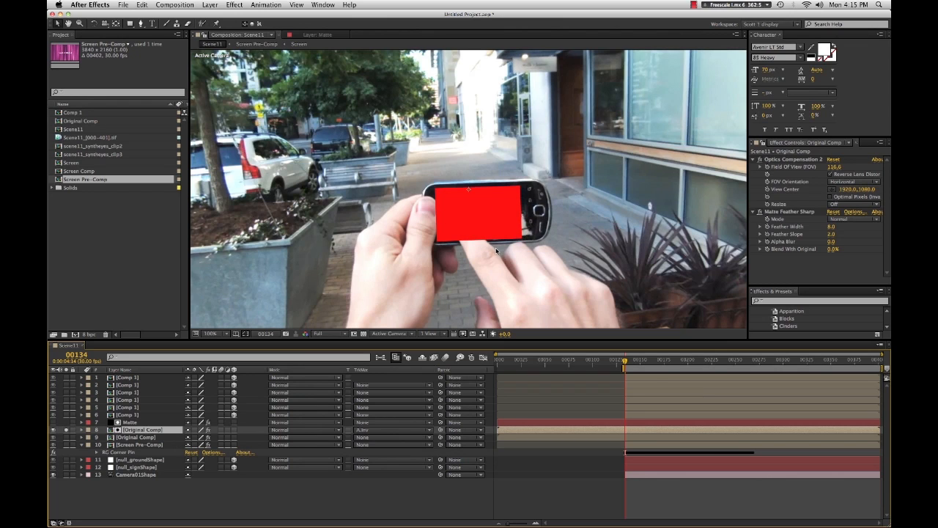
pyautogui.click(66, 431)
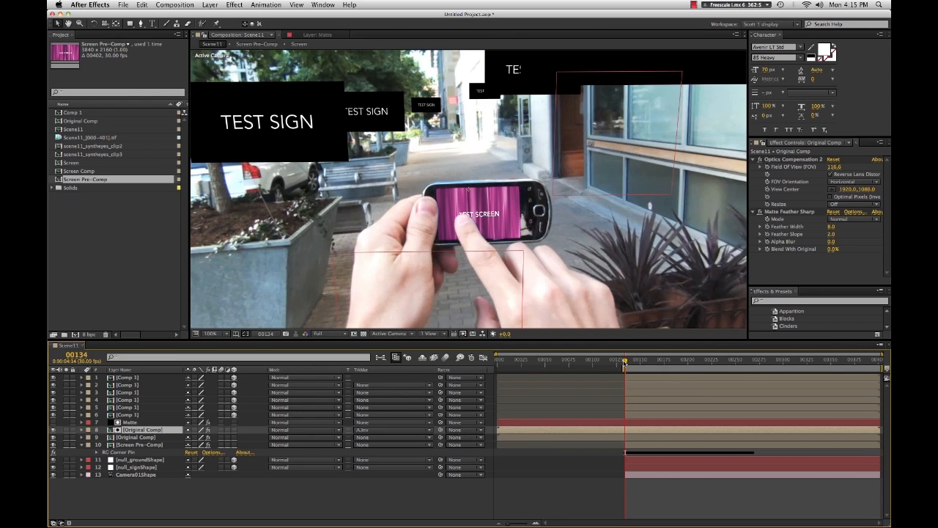
# - Scrub forward to frame 138 and toggle solo on the Original Comp layers to inspect the screen replacement
pyautogui.moveTo(625, 362)
pyautogui.mouseDown()
pyautogui.moveTo(637, 367)
pyautogui.moveTo(624, 370)
pyautogui.mouseUp()
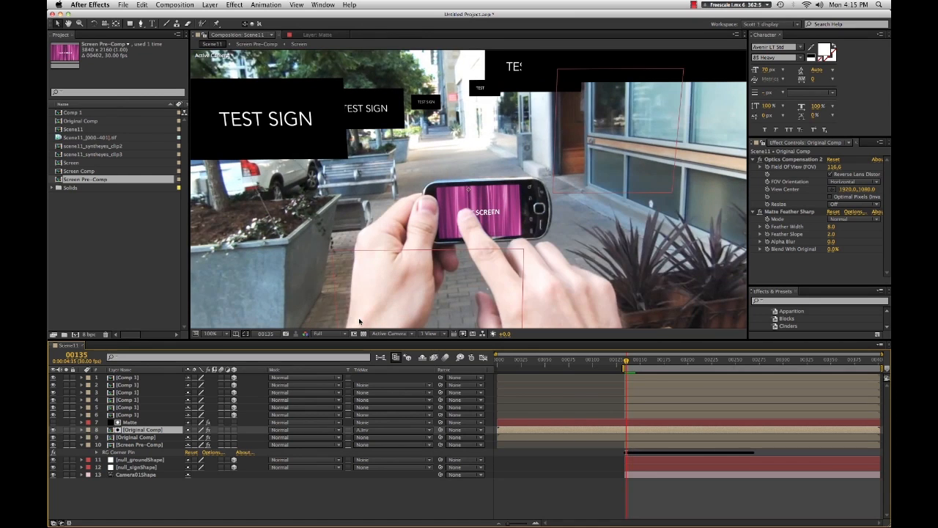
pyautogui.moveTo(626, 362); pyautogui.dragTo(630, 370)
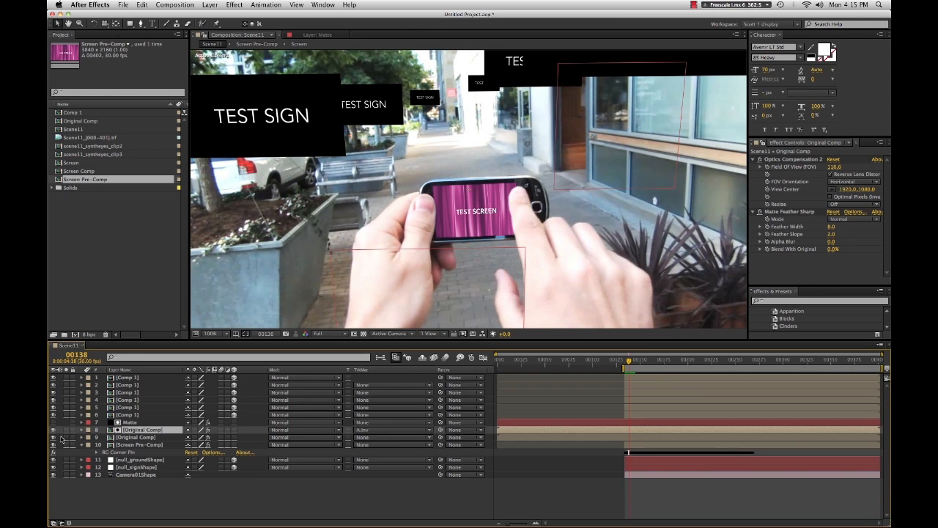
pyautogui.click(66, 438)
pyautogui.click(66, 438)
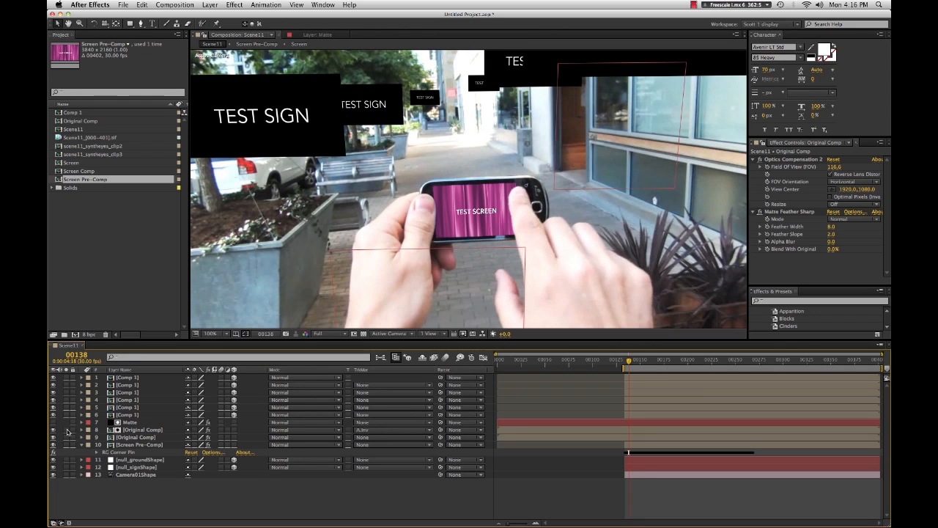
pyautogui.click(66, 432)
pyautogui.click(67, 432)
# - Duplicate the keyed Original Comp layer and remove Primatte Keyer 4.1 from the new upper copy
pyautogui.click(134, 437)
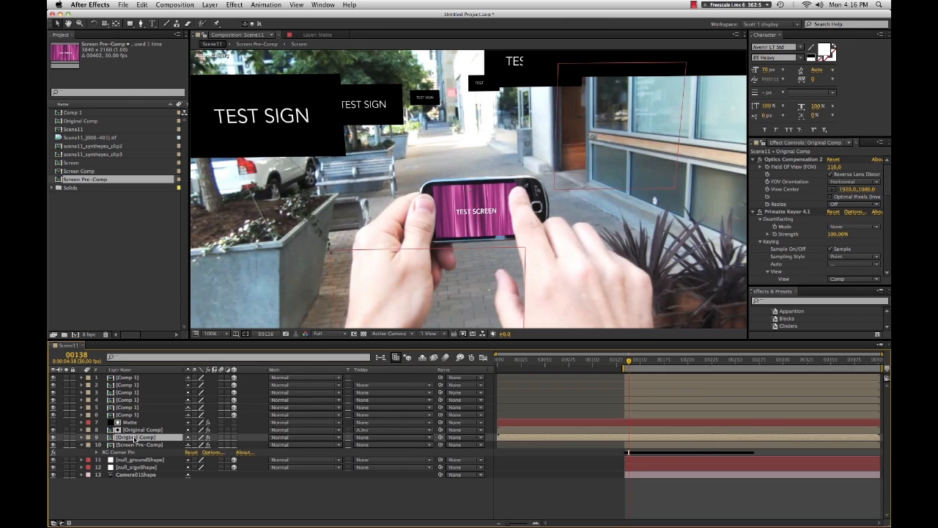
pyautogui.click(782, 212)
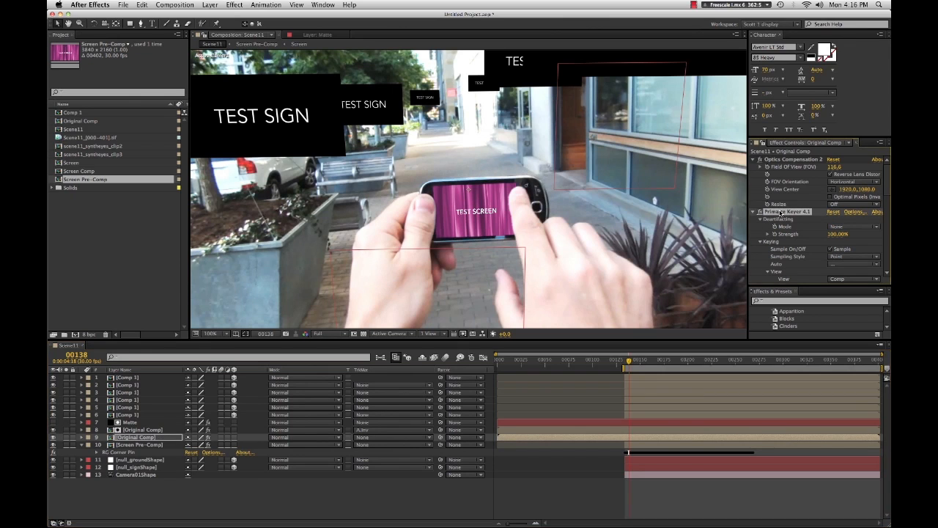
pyautogui.click(132, 437)
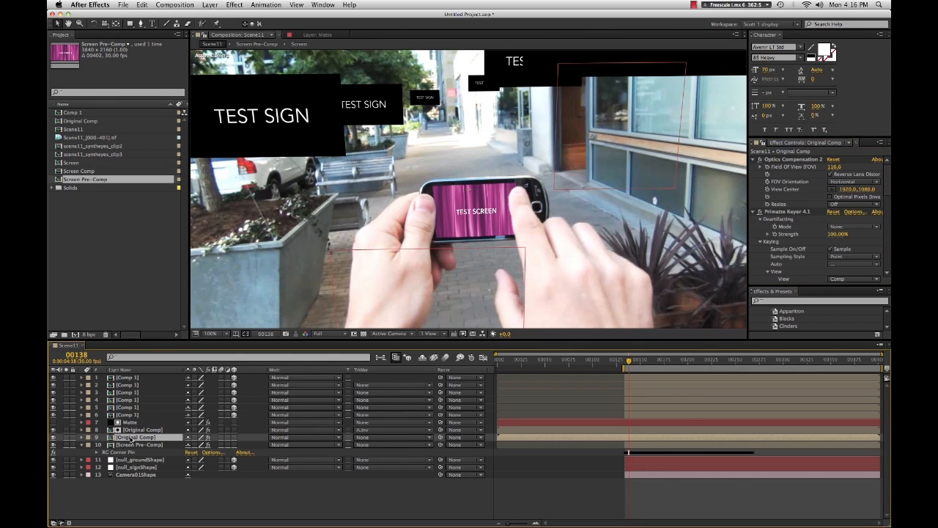
pyautogui.press('super+d')
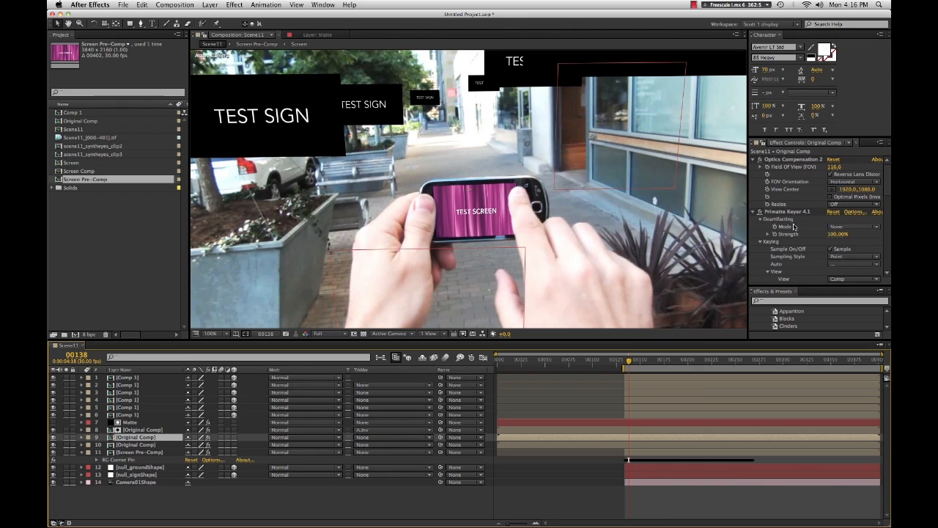
pyautogui.click(766, 212)
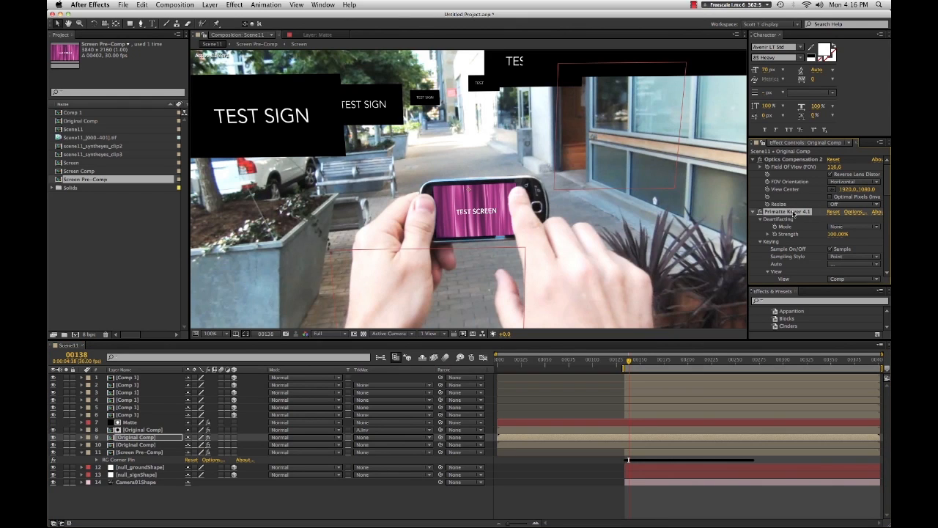
pyautogui.press('Delete')
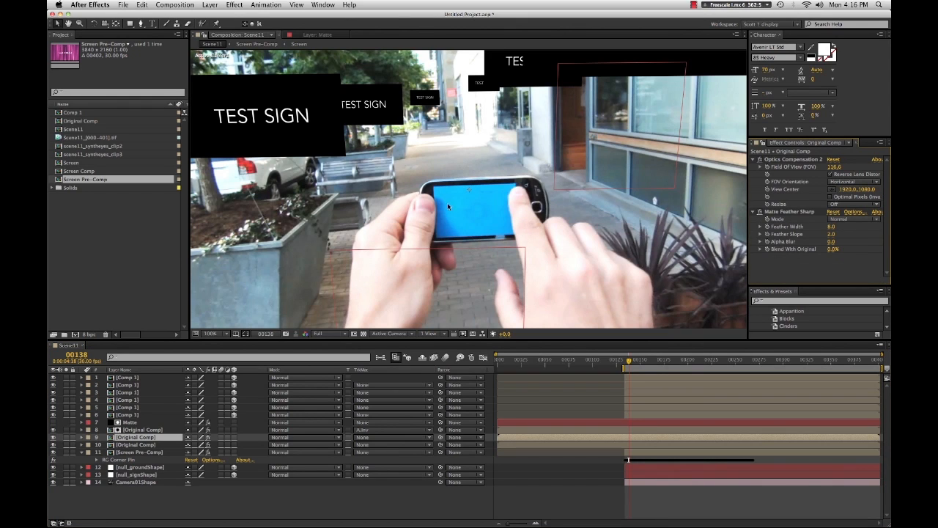
# - Solo the lower Original Comp layer and apply the Black & White effect to desaturate it
pyautogui.moveTo(132, 439); pyautogui.dragTo(130, 450)
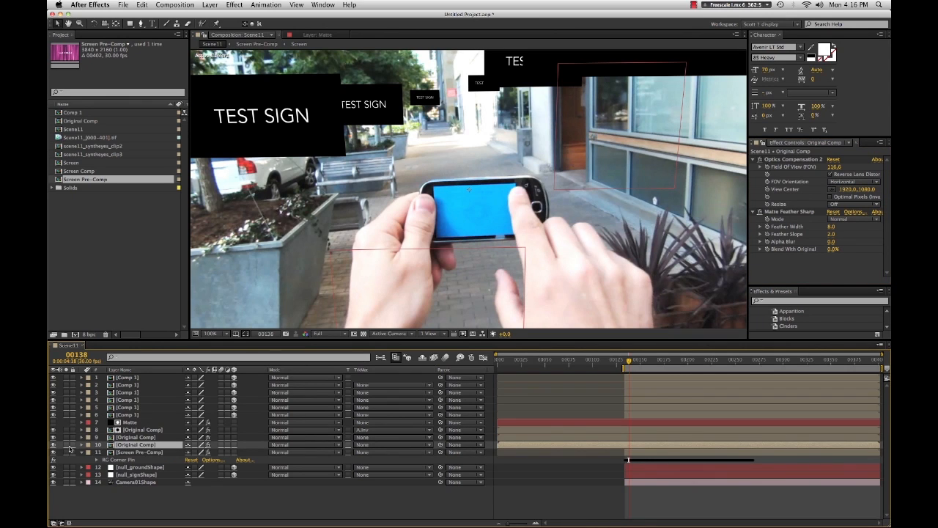
pyautogui.click(67, 444)
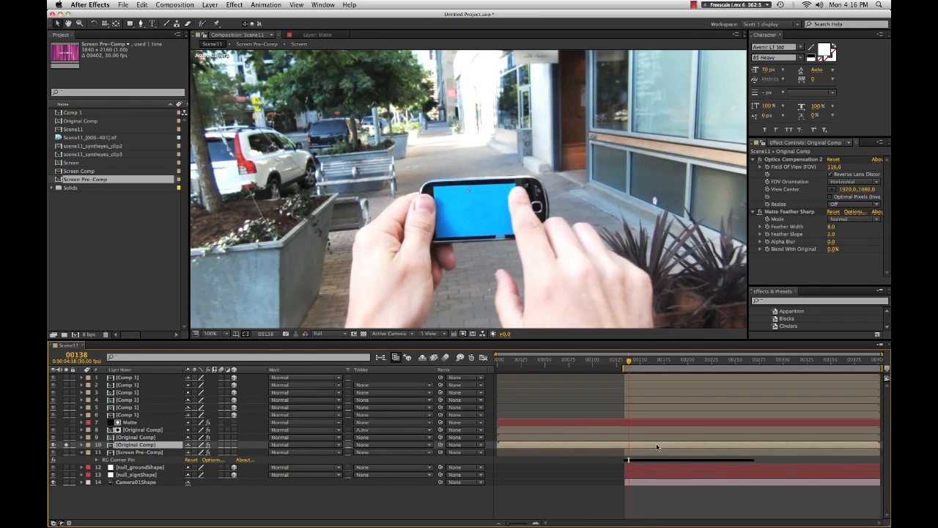
pyautogui.click(780, 301)
pyautogui.write('black')
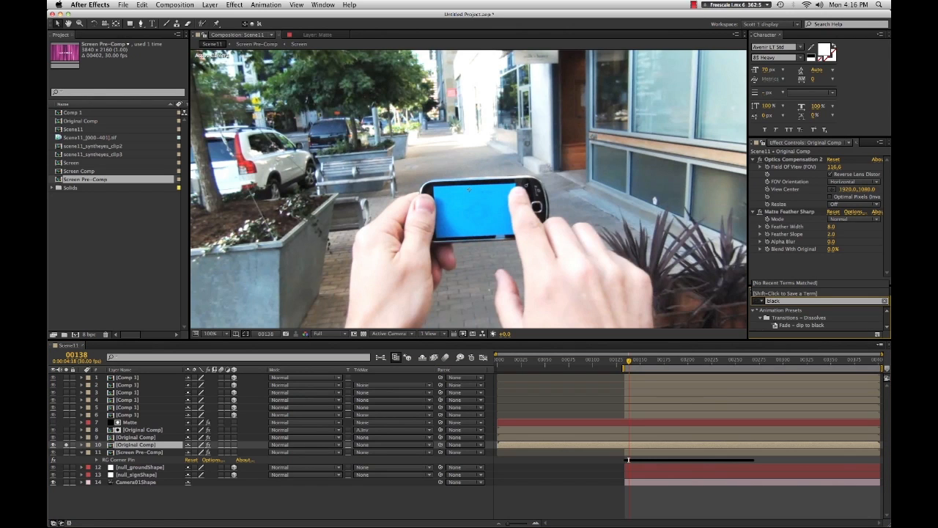
pyautogui.scroll(-3, 779, 302)
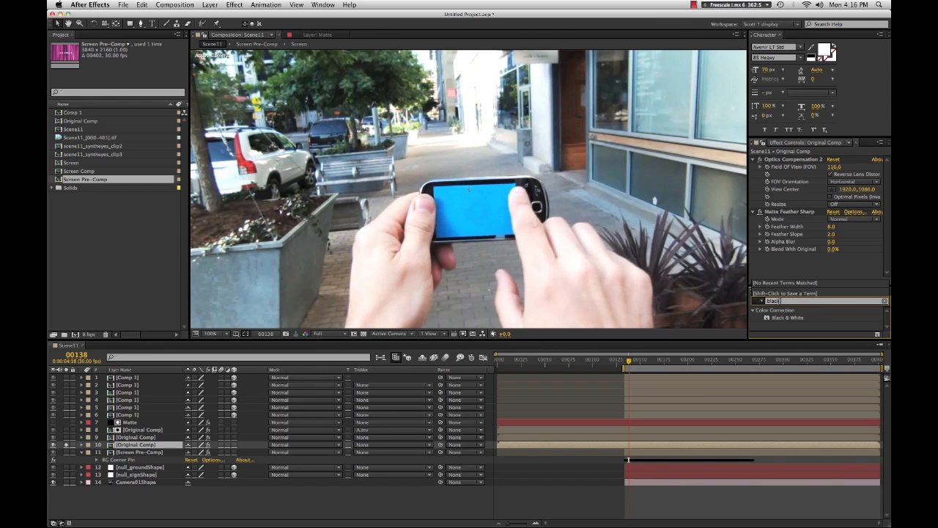
pyautogui.moveTo(777, 318); pyautogui.dragTo(755, 328)
pyautogui.doubleClick(774, 323)
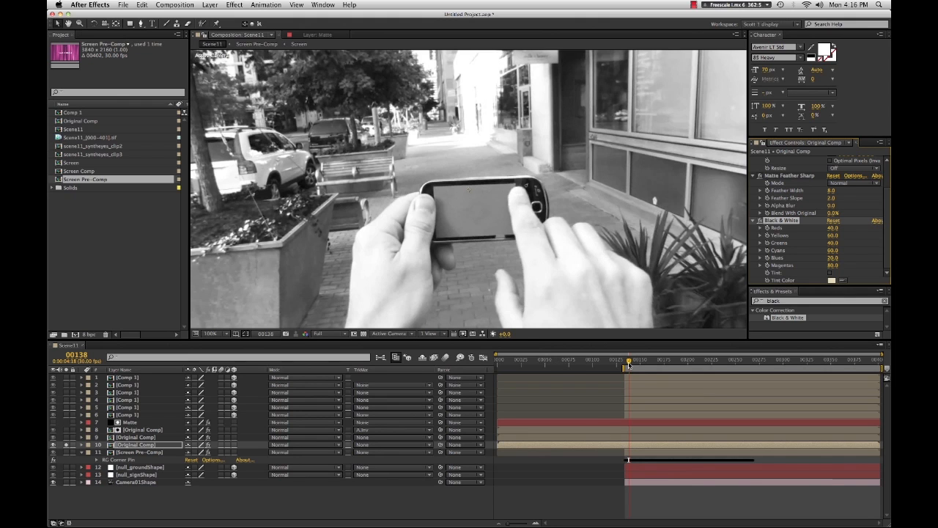
# - Unsolo the desaturated layer and move the Screen Pre-Comp layer above it in the stack
pyautogui.moveTo(628, 364); pyautogui.dragTo(626, 365)
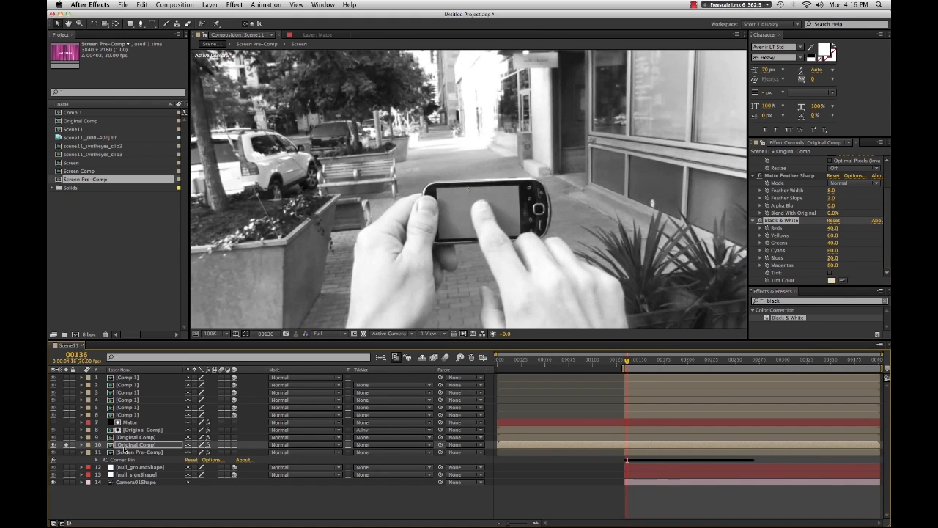
pyautogui.click(126, 445)
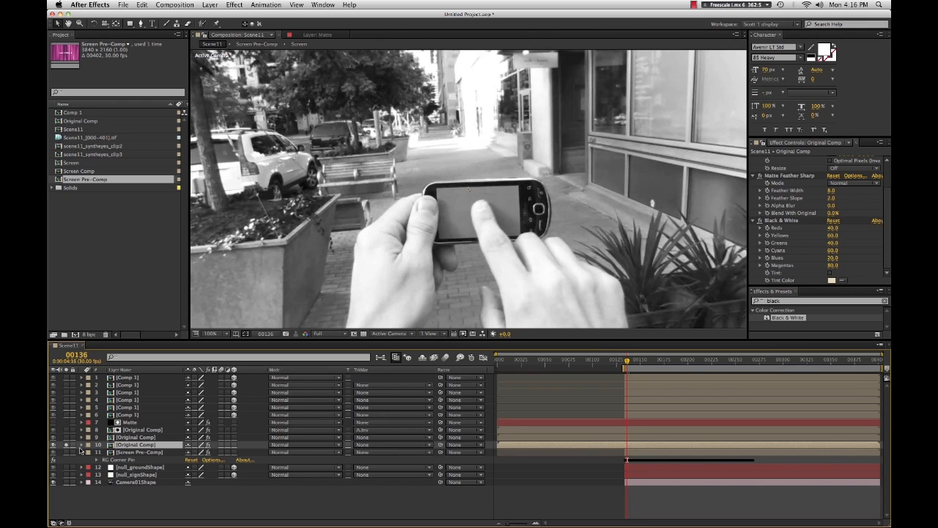
pyautogui.click(66, 445)
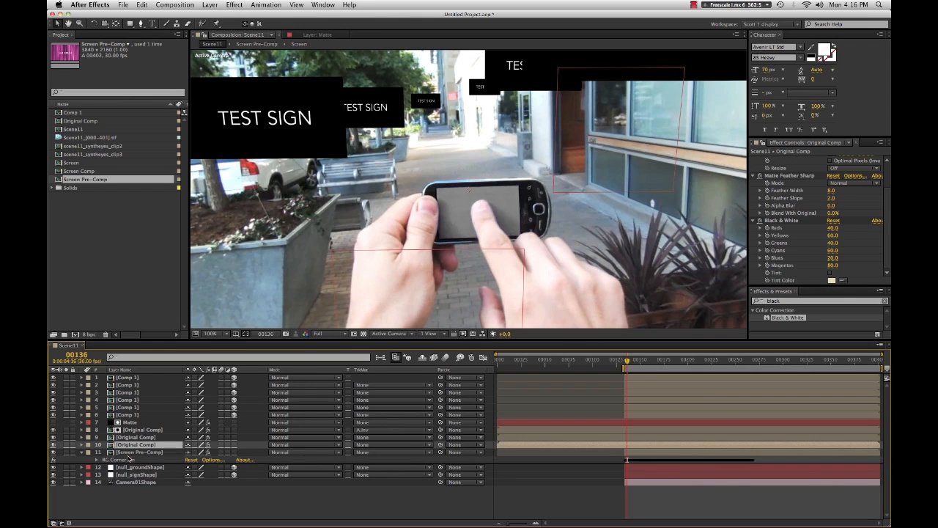
pyautogui.moveTo(129, 459); pyautogui.dragTo(128, 460)
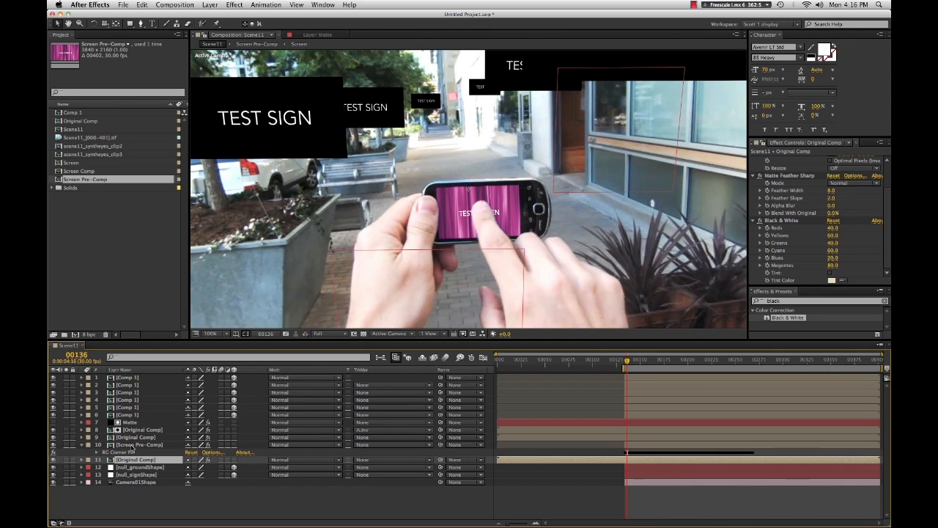
# - Set the Screen Pre-Comp layer's blend mode to Overlay
pyautogui.click(133, 445)
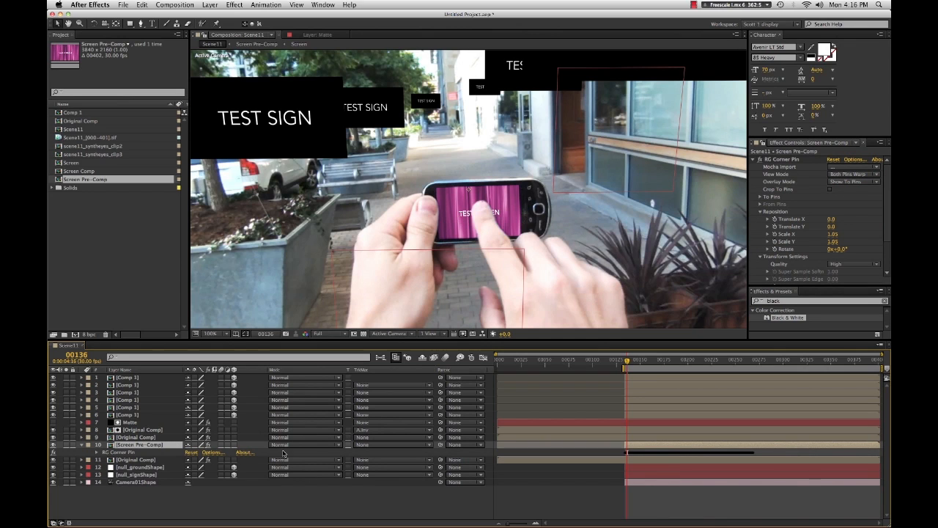
pyautogui.click(318, 445)
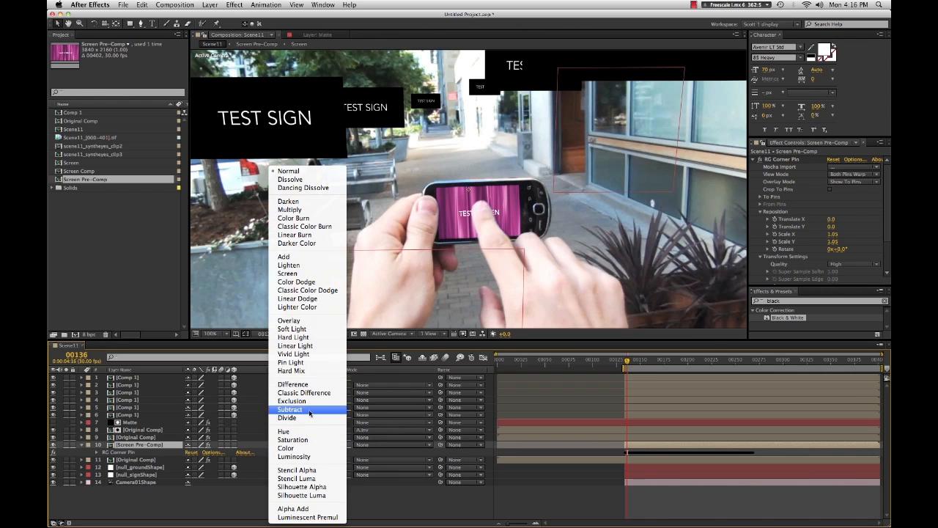
pyautogui.click(311, 274)
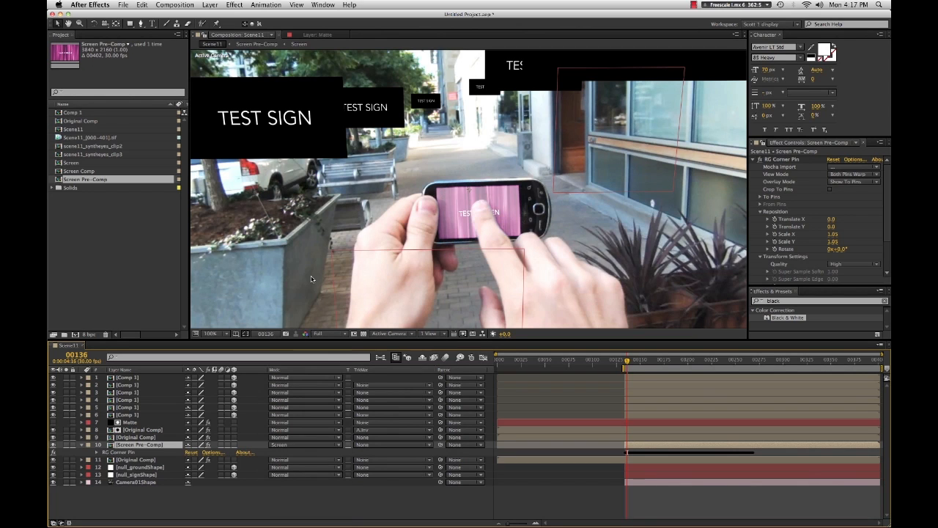
pyautogui.click(291, 446)
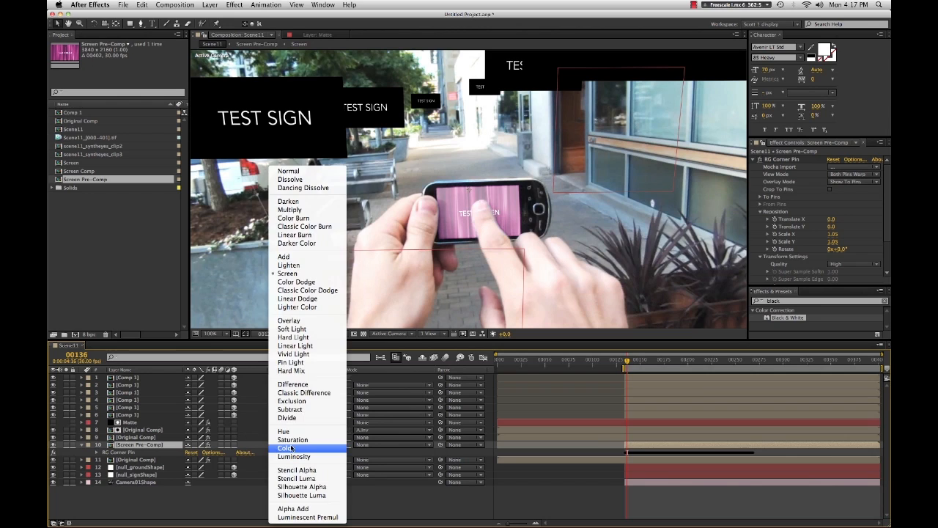
pyautogui.click(291, 321)
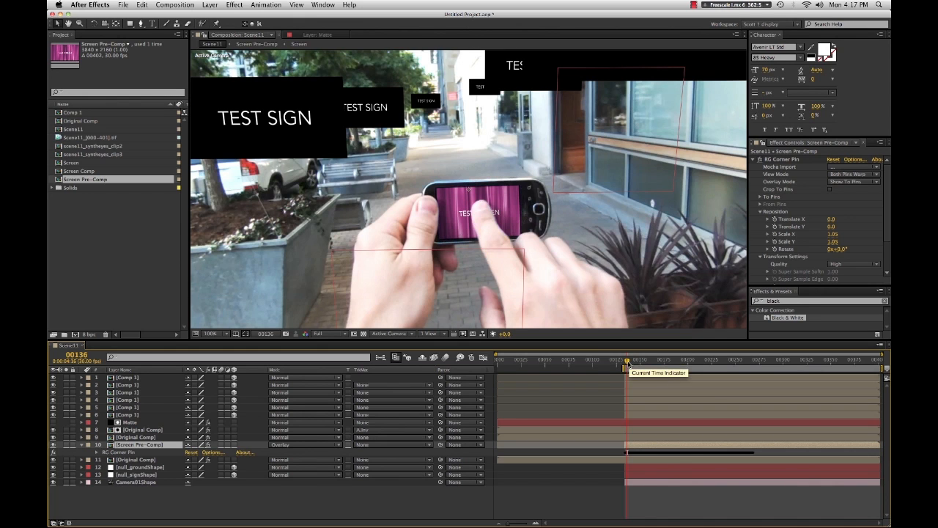
# - Zoom in and step through the frames around the phone to inspect the overlaid TEST SCREEN
pyautogui.moveTo(626, 364); pyautogui.dragTo(627, 364)
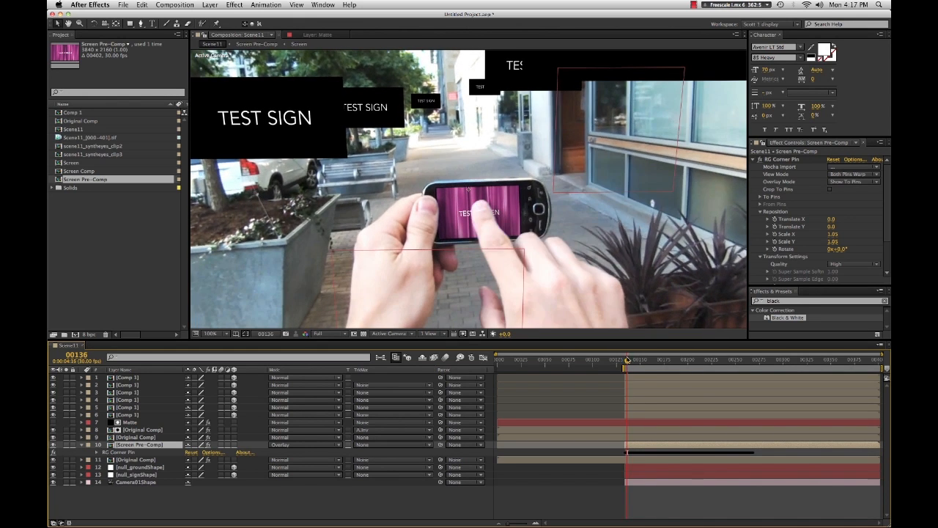
pyautogui.scroll(1, 516, 233)
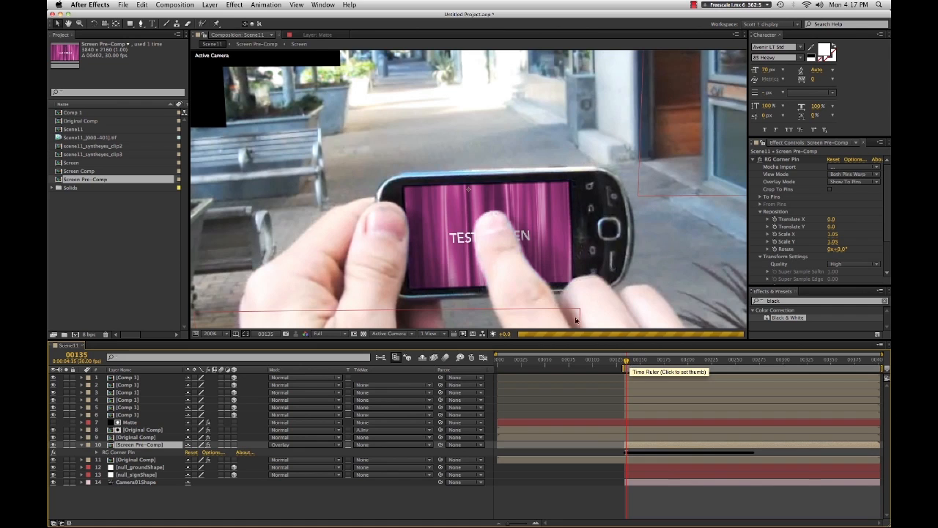
pyautogui.press('pagedown')
pyautogui.press('pageup')
pyautogui.press('pagedown')
pyautogui.press('pagedown')
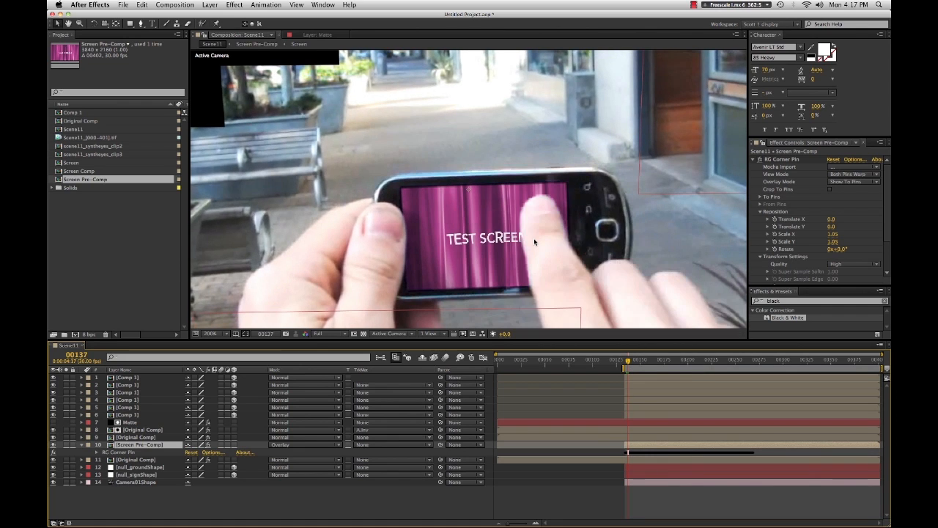
pyautogui.press('pagedown')
pyautogui.press('pagedown')
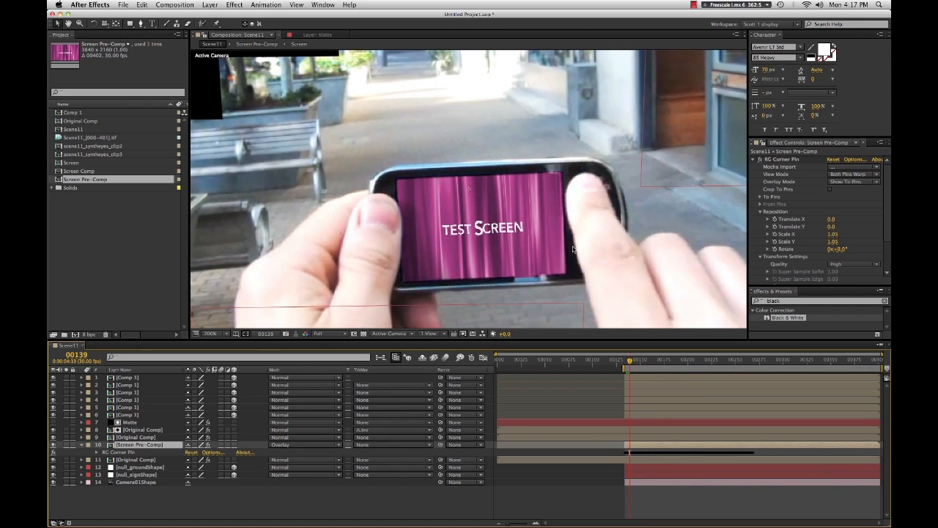
pyautogui.press('pageup')
pyautogui.press('pageup')
pyautogui.press('pageup')
pyautogui.press('pageup')
pyautogui.press('pageup')
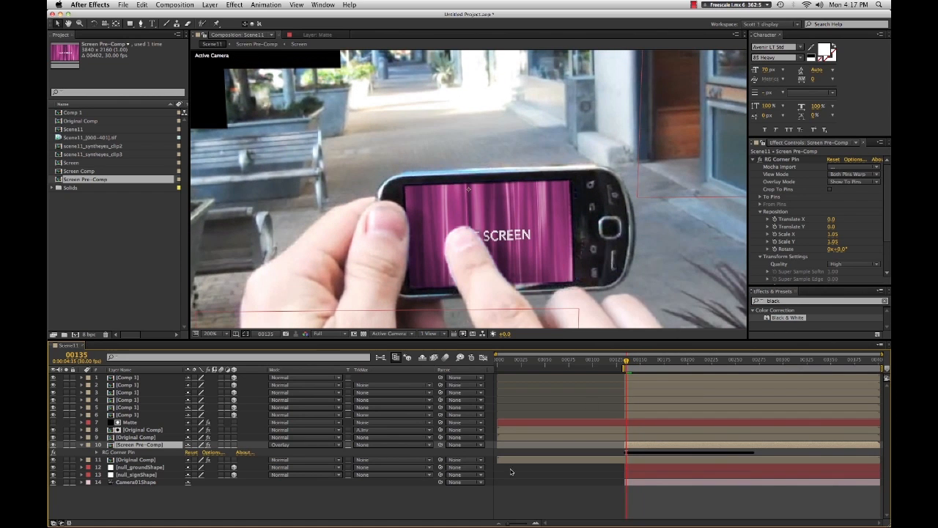
pyautogui.press('pagedown')
pyautogui.moveTo(651, 365); pyautogui.dragTo(656, 363)
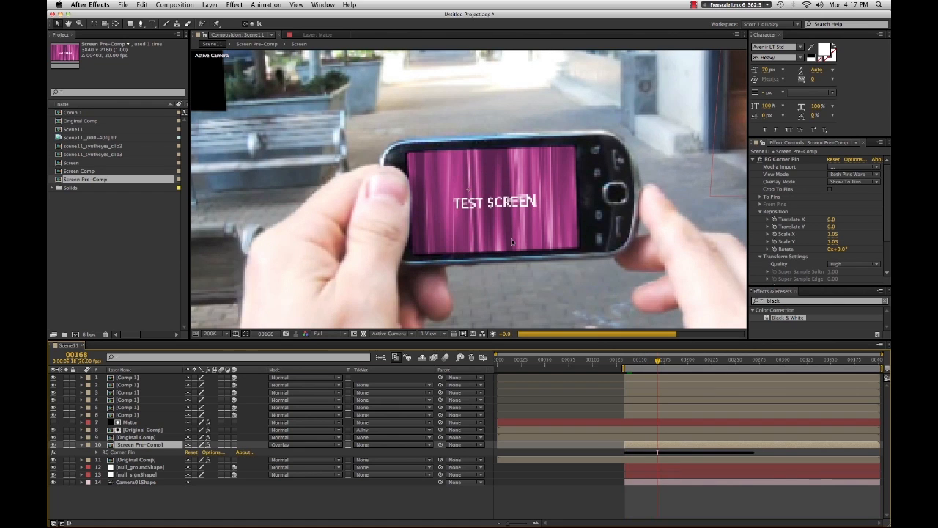
pyautogui.press(',')
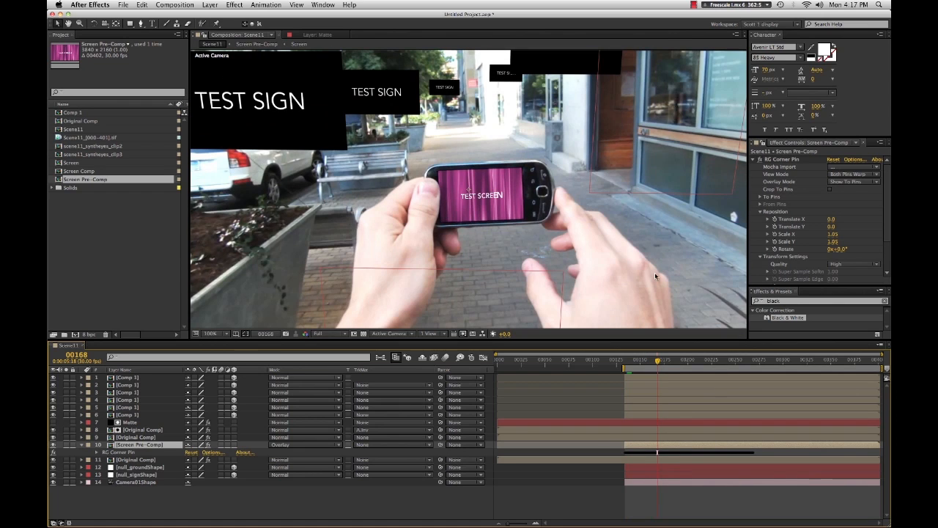
pyautogui.moveTo(667, 364); pyautogui.dragTo(681, 362)
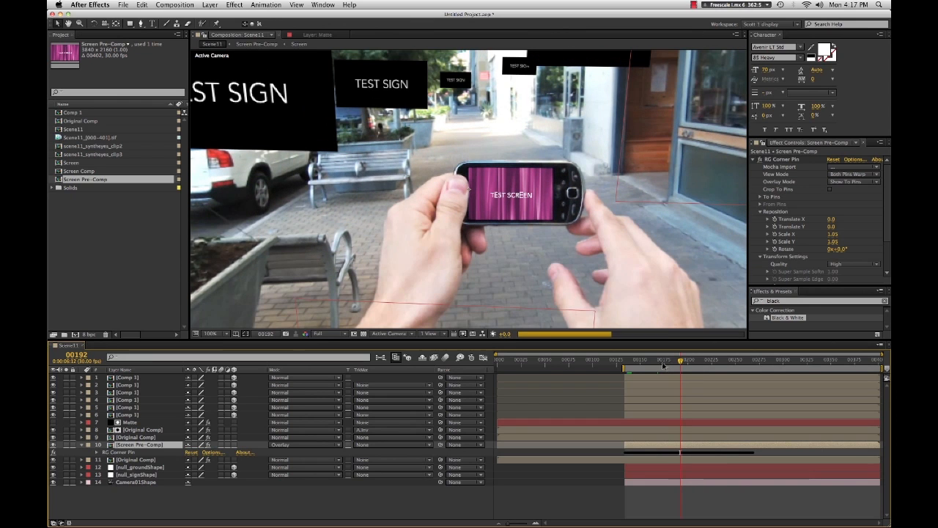
# - Delete the Matte Feather Sharp effect from the desaturated Original Comp layer
pyautogui.click(627, 364)
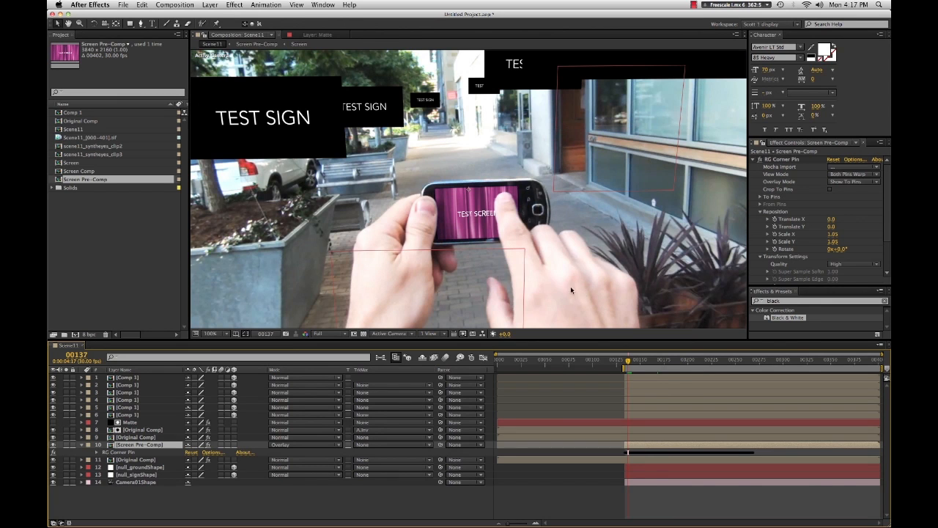
pyautogui.scroll(-2, 504, 253)
pyautogui.scroll(-1, 504, 253)
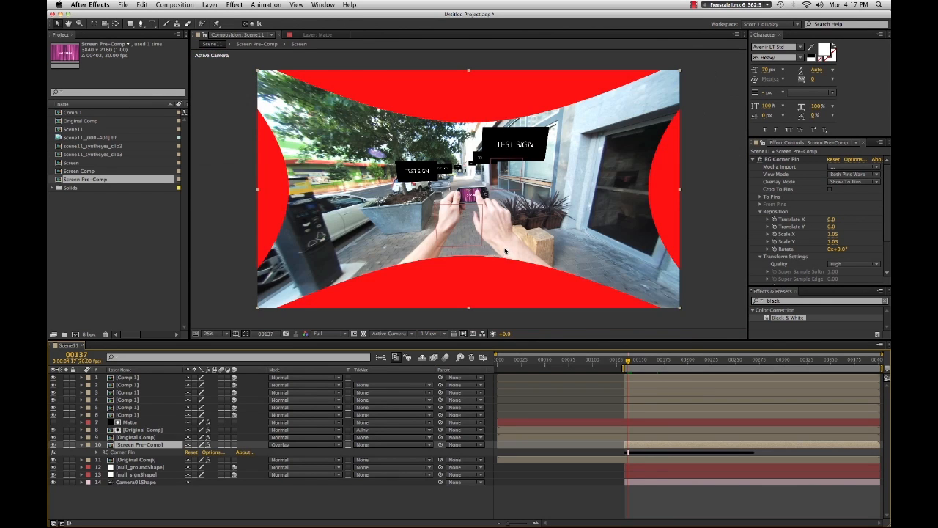
pyautogui.scroll(1, 504, 251)
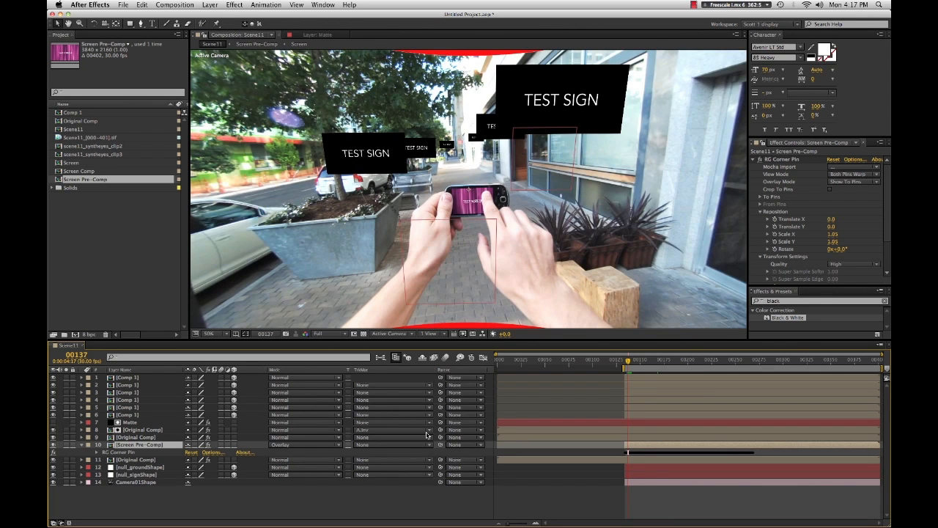
pyautogui.click(126, 462)
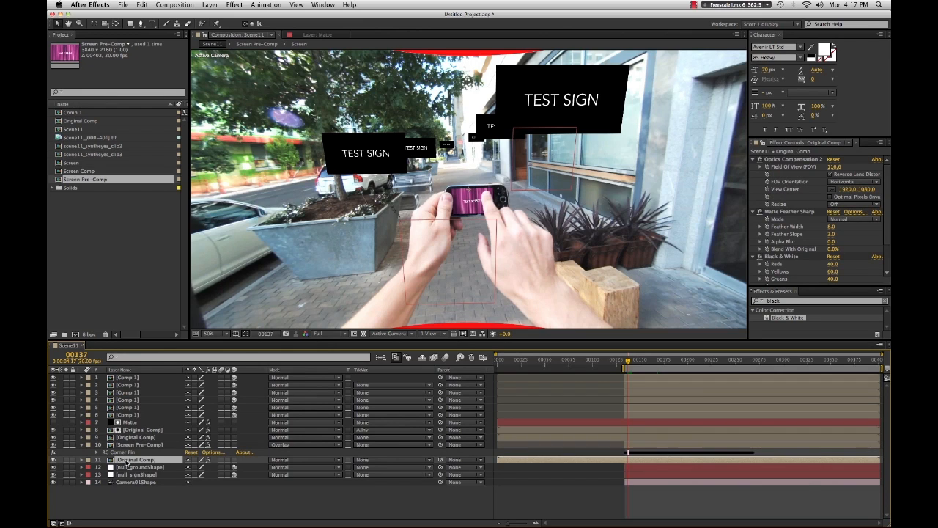
pyautogui.click(776, 212)
pyautogui.press('Delete')
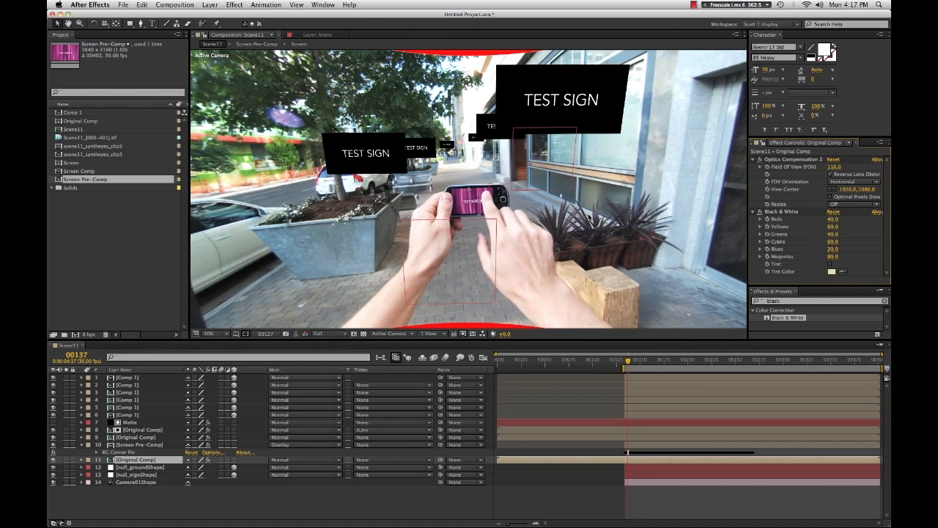
# - Review the layer stack by selecting each layer and compare it with the layer diagram in Comp 2
pyautogui.click(141, 445)
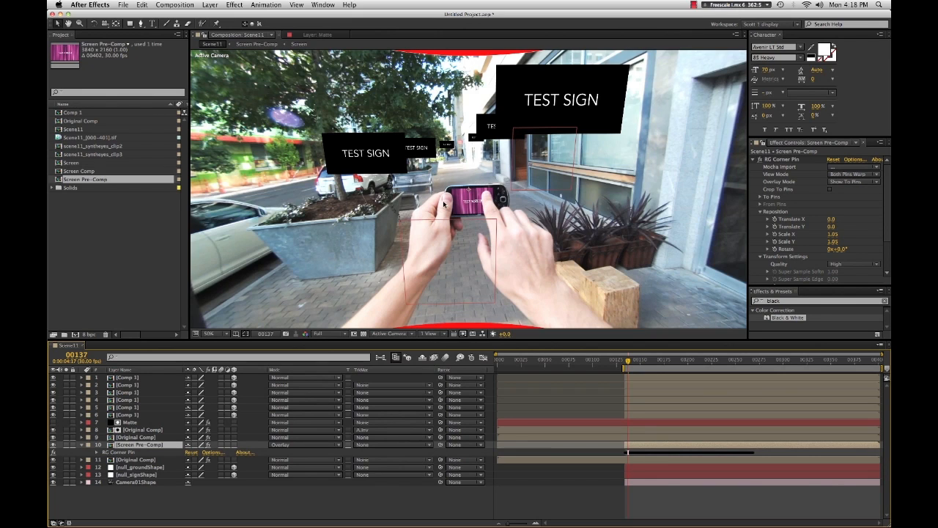
pyautogui.click(140, 437)
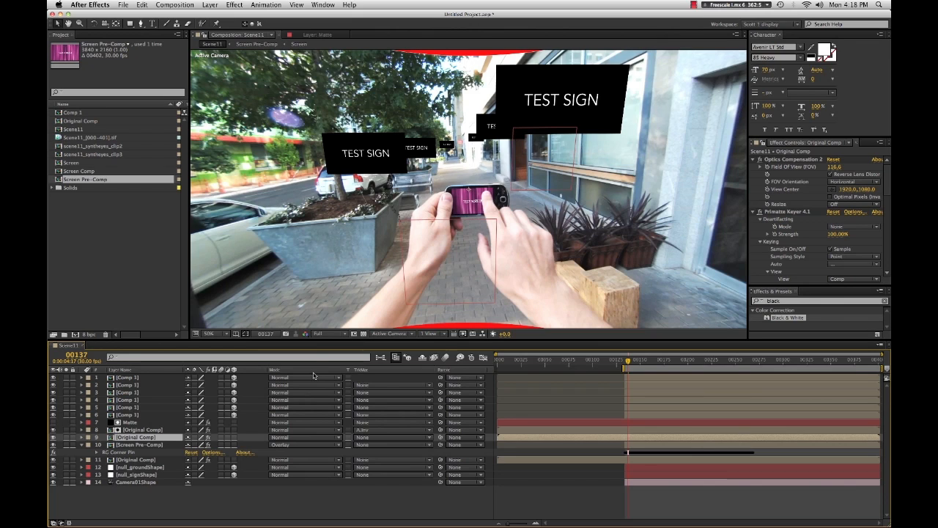
pyautogui.click(147, 429)
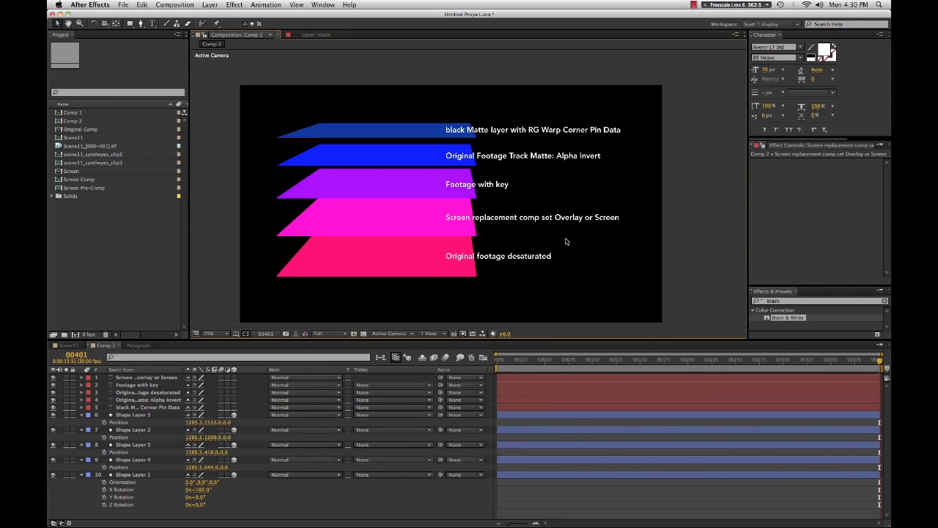
pyautogui.press('space')
pyautogui.moveTo(565, 238); pyautogui.dragTo(577, 231)
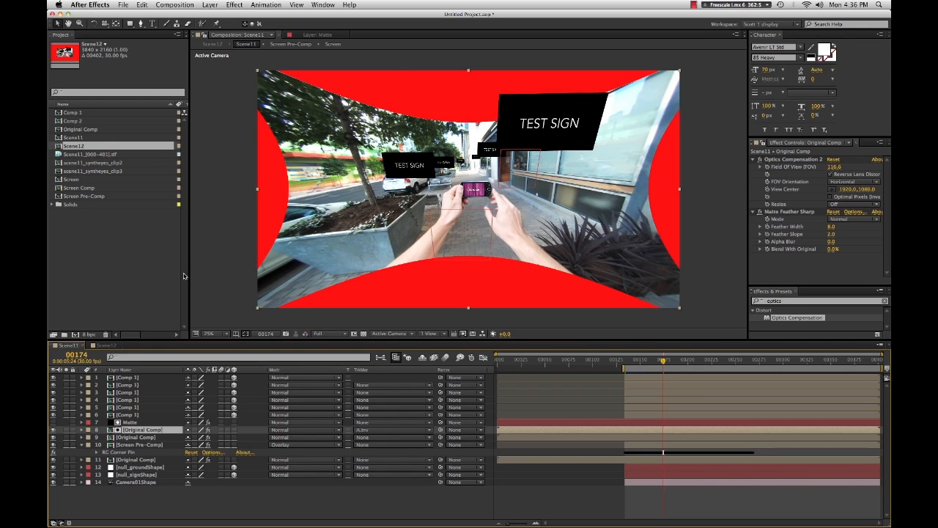
# - Nest Scene11 in a new composition by creating a comp from it
pyautogui.click(92, 139)
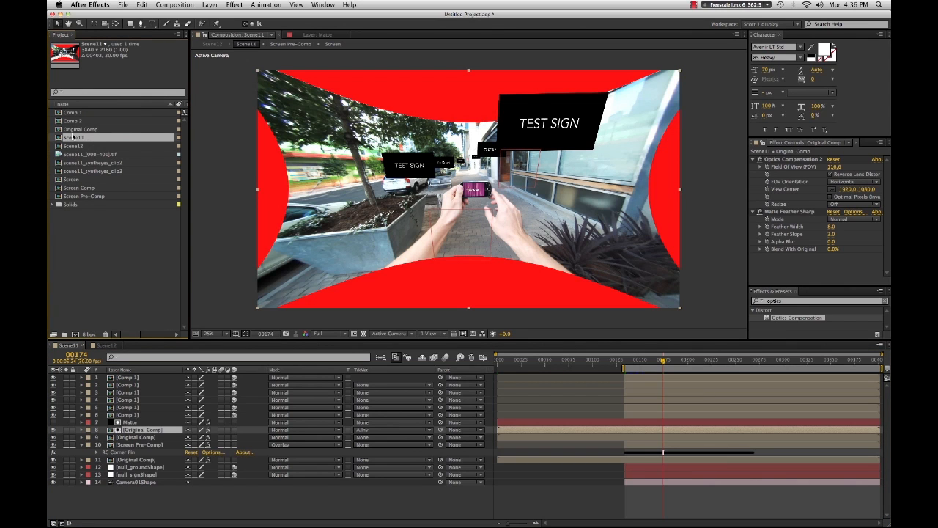
pyautogui.moveTo(70, 138); pyautogui.dragTo(76, 336)
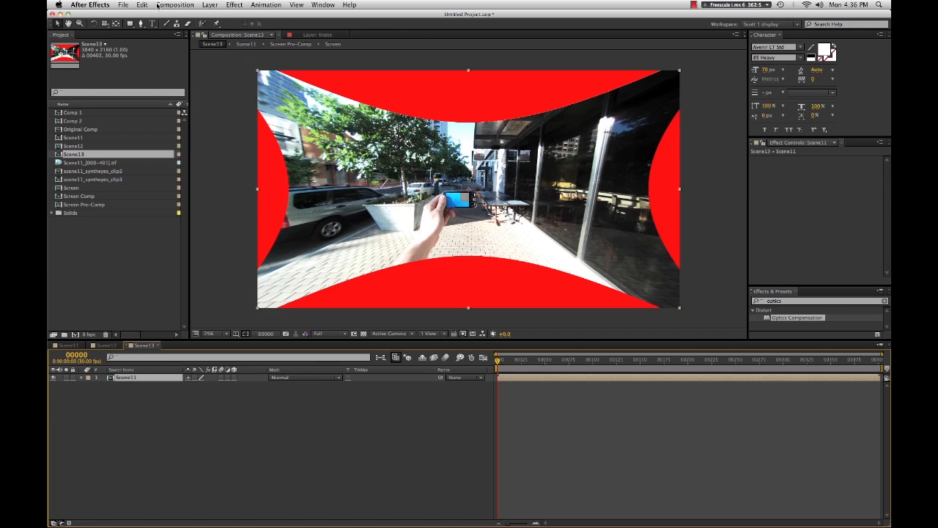
# - Open the new comp's Composition Settings and set its size to 1920 x 1080 px
pyautogui.click(162, 6)
pyautogui.click(195, 29)
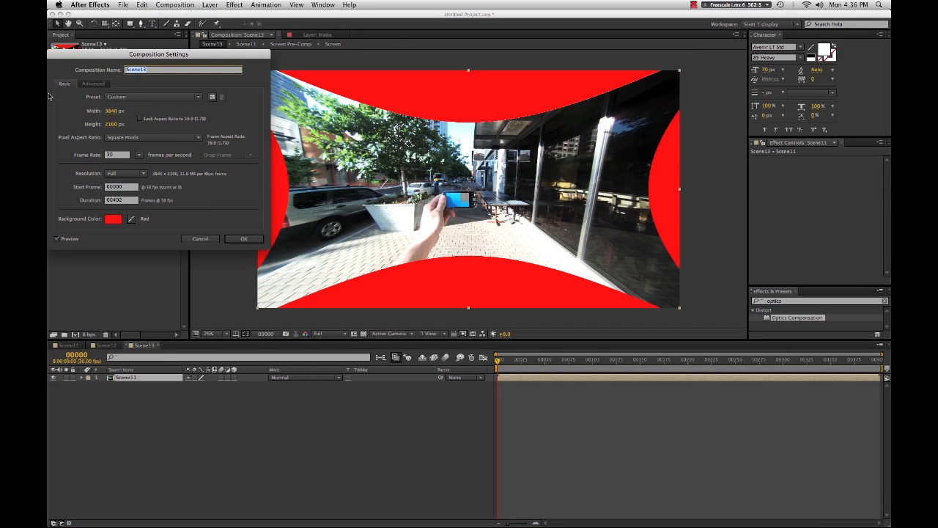
pyautogui.click(115, 111)
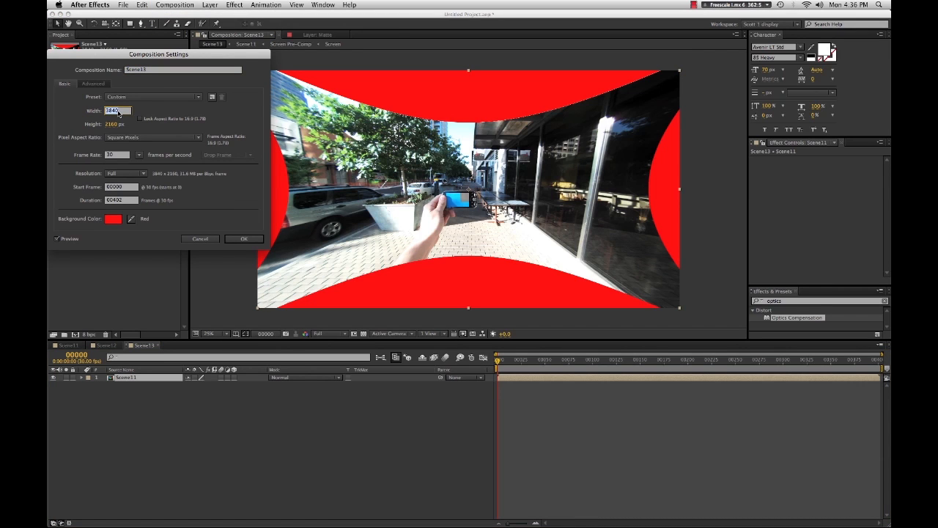
pyautogui.write('1920')
pyautogui.press('Tab')
pyautogui.write('1080')
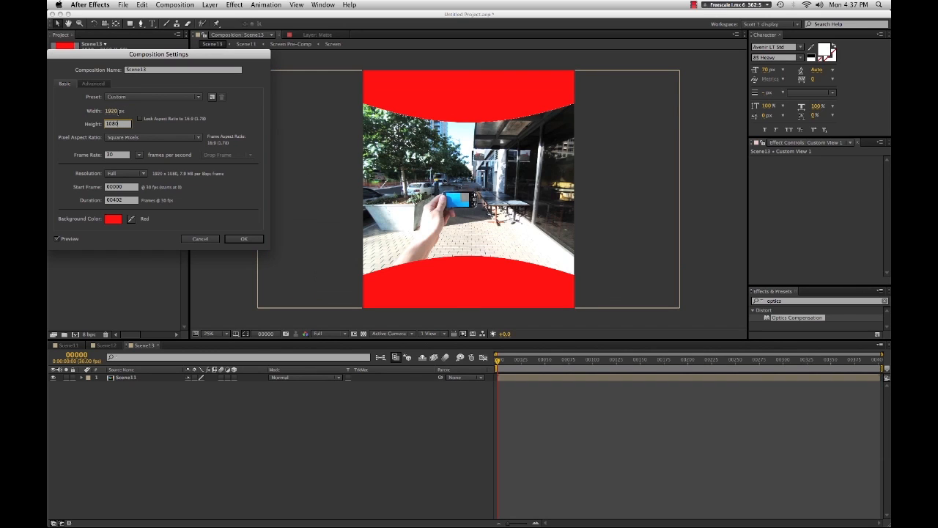
pyautogui.click(242, 238)
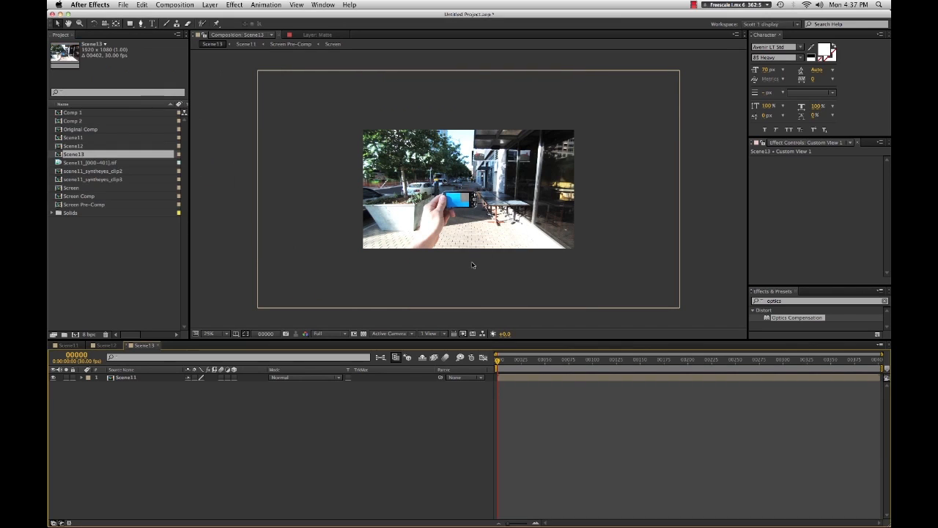
# - Apply the Optics Compensation effect to the Scene11 layer in the new comp
pyautogui.click(542, 380)
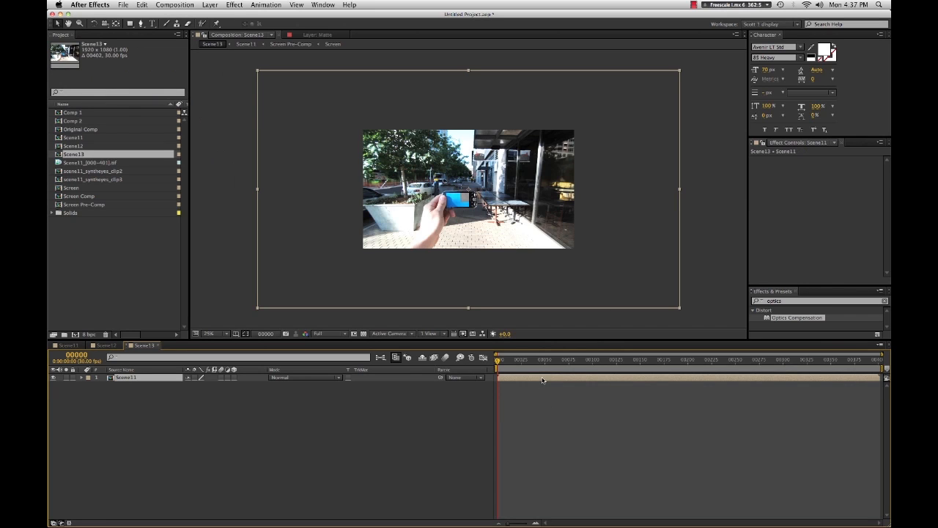
pyautogui.doubleClick(797, 318)
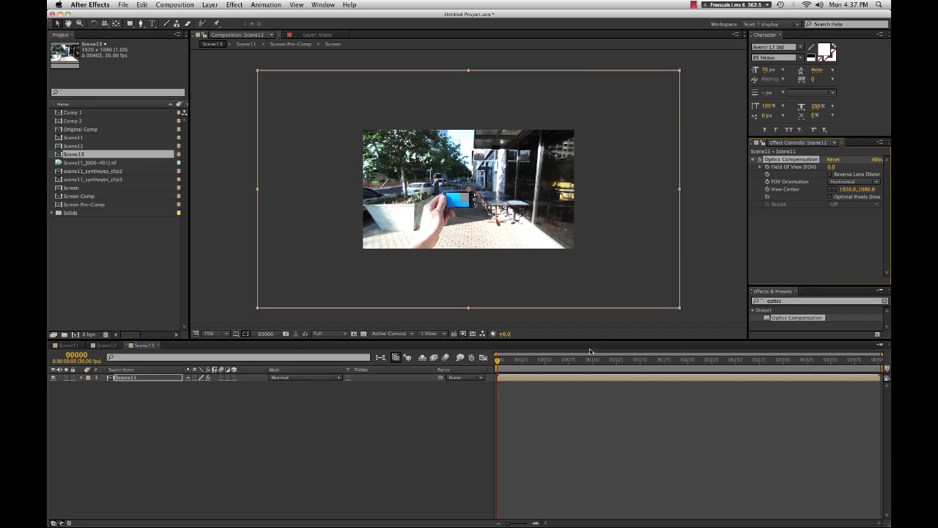
# - Set the Optics Compensation Field of View to 112.3 on the Scene11 layer
pyautogui.click(629, 363)
pyautogui.moveTo(629, 365); pyautogui.dragTo(625, 367)
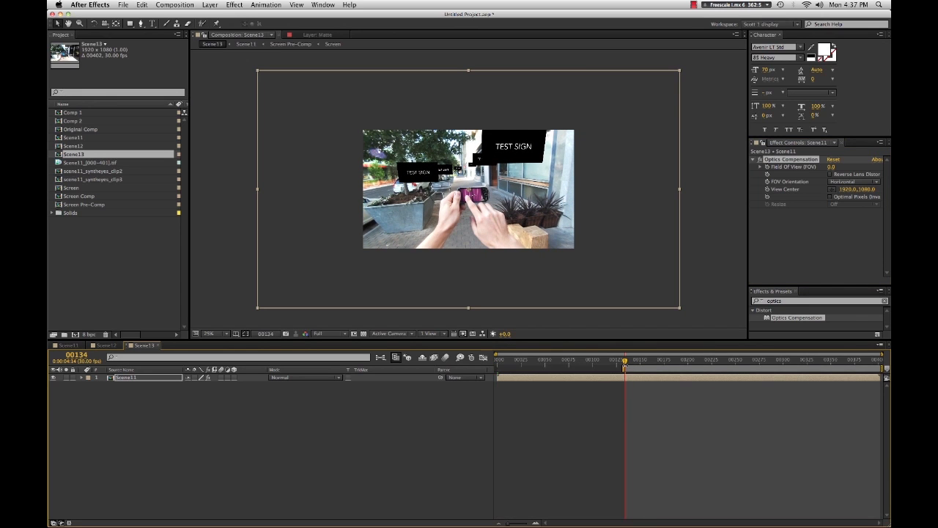
pyautogui.scroll(2, 521, 246)
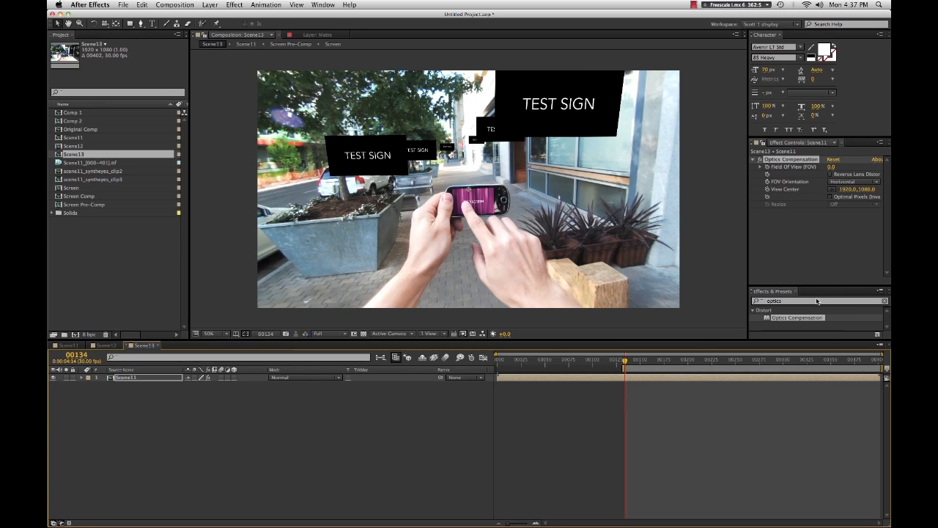
pyautogui.click(830, 168)
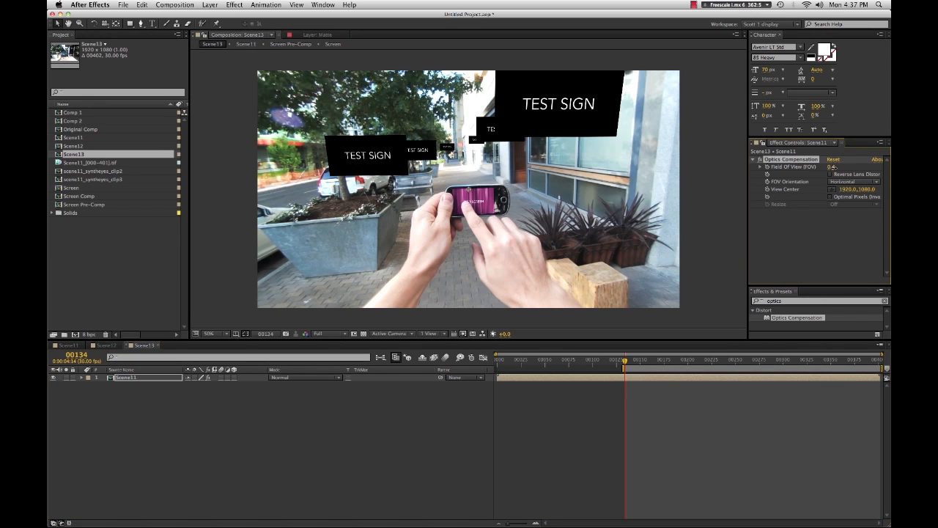
pyautogui.moveTo(883, 167); pyautogui.dragTo(890, 168)
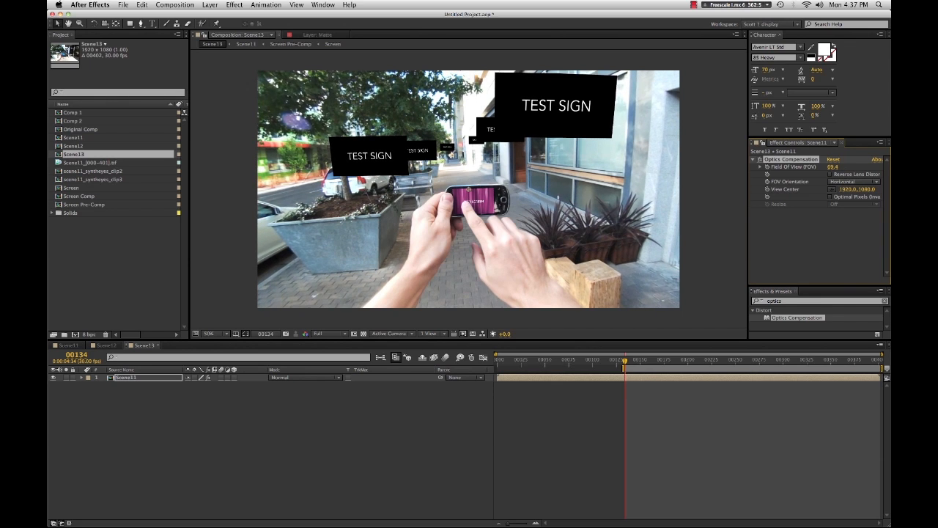
pyautogui.moveTo(832, 168); pyautogui.dragTo(883, 168)
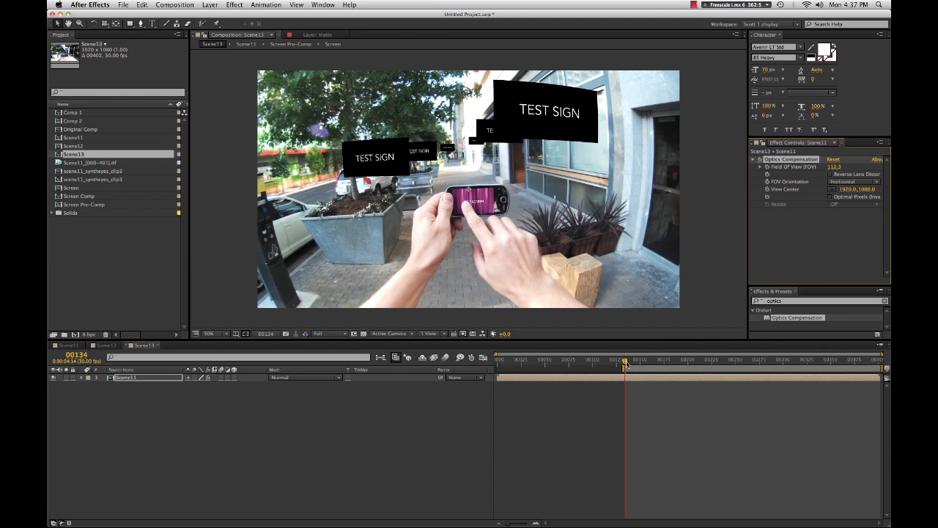
# - Scrub through the frames around the phone to review the lens-corrected result
pyautogui.moveTo(625, 364); pyautogui.dragTo(667, 366)
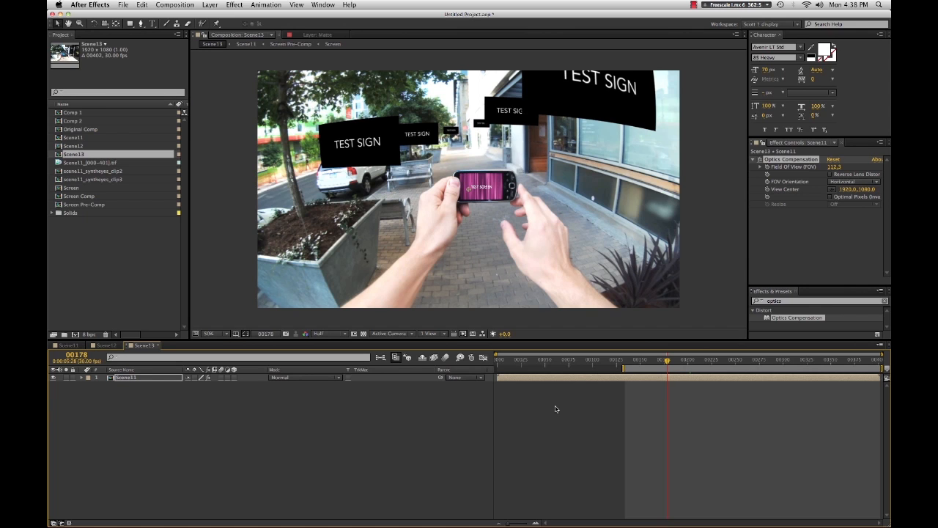
pyautogui.click(653, 361)
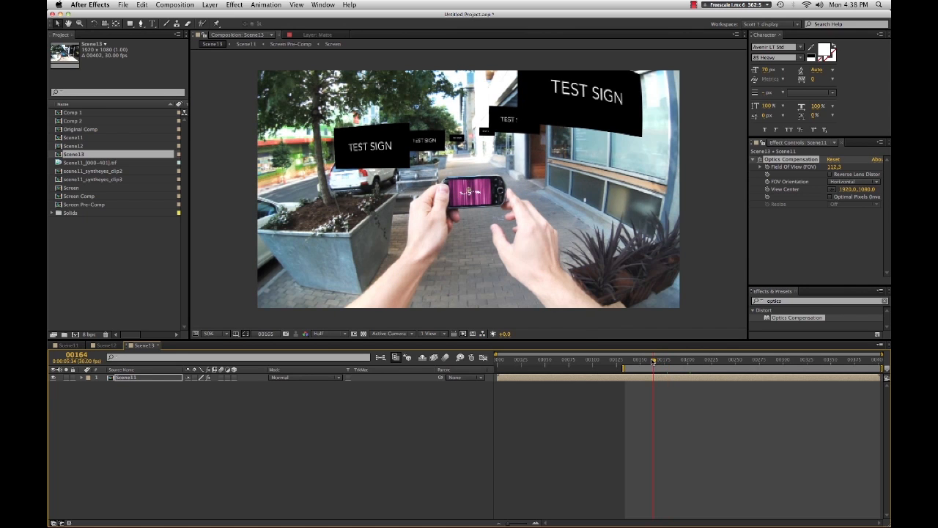
pyautogui.moveTo(653, 361); pyautogui.dragTo(649, 365)
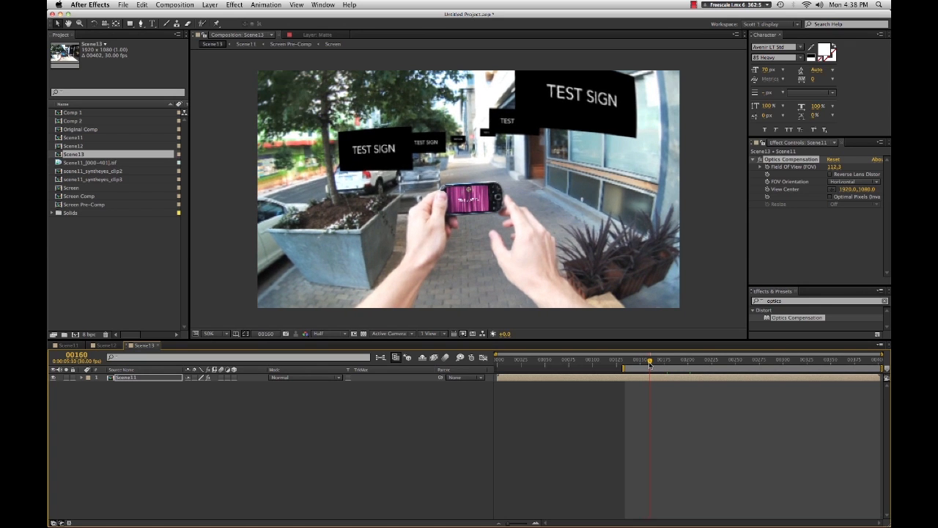